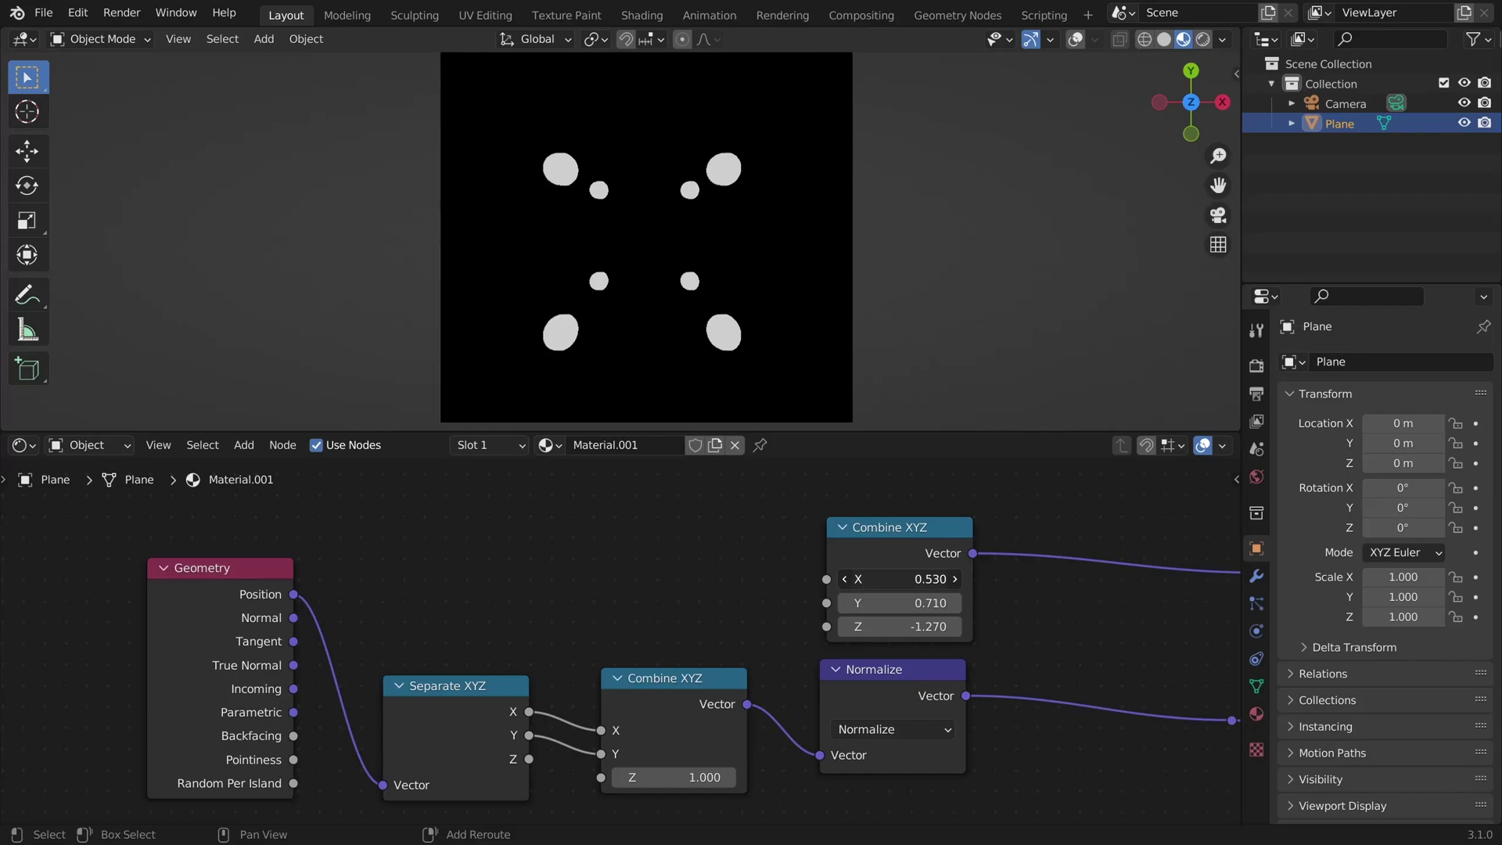
- Adjust the Y value of the upper Combine XYZ node
left_click_drag(900, 602, 977, 626)
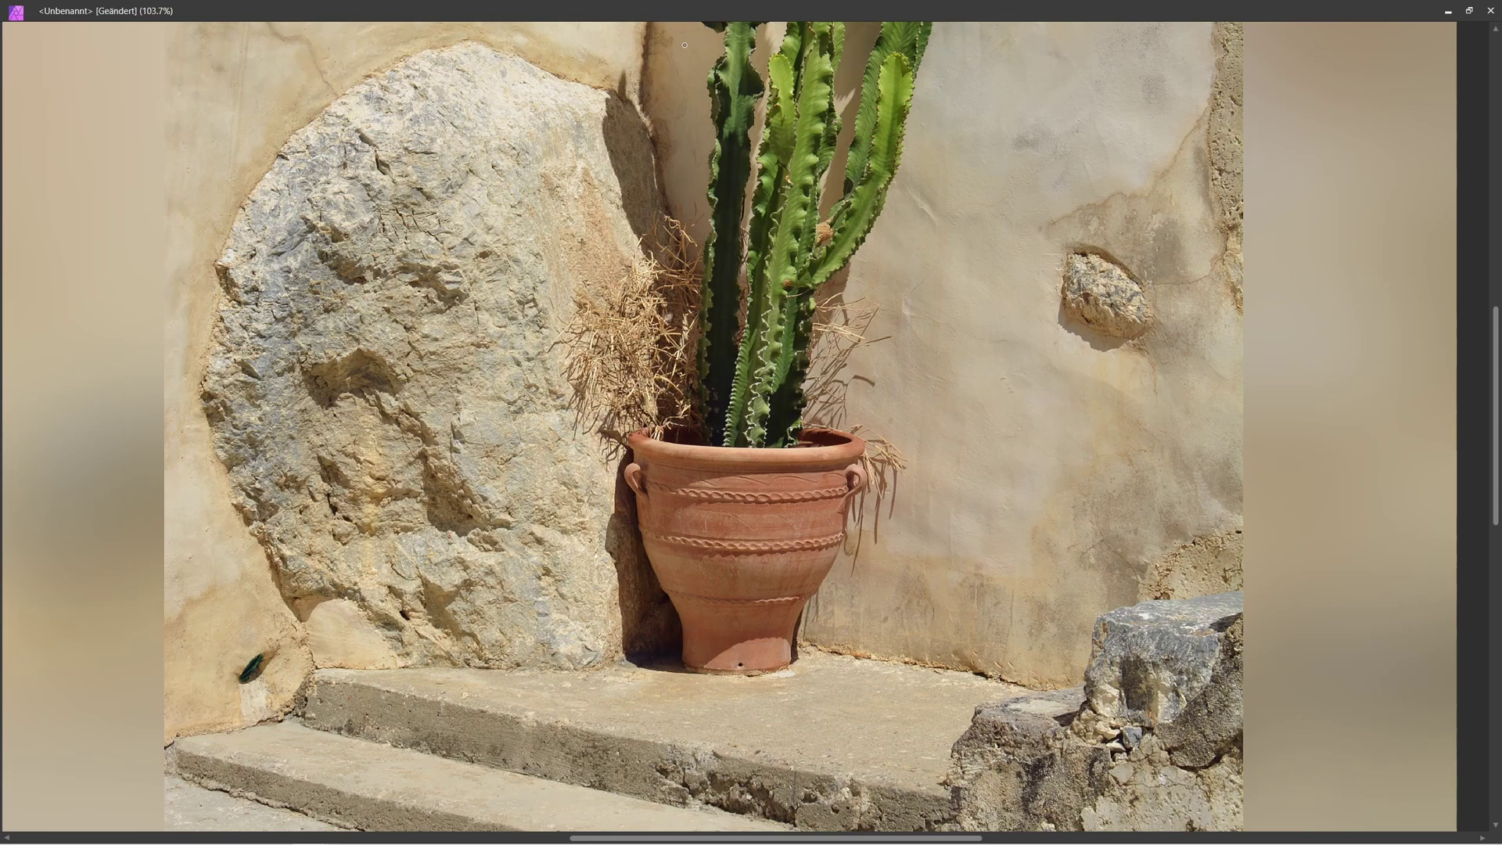
- Switch to Affinity Photo, draw a blue frame around the cactus pot in the photo and trace the pot's outline
left_click_drag(405, 221, 413, 227)
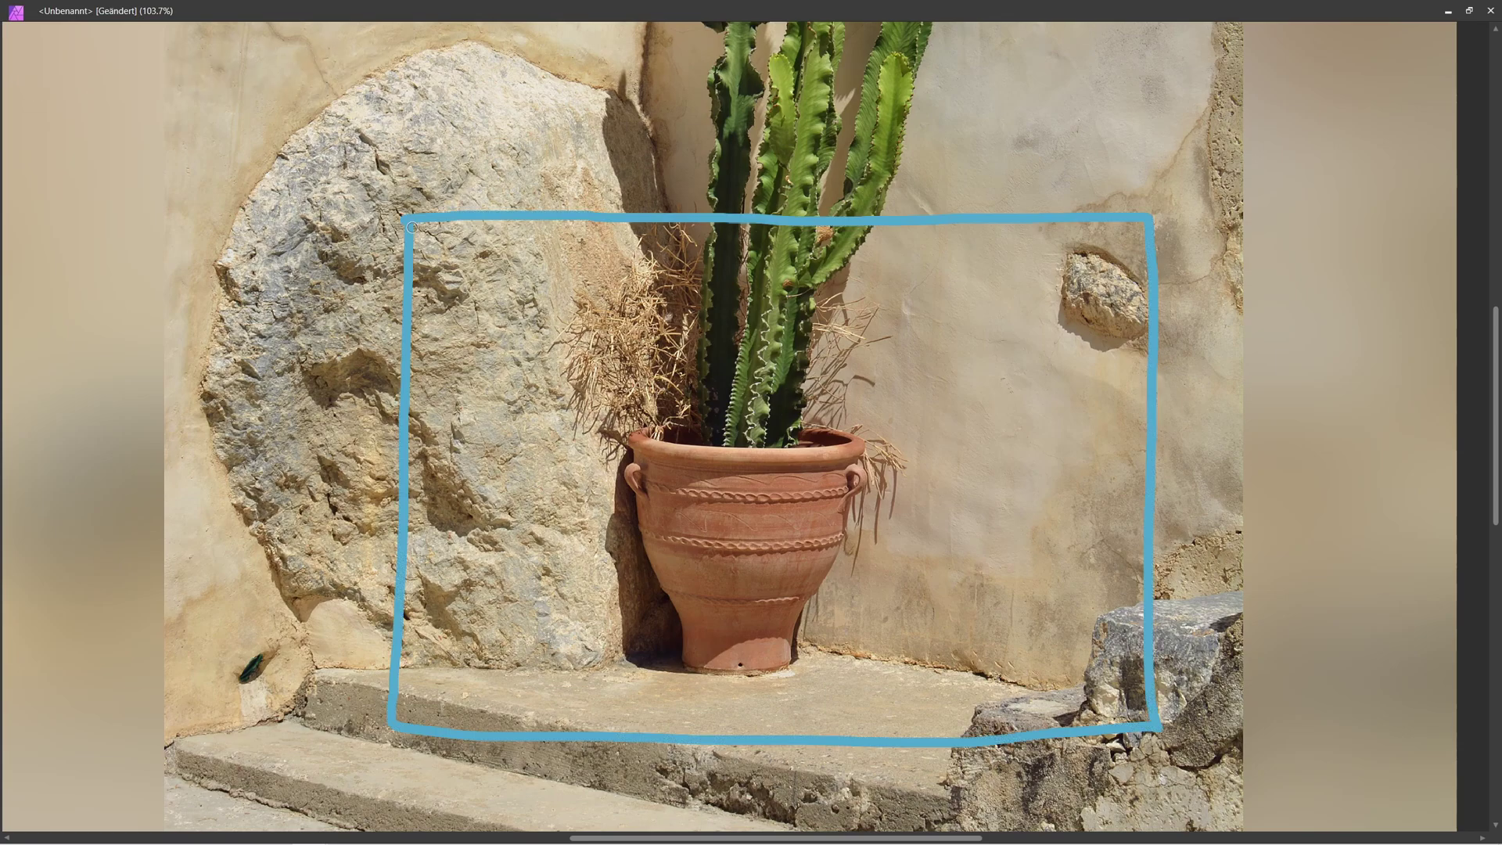
mouse_move(483, 222)
left_mouse_down()
mouse_move(603, 778)
mouse_move(1019, 391)
mouse_move(1020, 369)
mouse_move(1020, 388)
left_mouse_up()
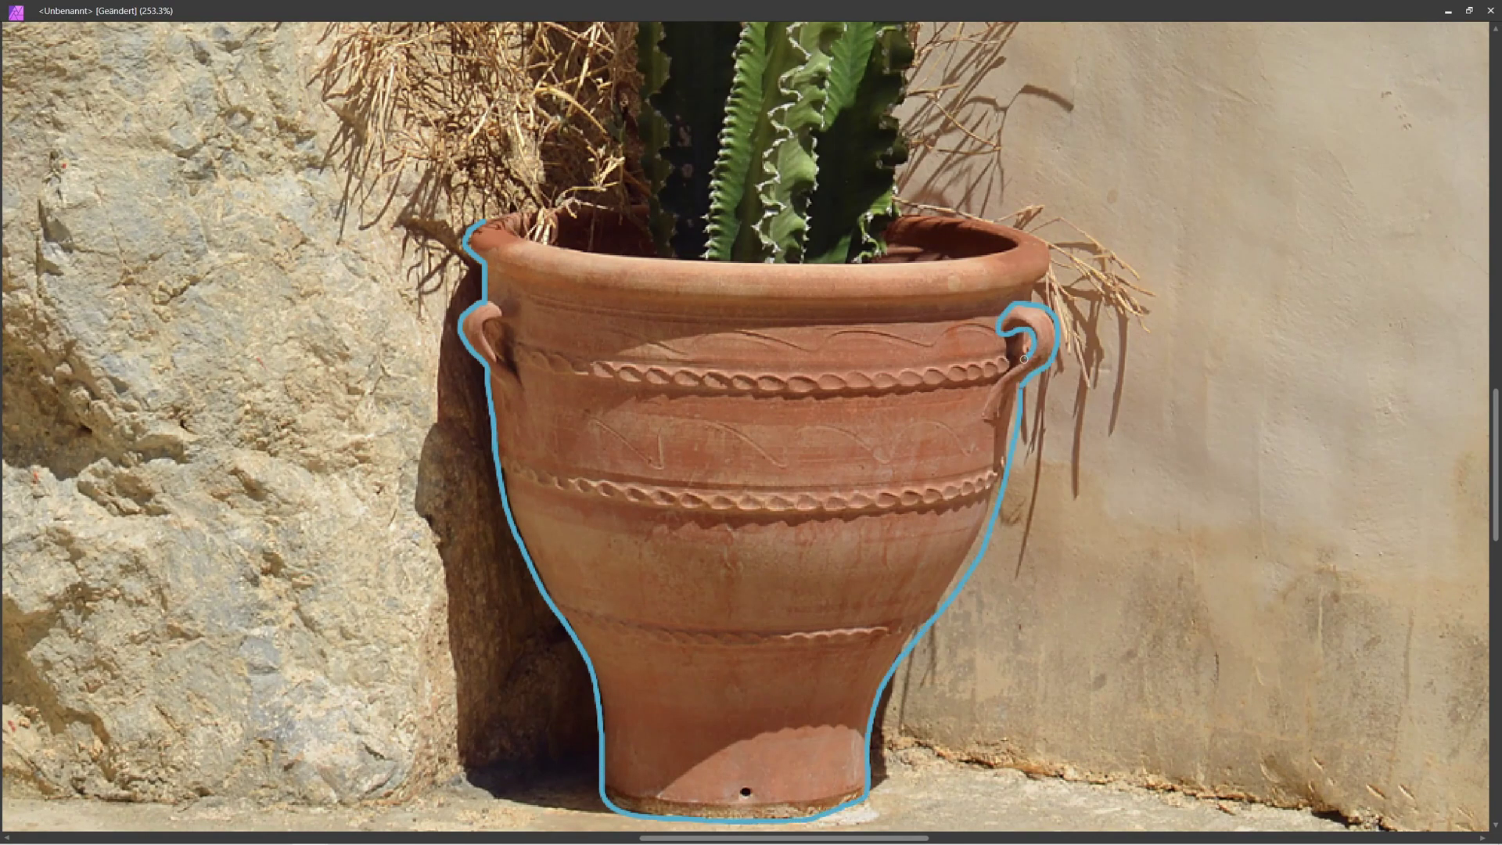
mouse_move(489, 297)
left_mouse_down()
mouse_move(527, 392)
mouse_move(1049, 258)
left_mouse_up()
key("ctrl+0")
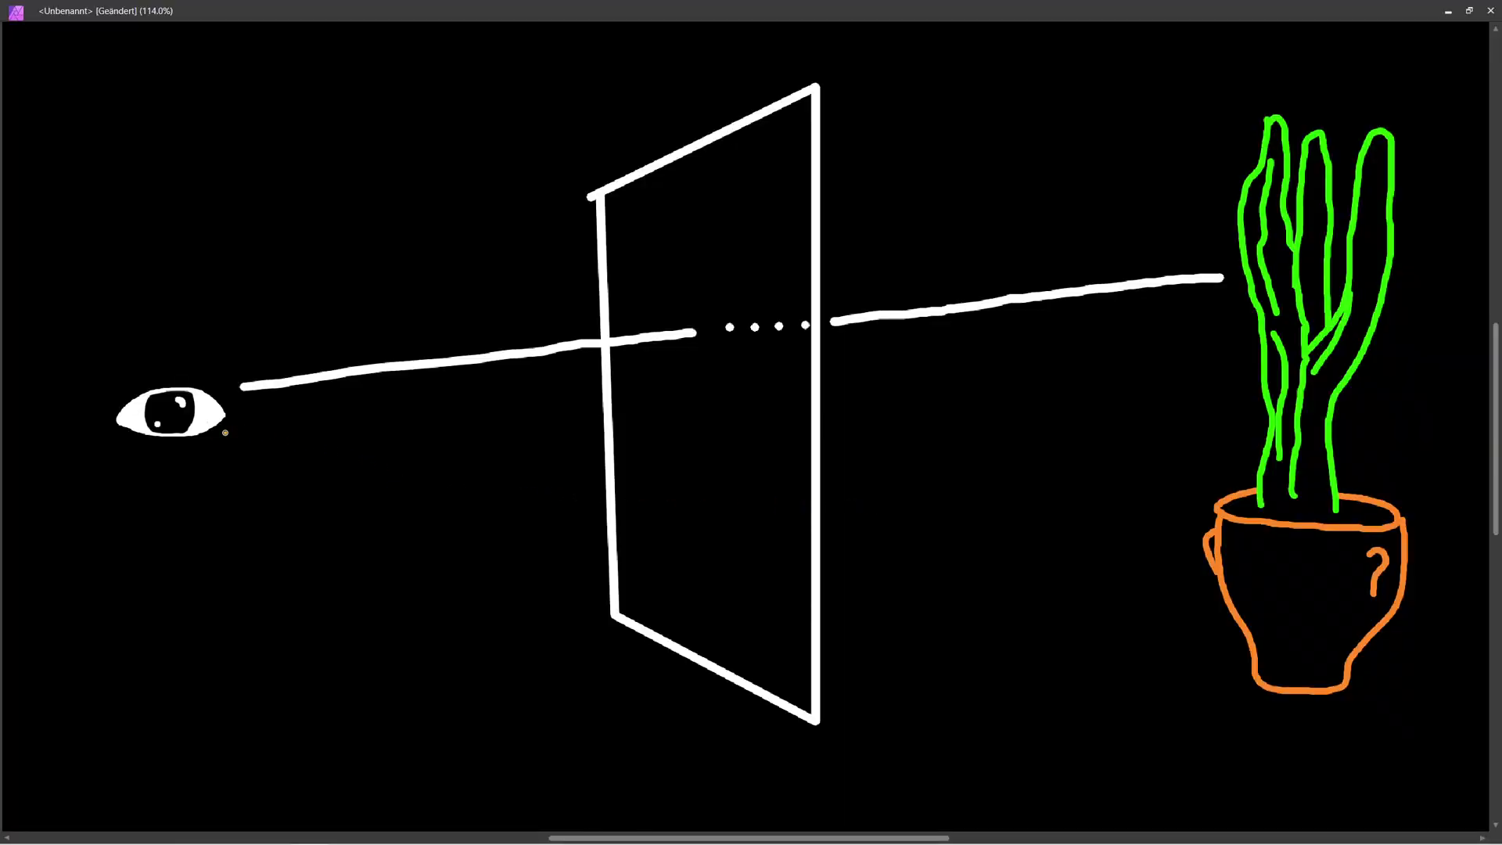
- Draw vertical grid lines across the glass pane between the eye and the cactus to suggest screen pixels
left_click_drag(700, 311, 711, 356)
left_click_drag(712, 311, 724, 356)
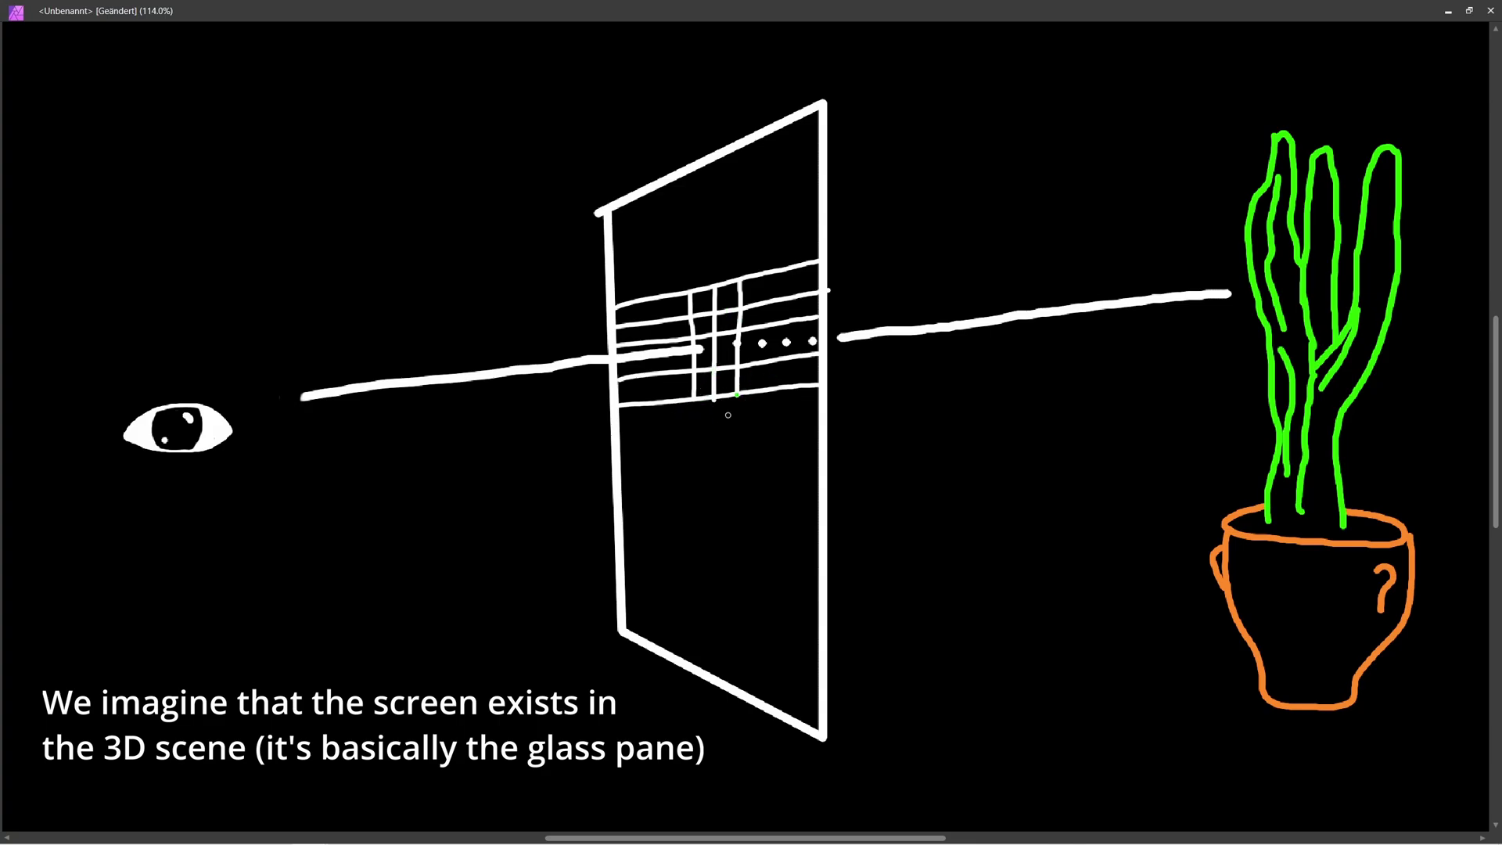
scroll(622, 324, "up", 2, "ctrl")
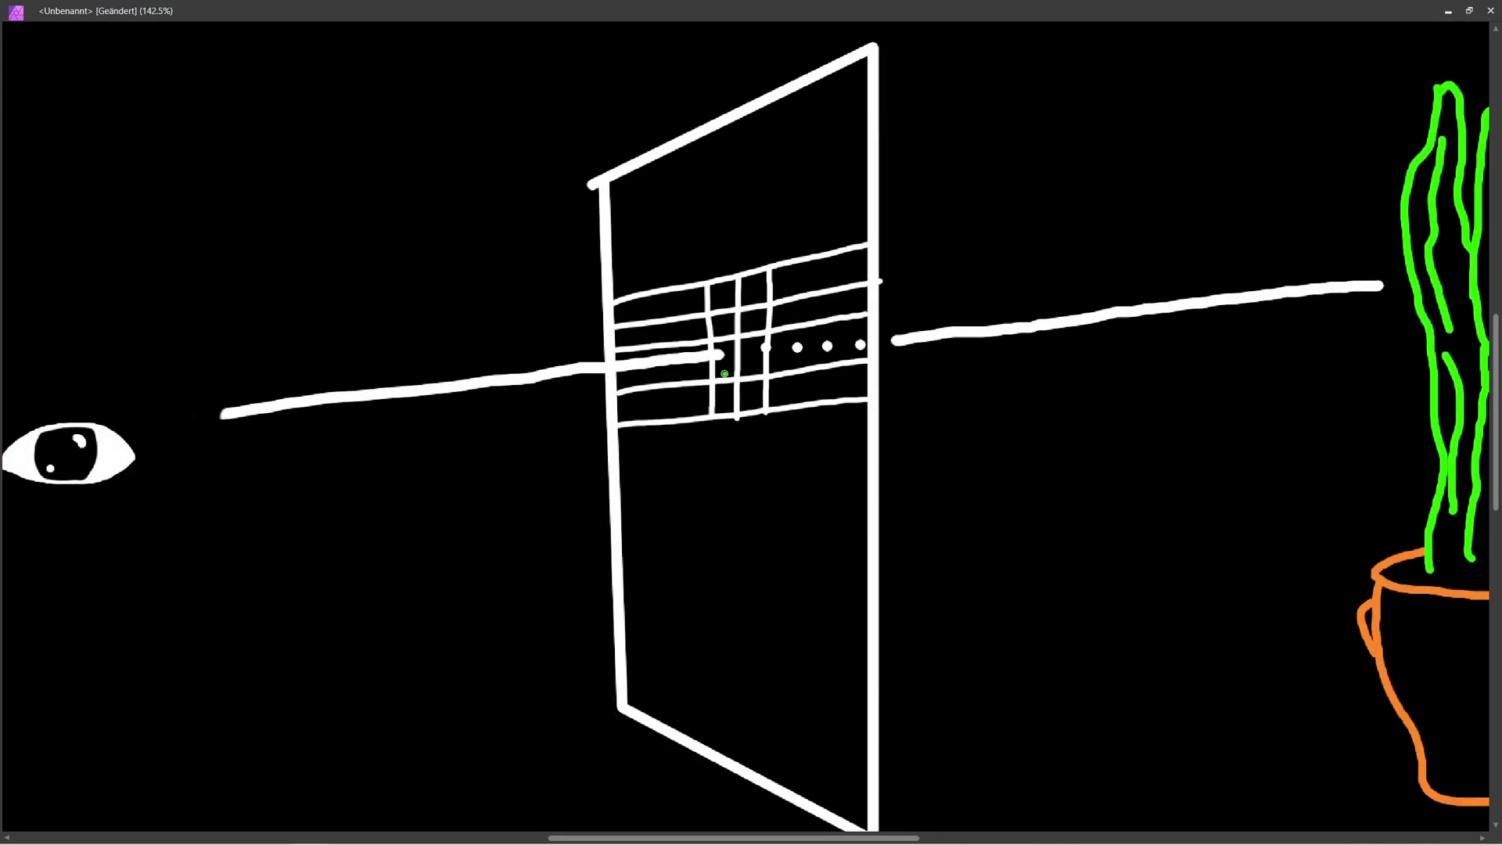
middle_click_drag(74, 457, 170, 449)
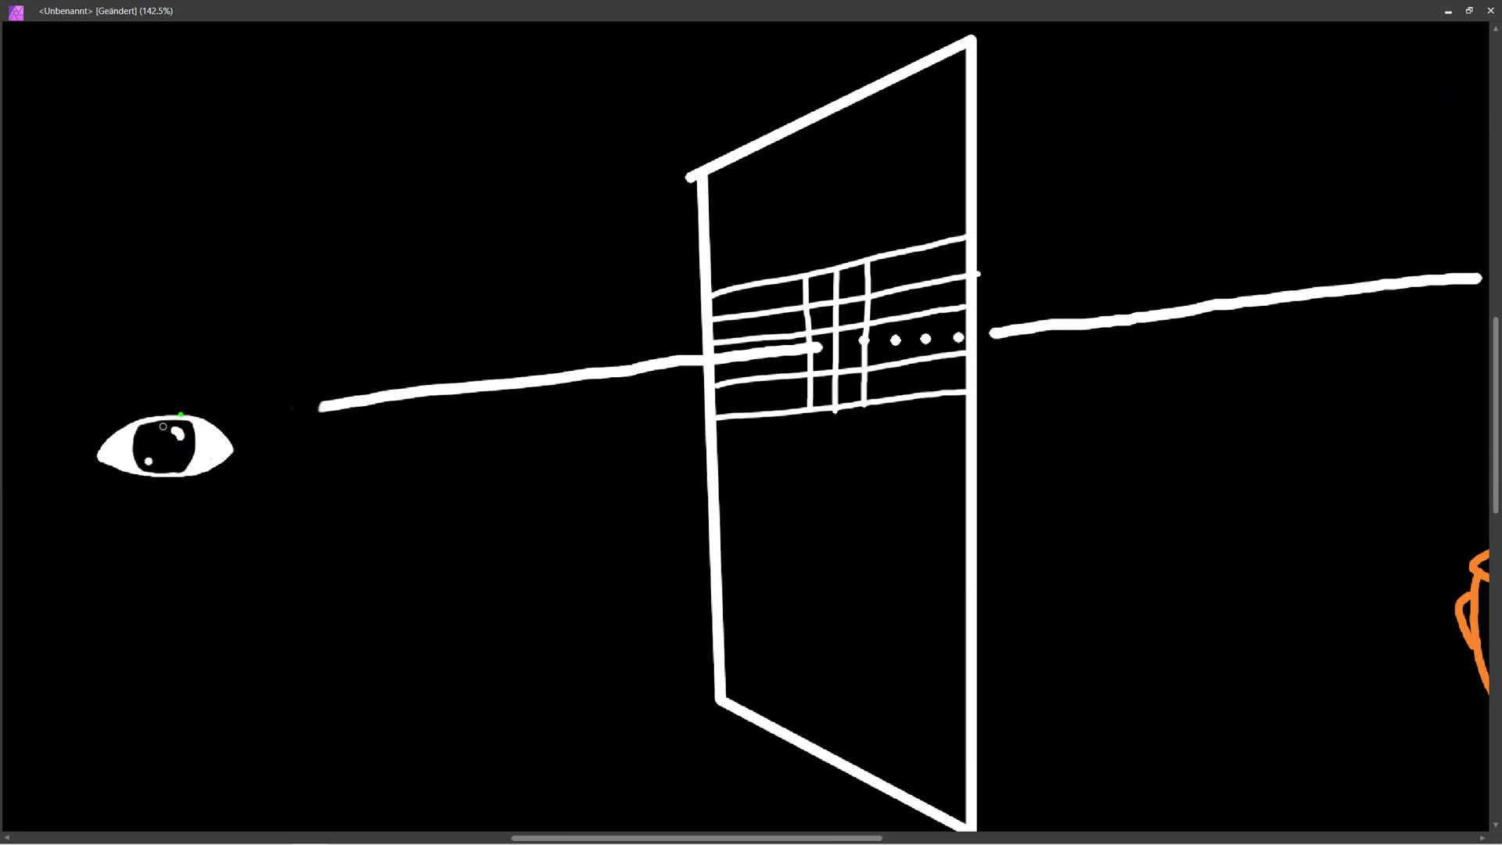
middle_click_drag(307, 419, 208, 427)
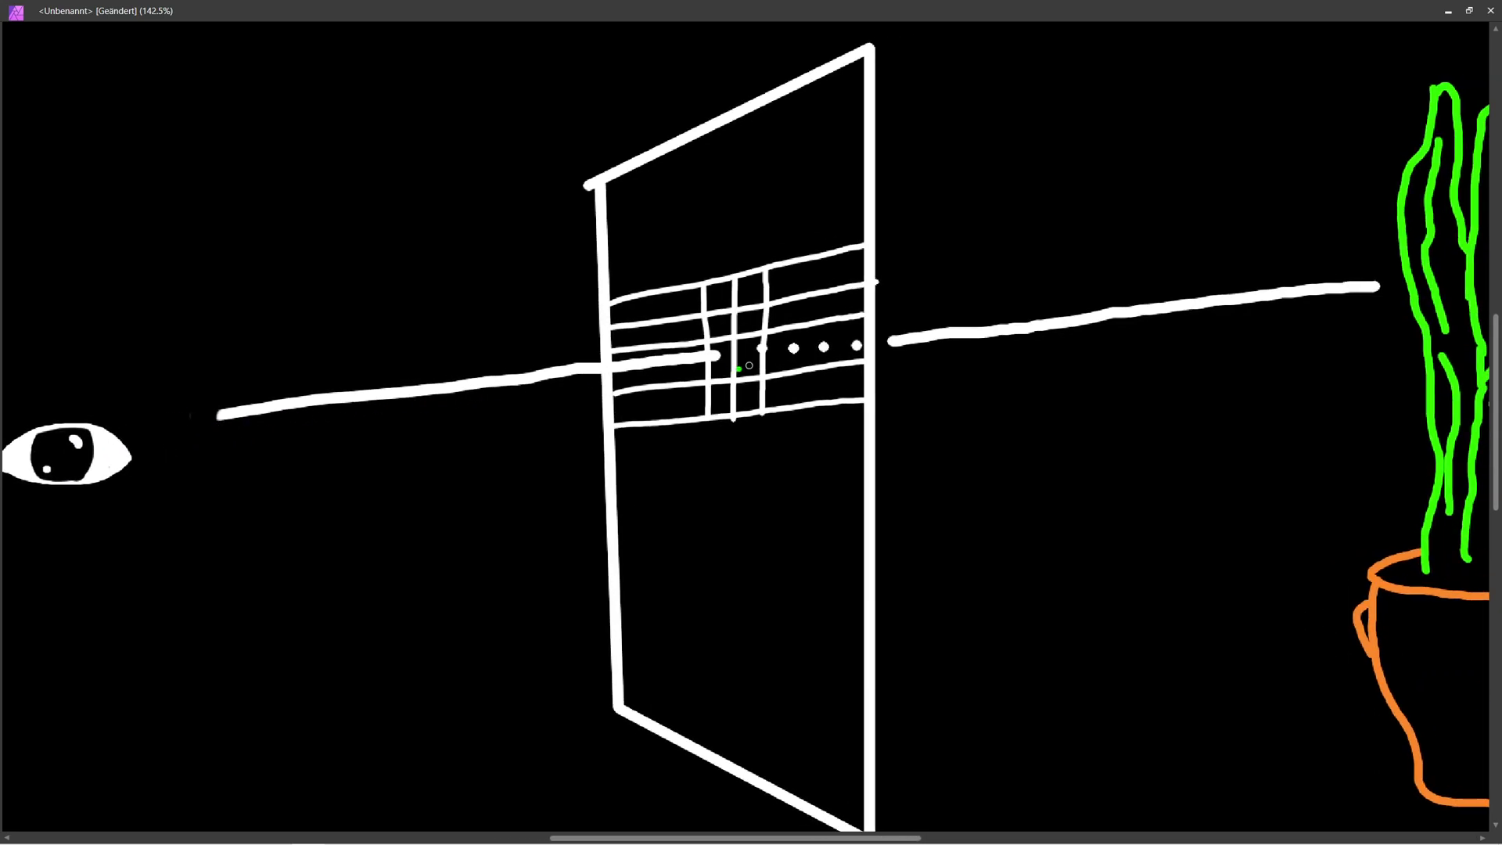
middle_click_drag(907, 349, 702, 361)
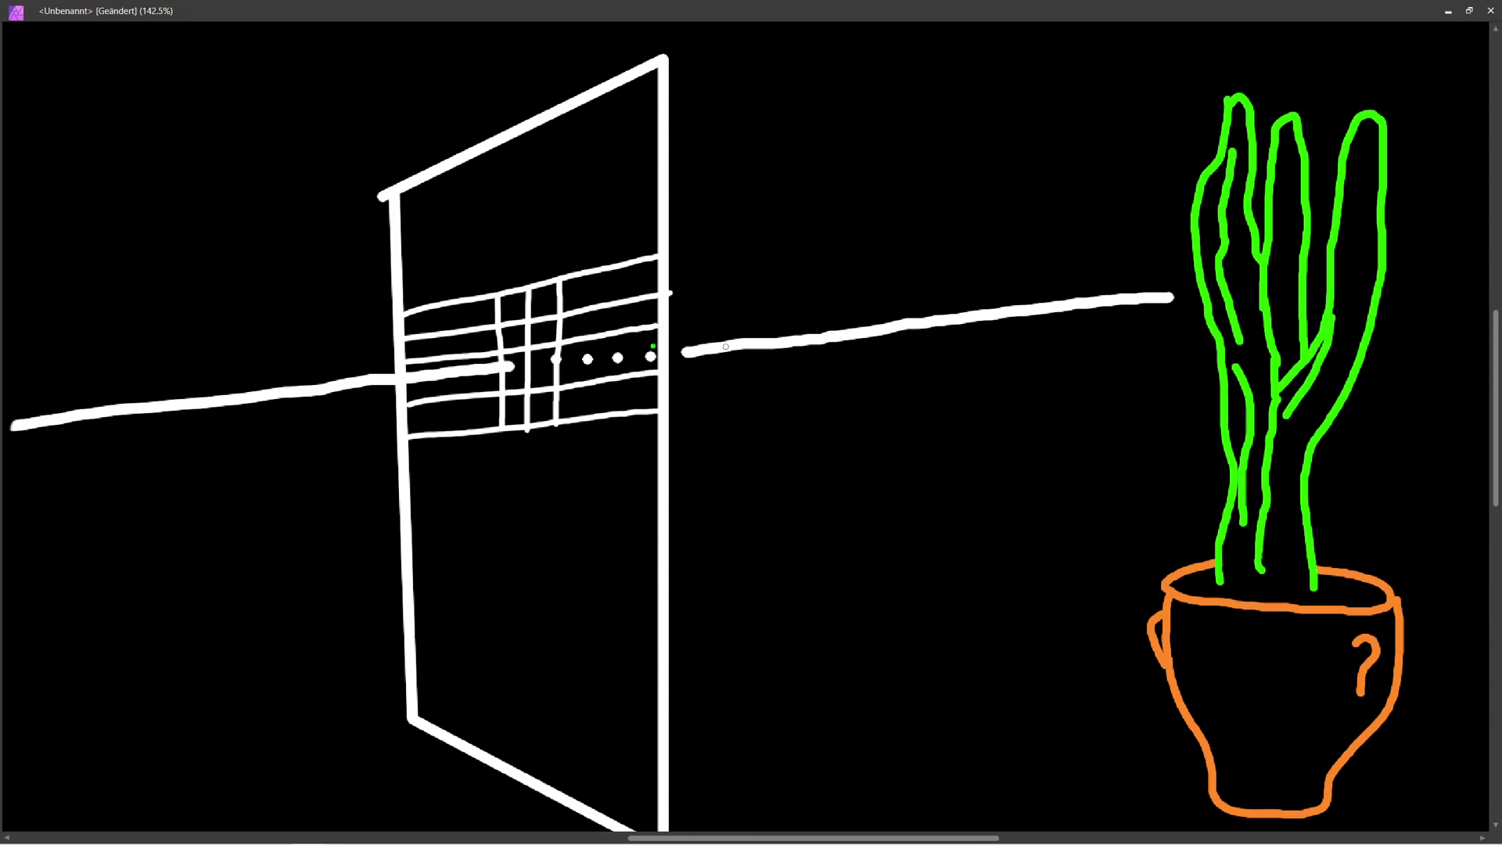
left_click(513, 368)
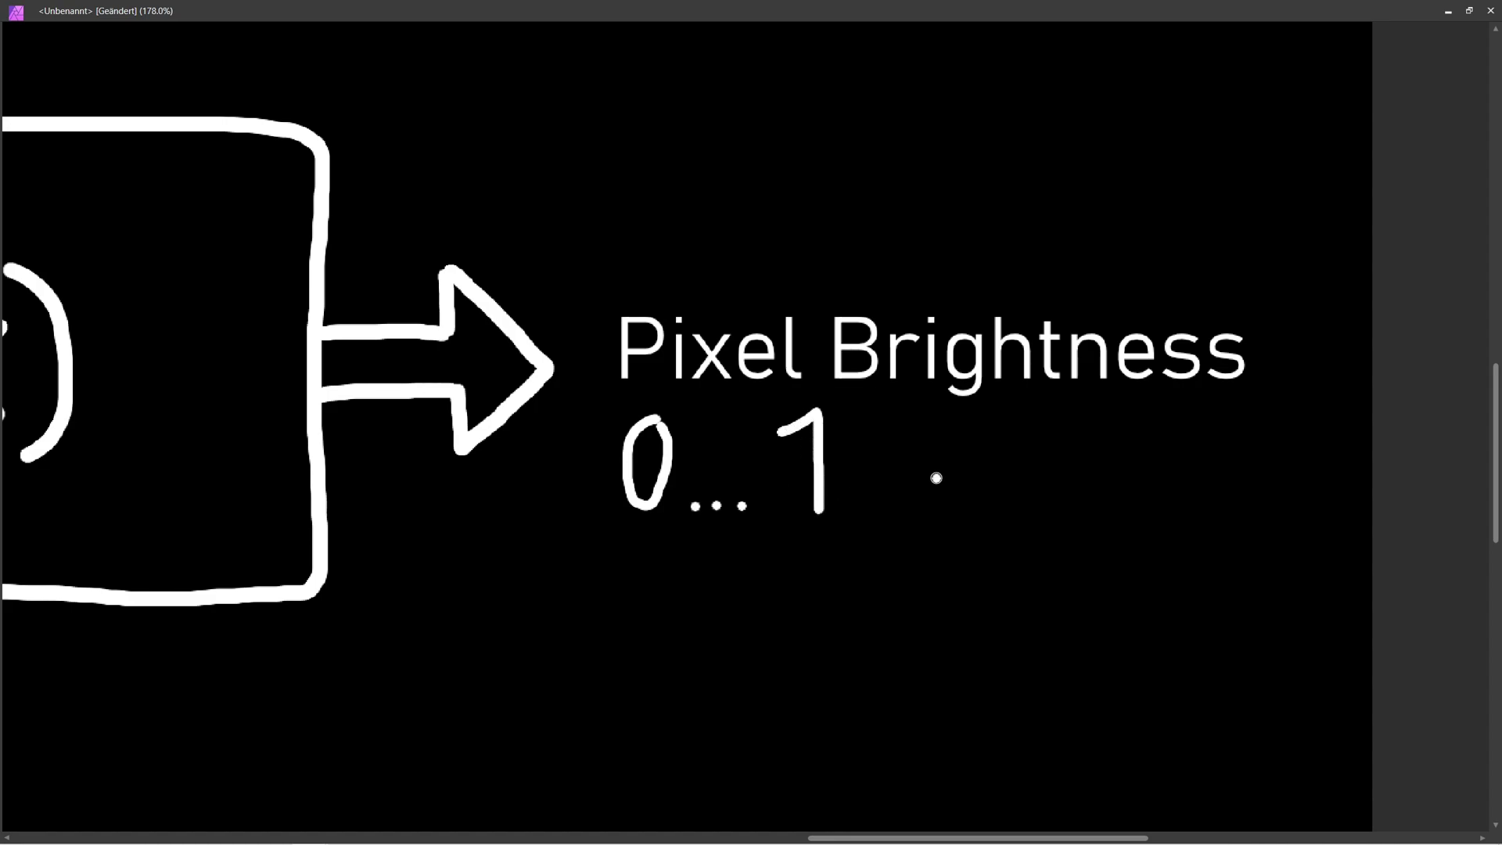
- Undo the last brush stroke in the Pixel Brightness drawing
key("ctrl+z")
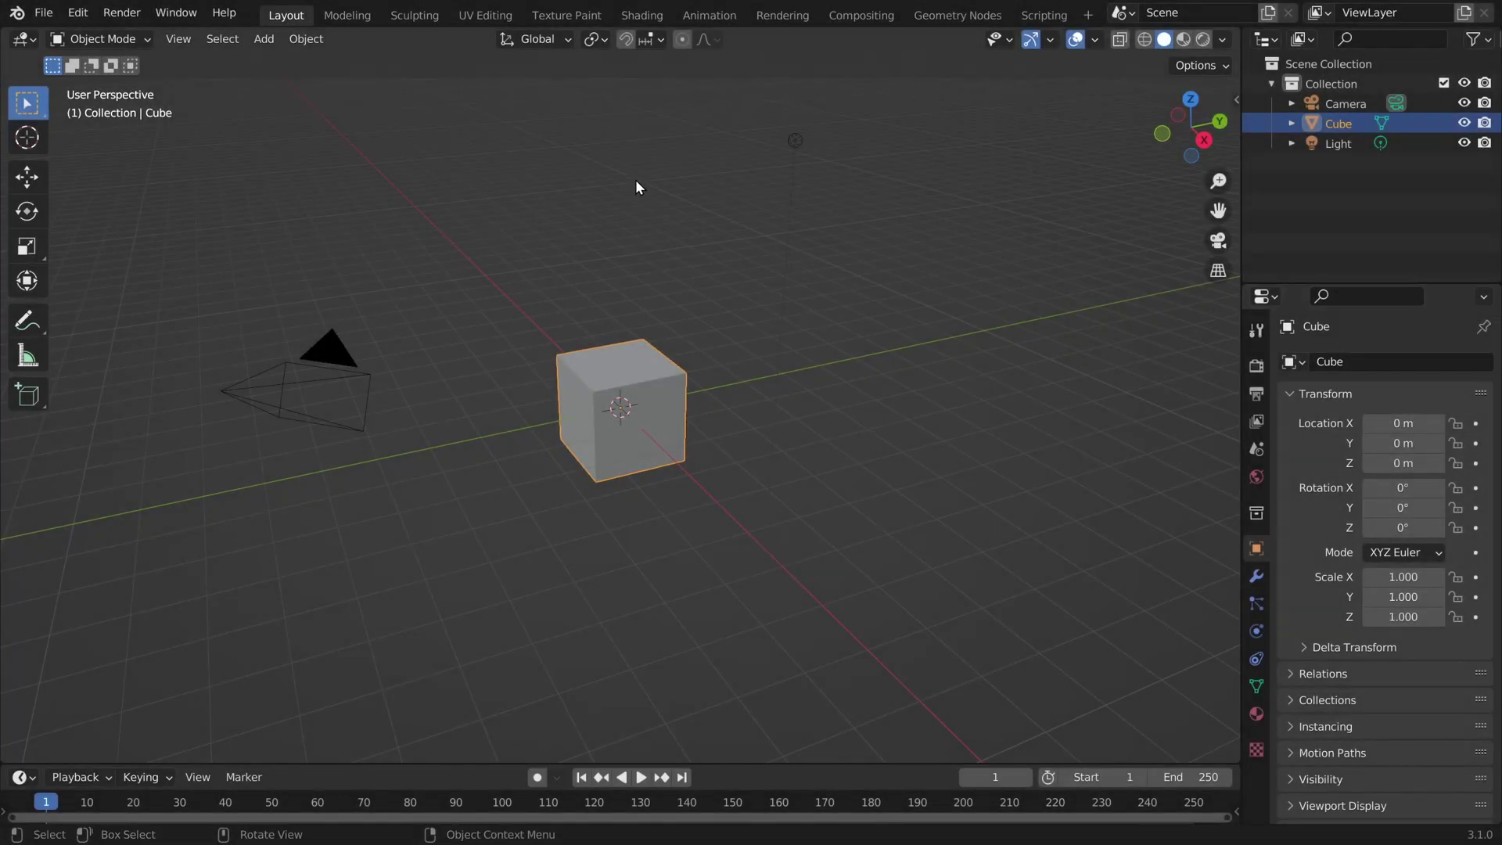
- Switch to Blender and delete the default cube and light, keeping the camera
left_click_drag(481, 84, 928, 576)
key("x")
left_click(791, 234)
- Add a plane mesh at the centre of the scene
left_click(263, 38)
mouse_move(292, 68)
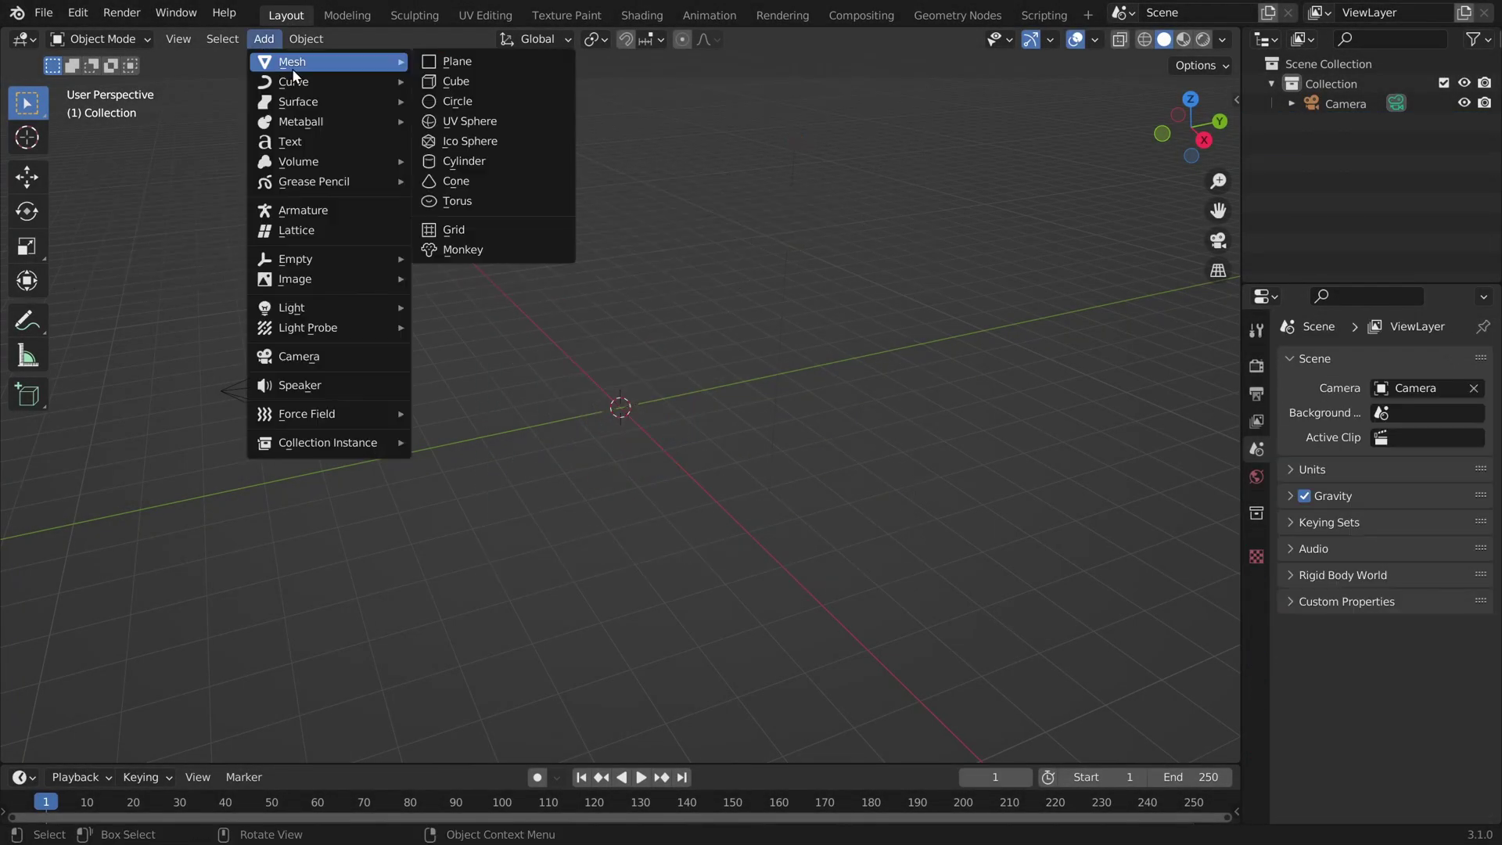
left_click(461, 60)
scroll(588, 360, "up", 5)
middle_click_drag(691, 326, 673, 396)
scroll(618, 403, "up", 5)
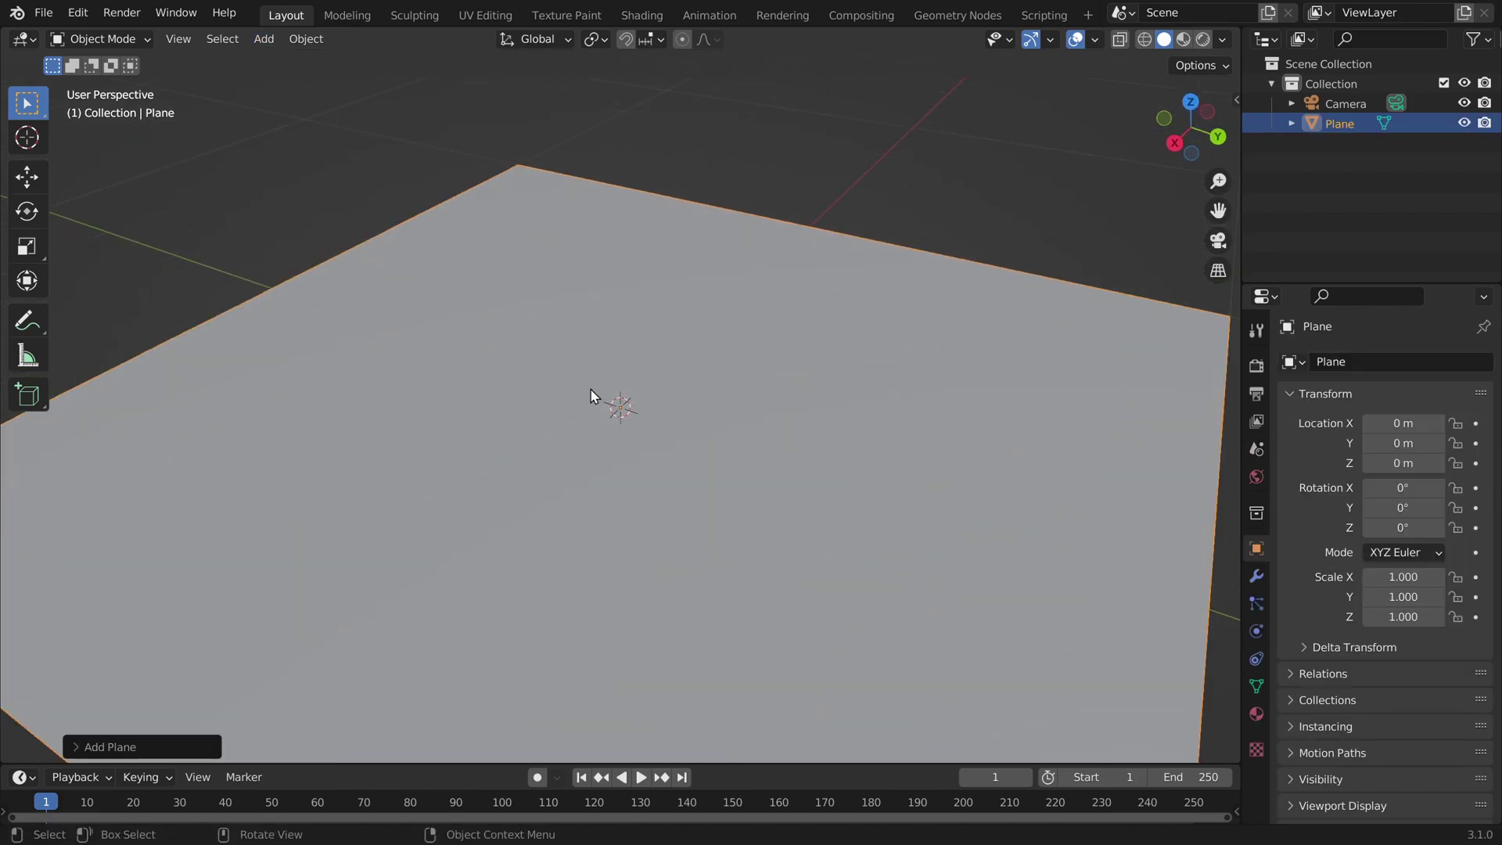
scroll(624, 416, "down", 5)
middle_click_drag(667, 322, 1043, 406)
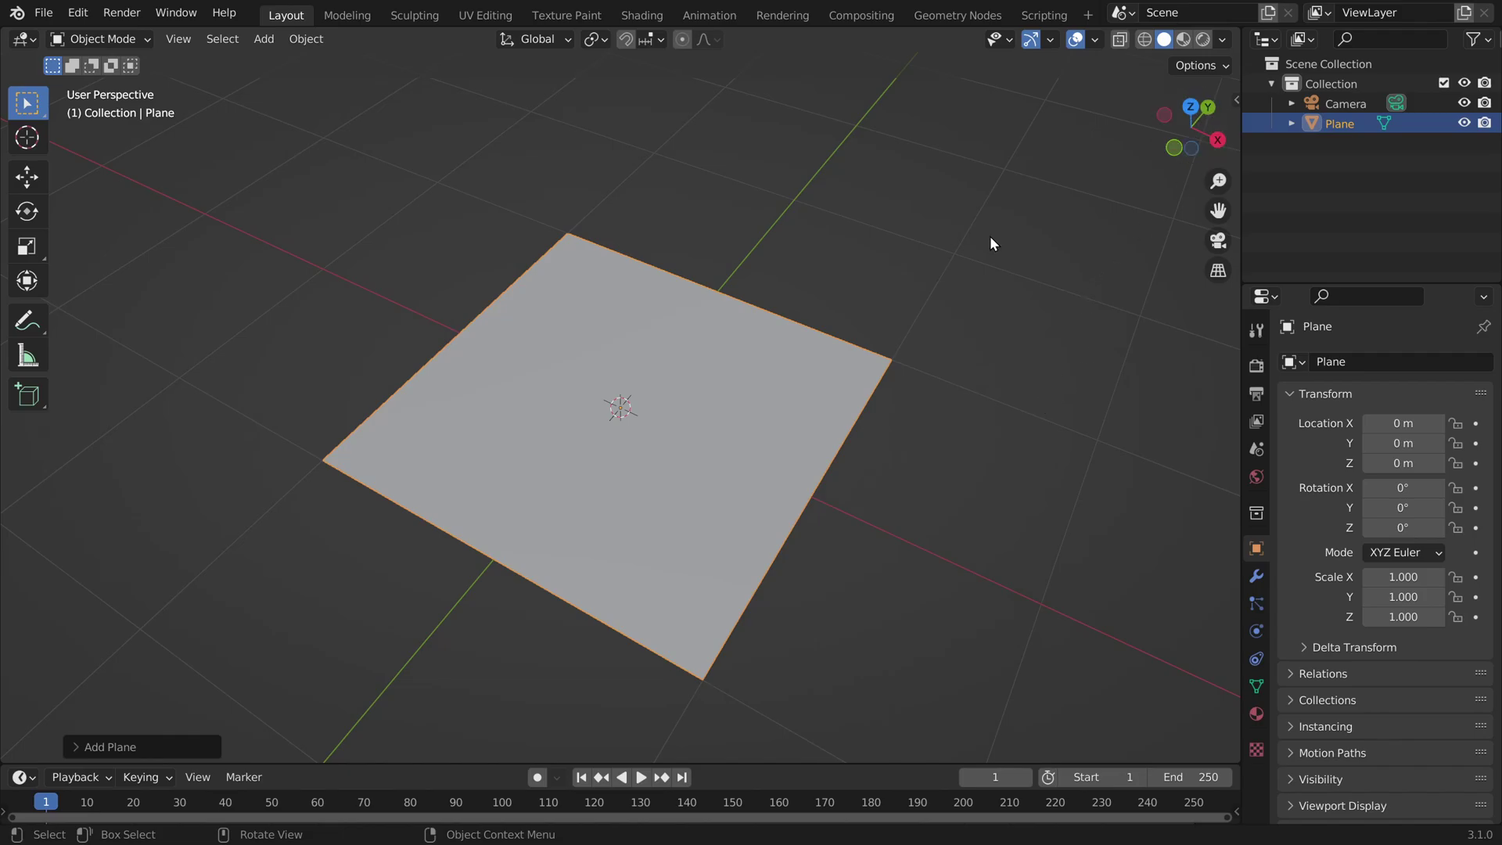
scroll(648, 548, "down", 5)
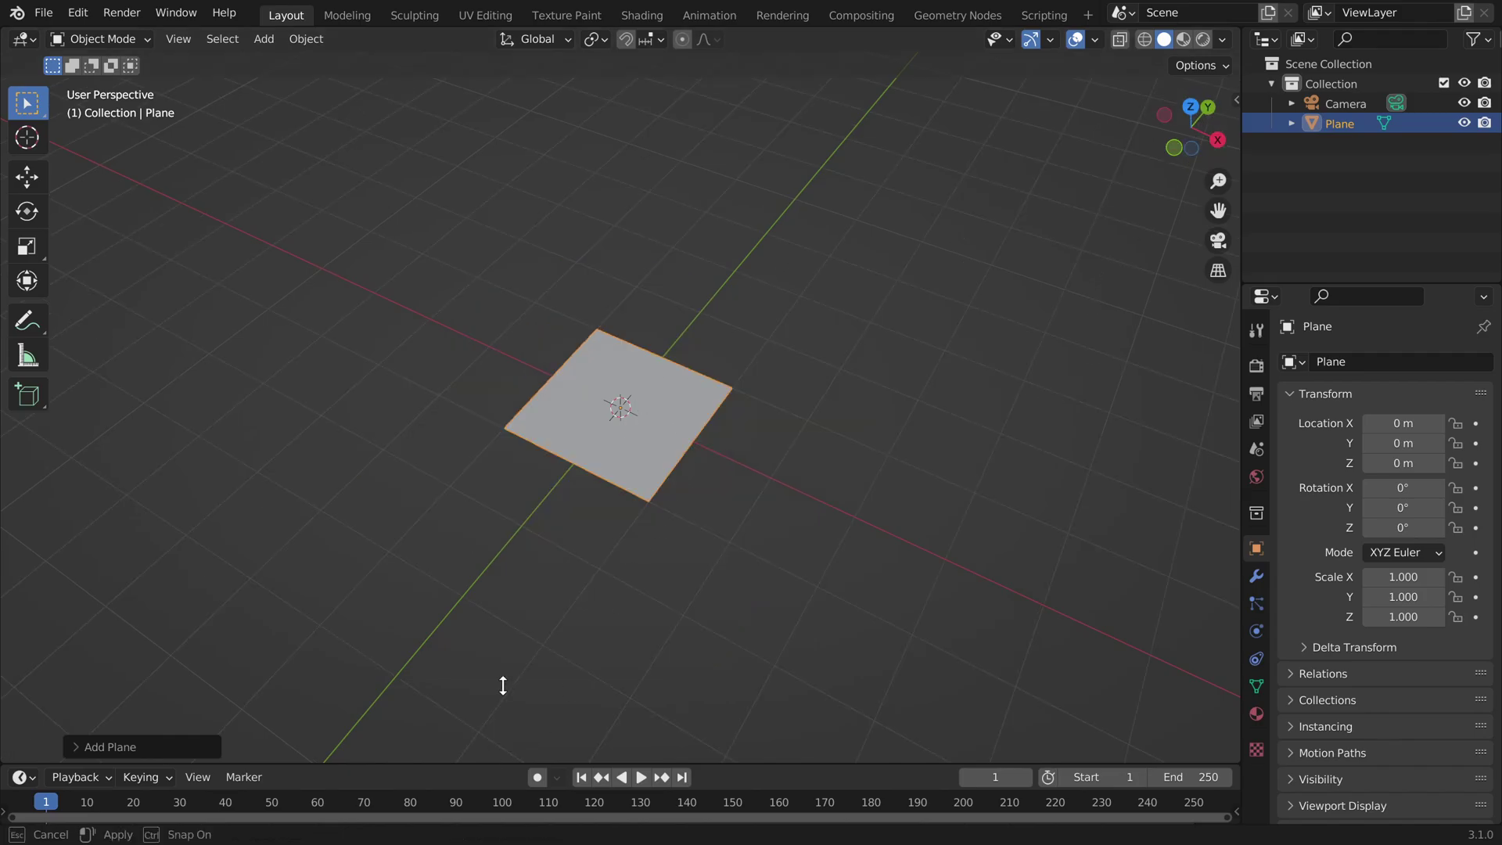
- Enlarge the timeline area into a Shader Editor and create a new material for the plane
left_click_drag(78, 765, 62, 405)
left_click(28, 420)
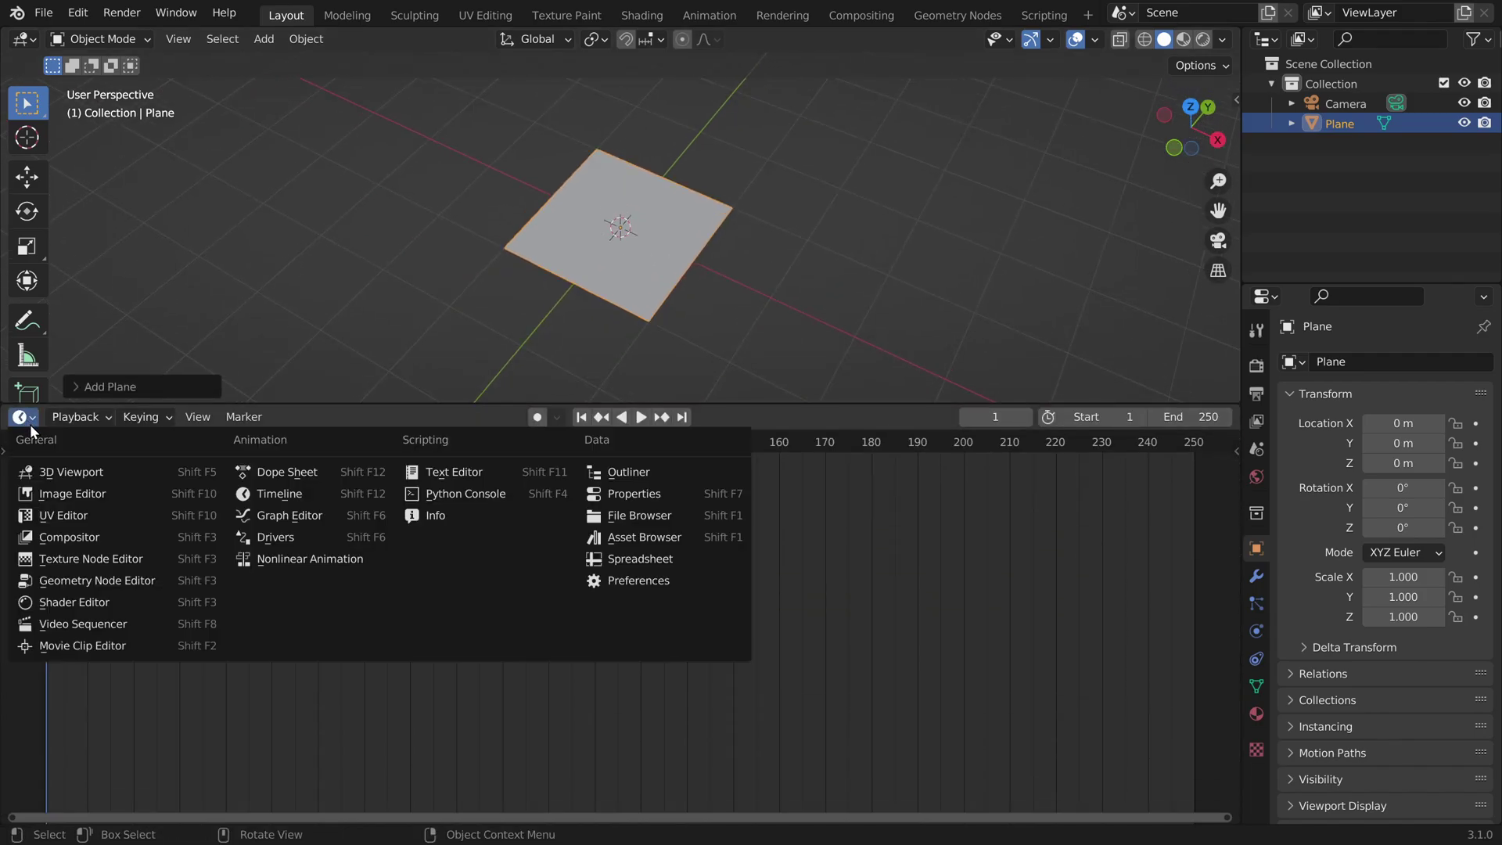
left_click(86, 597)
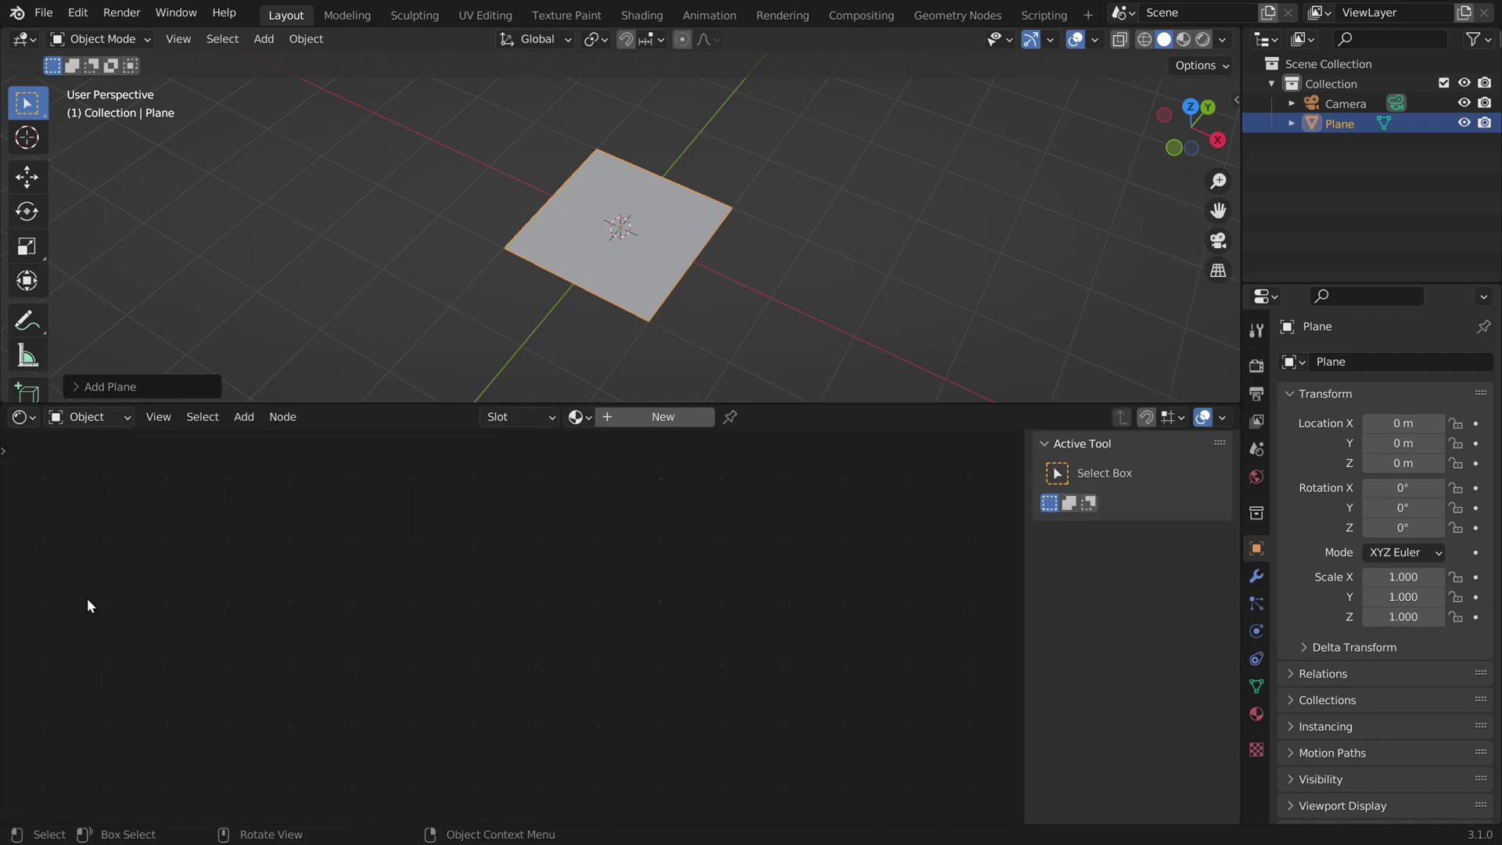
left_click(654, 418)
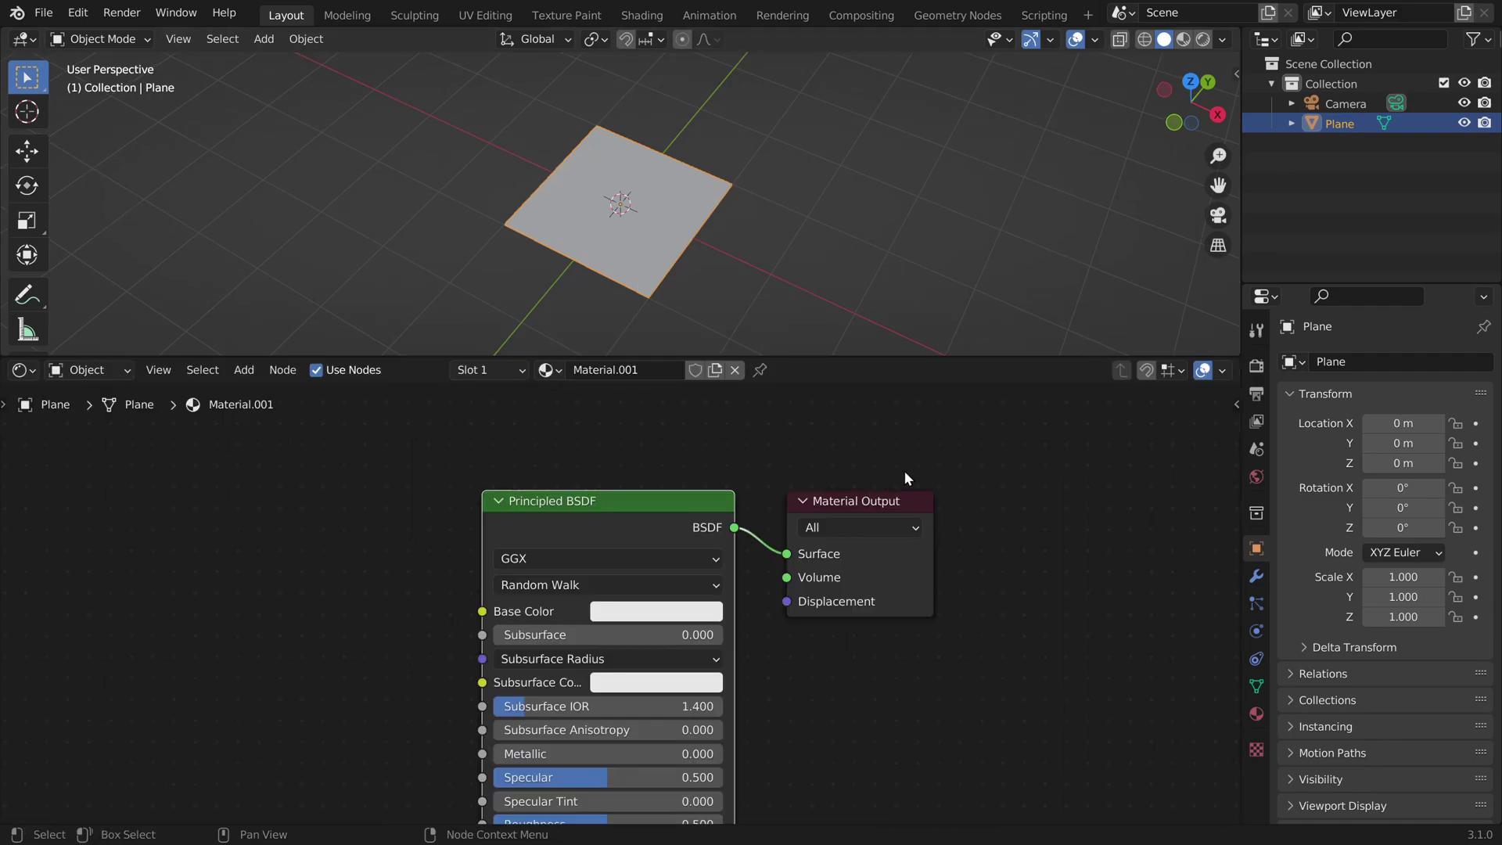
- Switch the viewport to Material Preview shading and remove the Principled BSDF node from the plane's material
left_click(1183, 39)
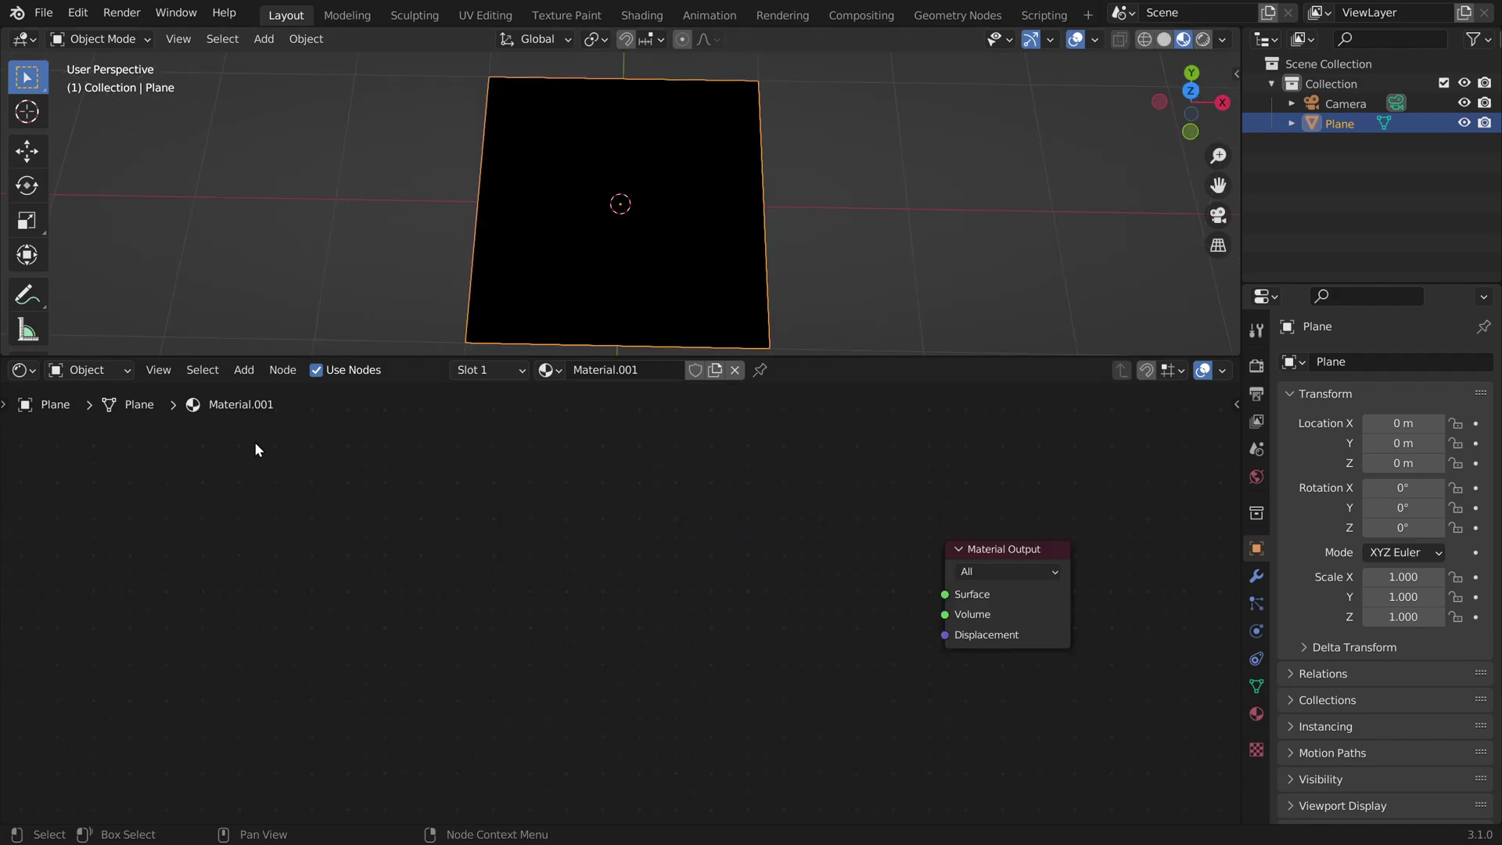
left_click_drag(228, 422, 929, 803)
- Add a Value node in front of the Material Output node
scroll(1015, 607, "up", 3)
middle_click_drag(1047, 598, 628, 610)
scroll(606, 547, "down", 3)
middle_click_drag(514, 537, 619, 554)
key("shift+a")
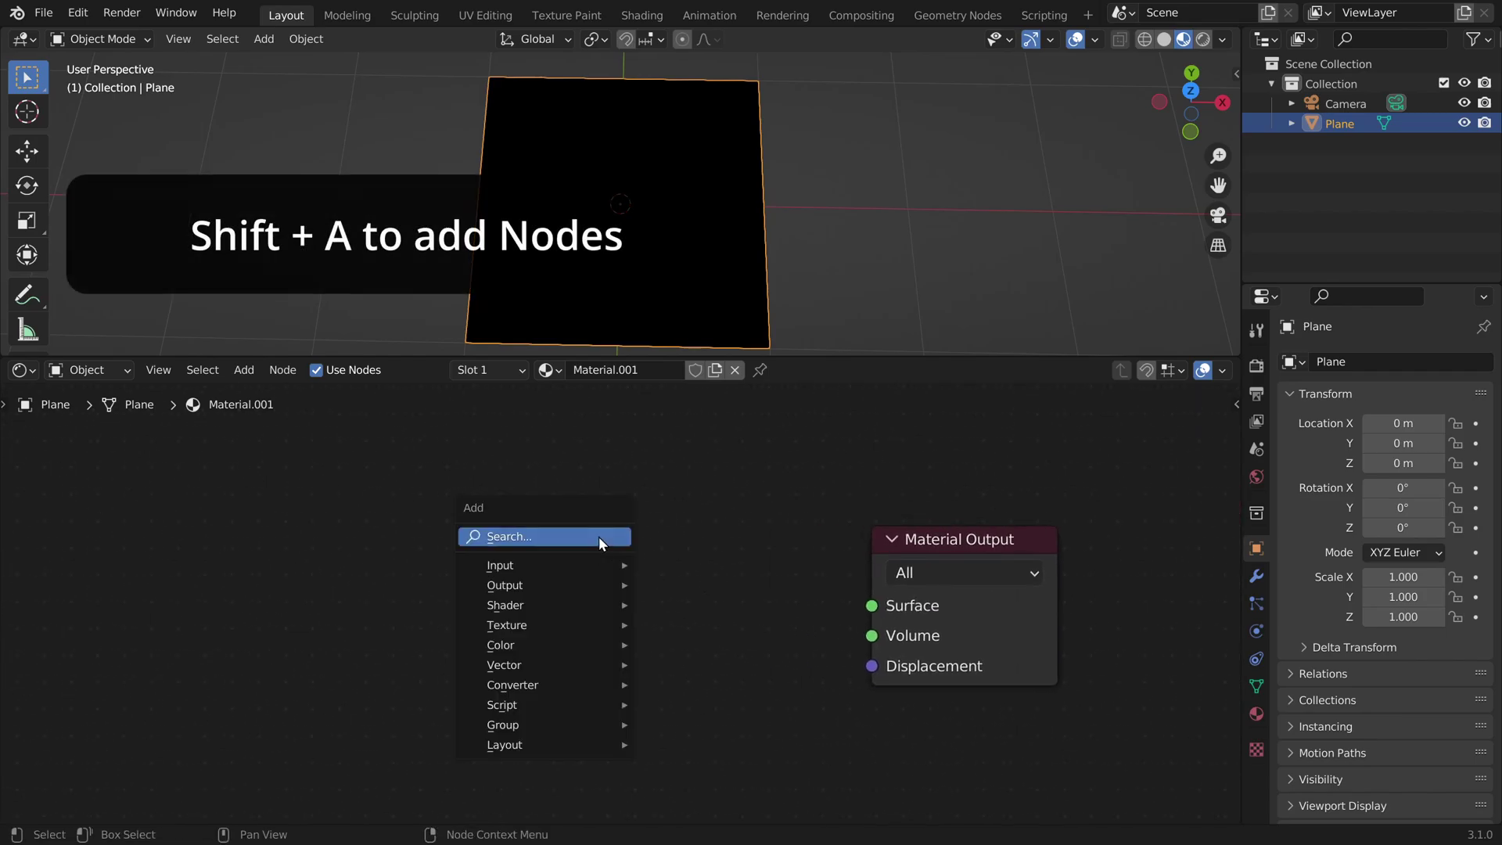
left_click(598, 537)
type("val")
key("Return")
left_click(524, 543)
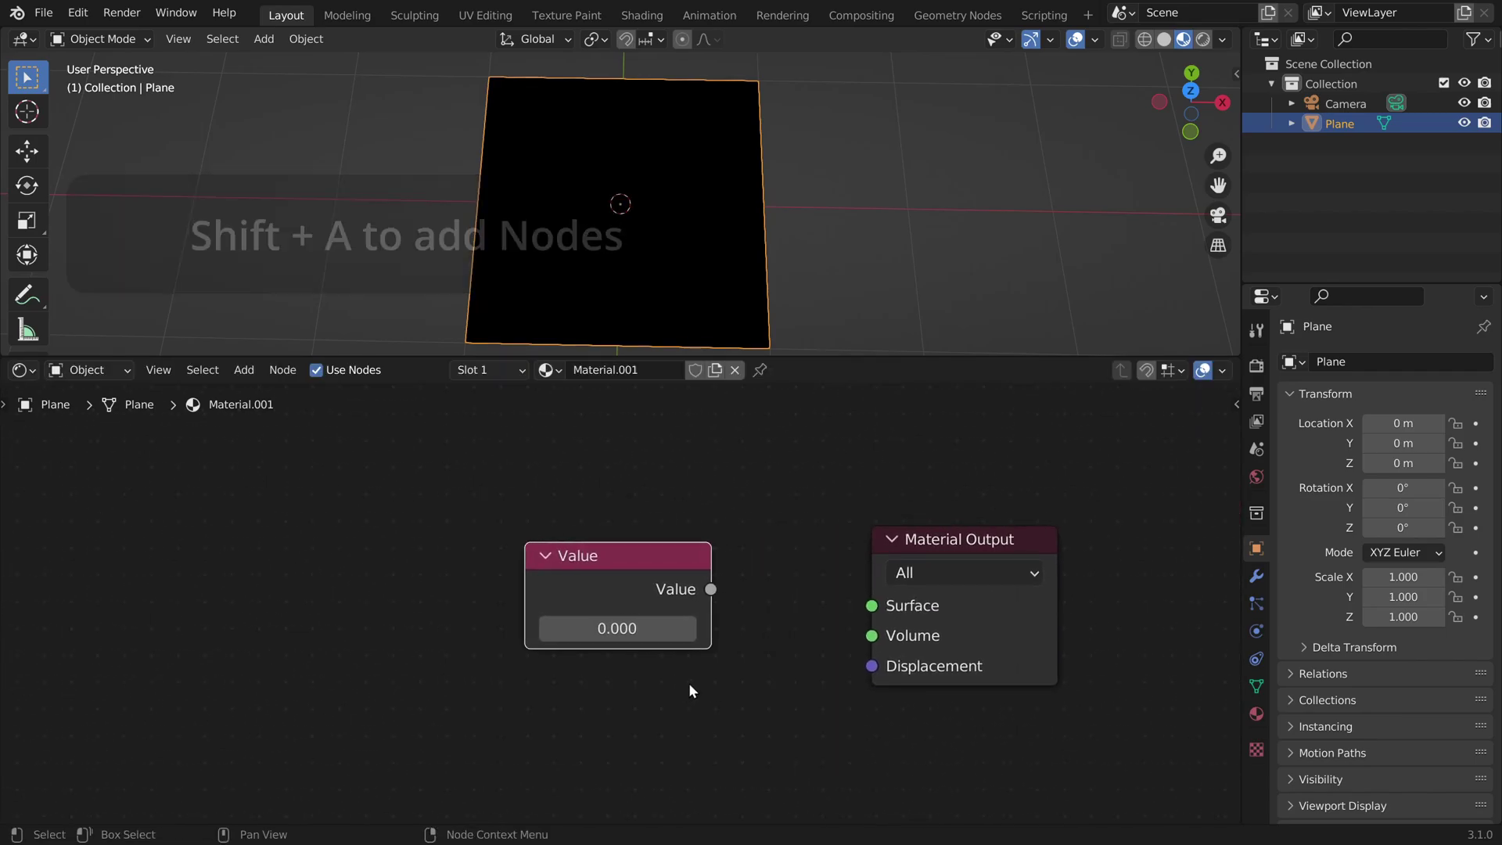
- Connect the Value node to the Material Output's Surface input and set its value to 0.780
left_click_drag(710, 589, 753, 592)
left_click_drag(866, 603, 871, 606)
scroll(618, 625, "up", 2)
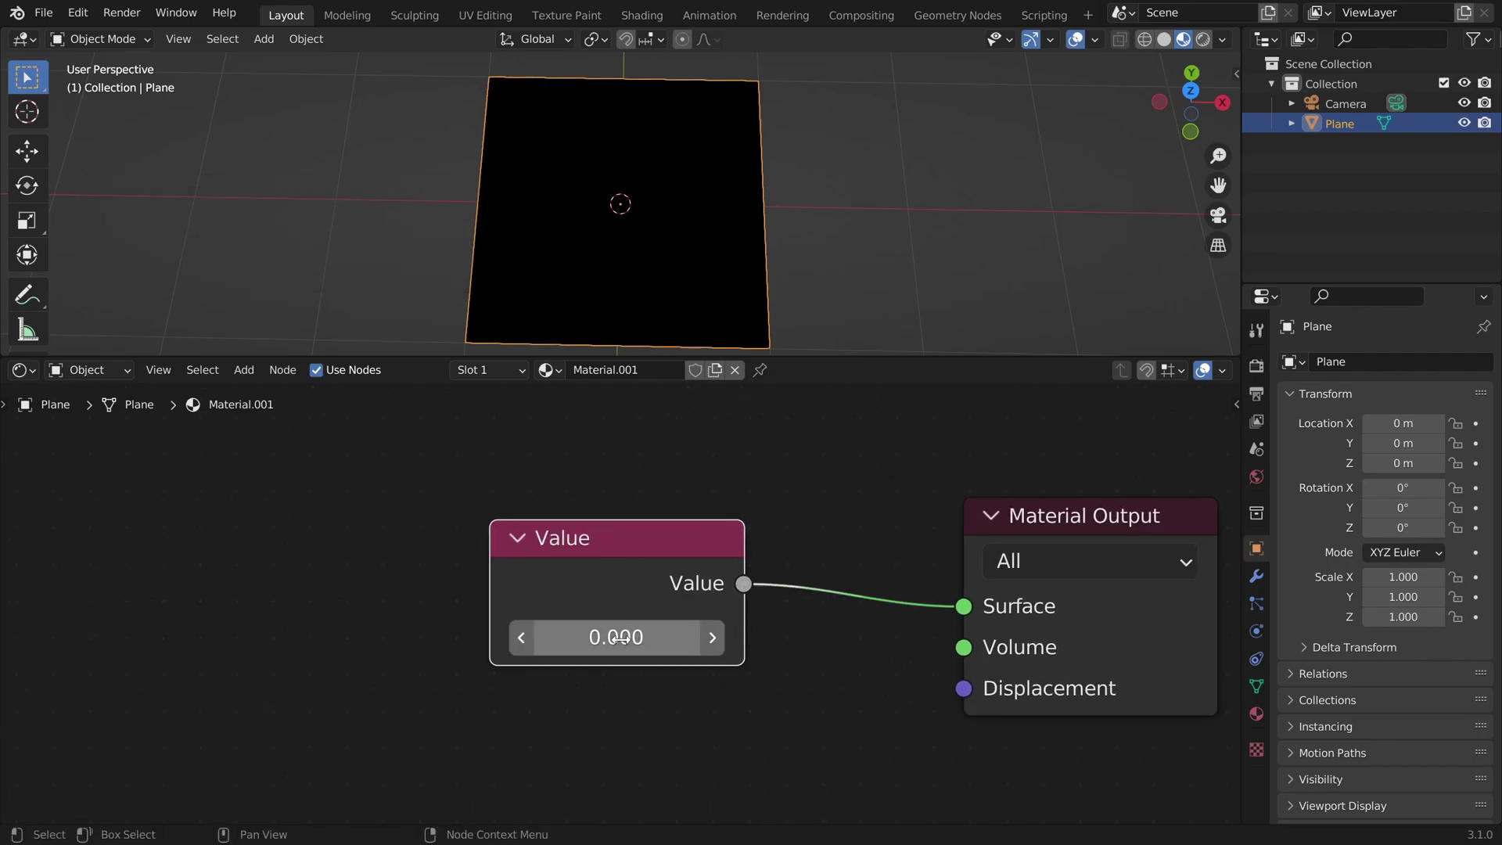
left_click_drag(618, 637, 679, 638)
left_click_drag(521, 558, 409, 566)
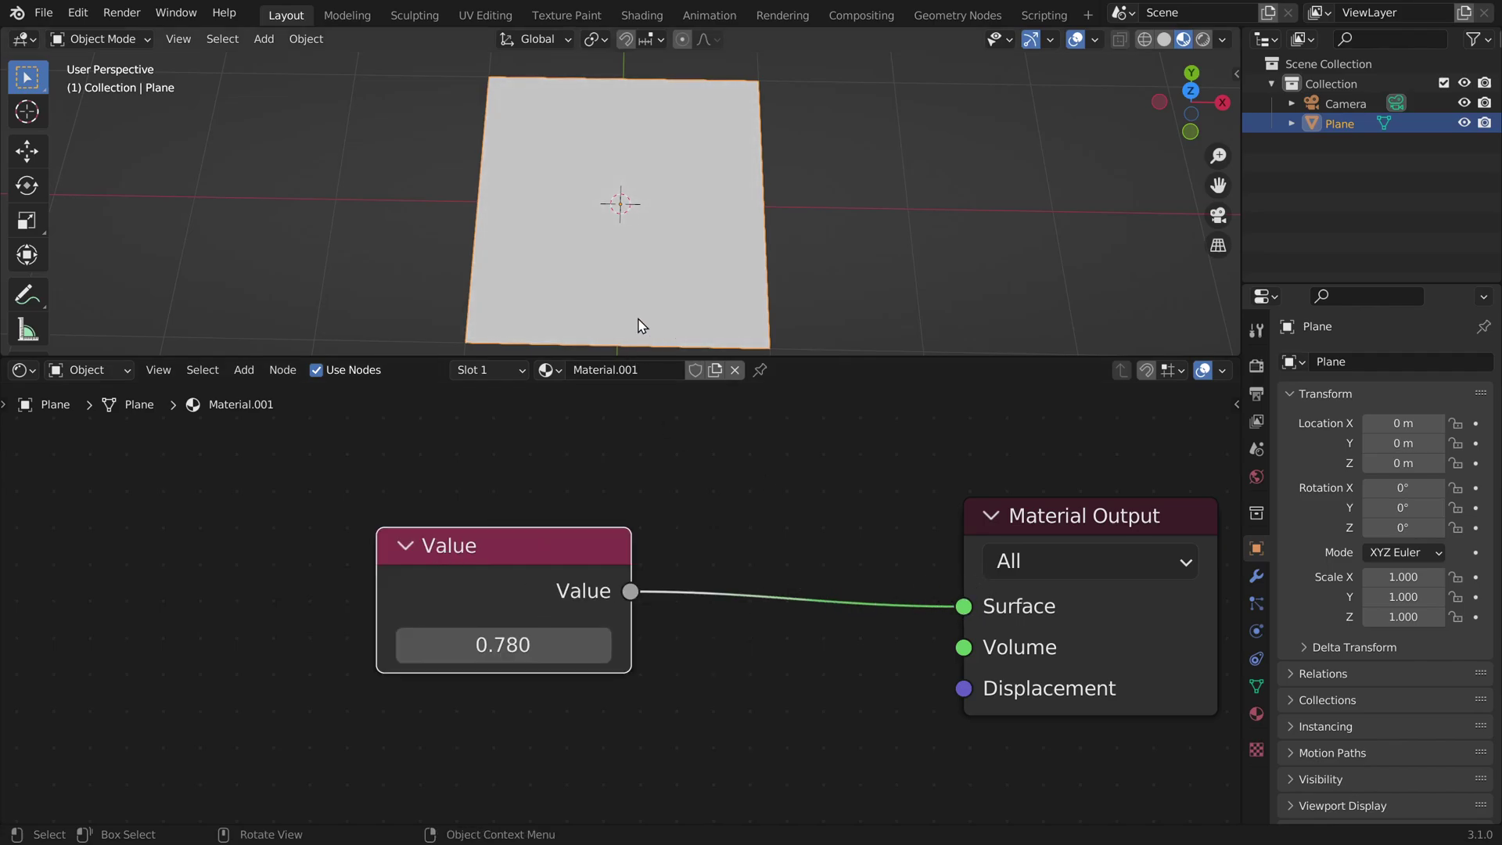
- Add a Geometry node and place it in the free space ahead of the Value node
scroll(1026, 568, "down", 2)
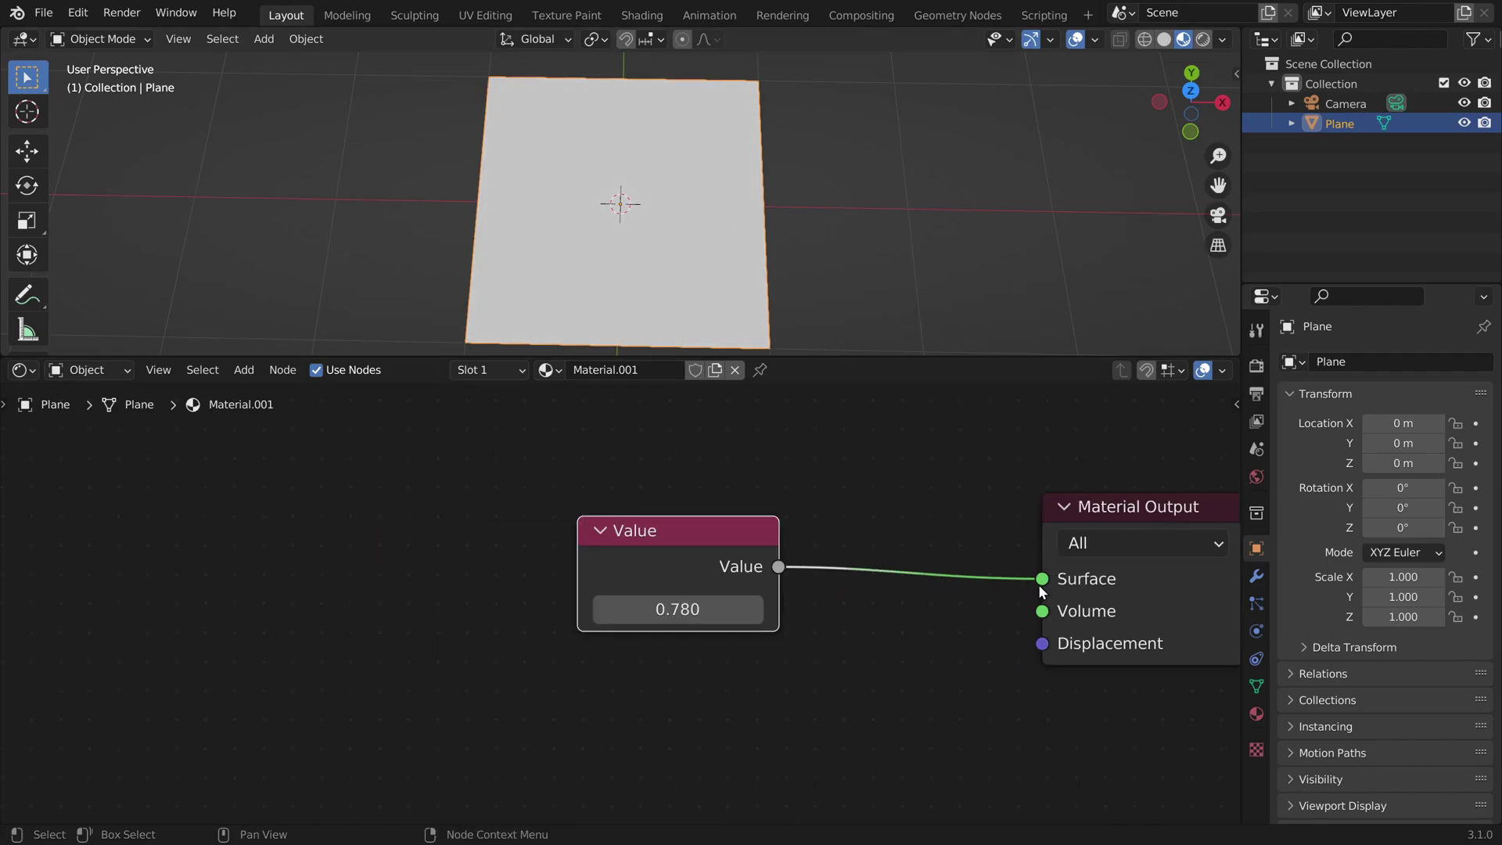
scroll(743, 540, "left", 3, "ctrl")
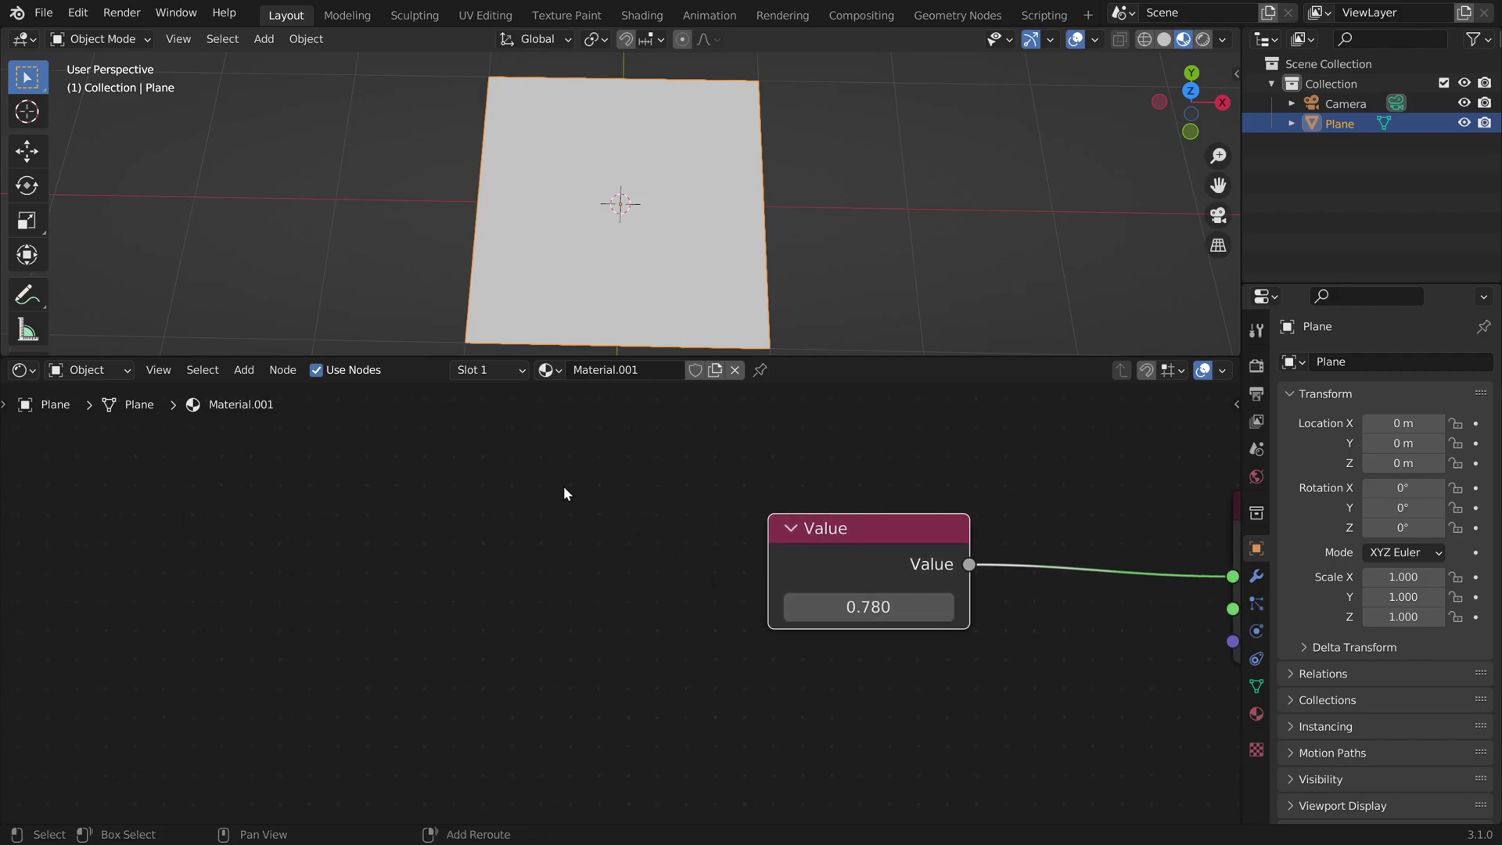
key("shift+a")
key("shift+a")
left_click(526, 535)
type("geo")
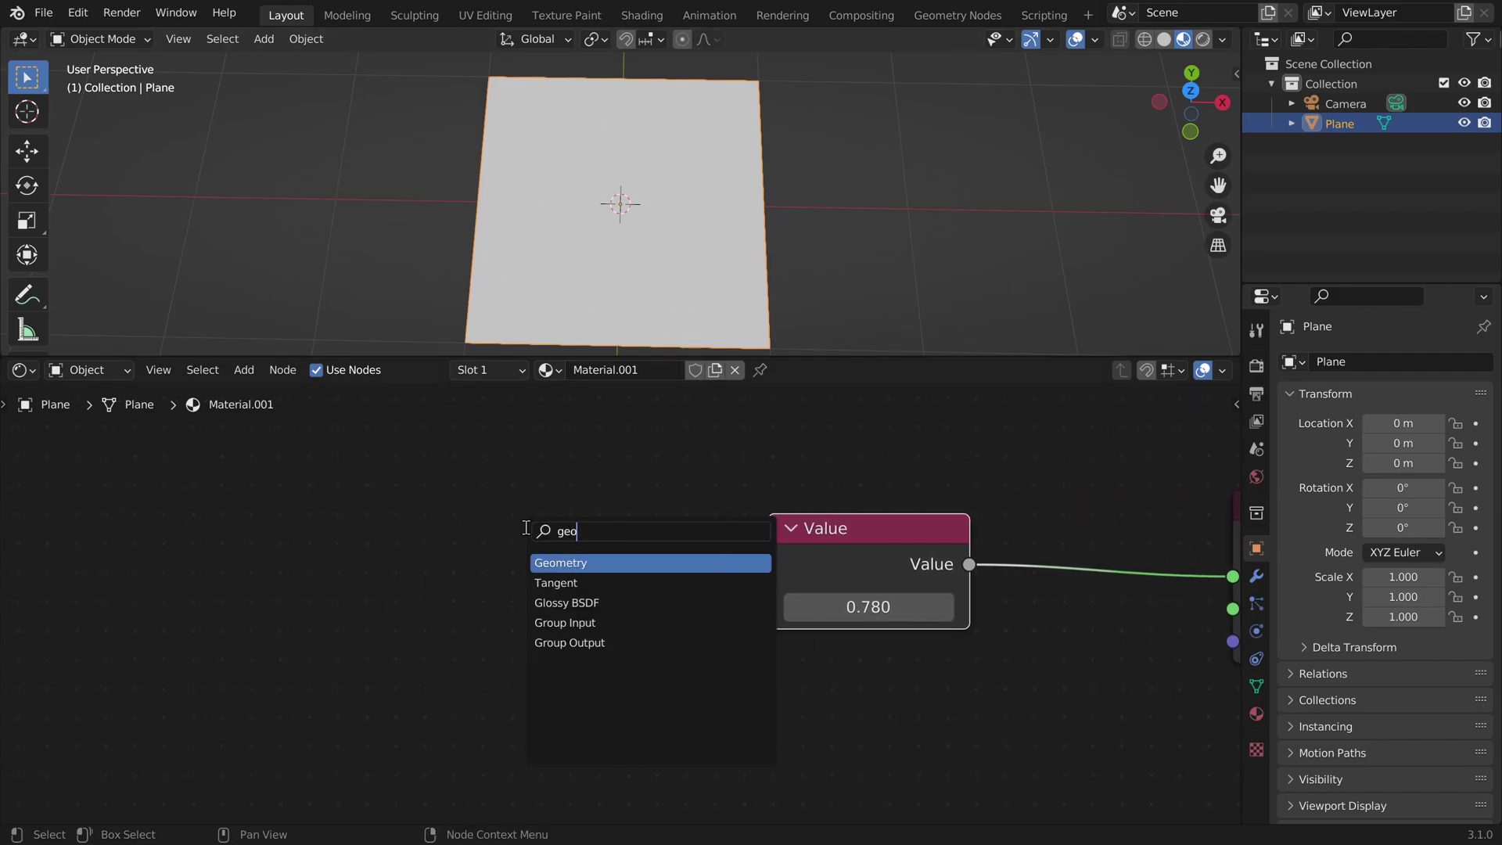
key("Return")
left_click(233, 469)
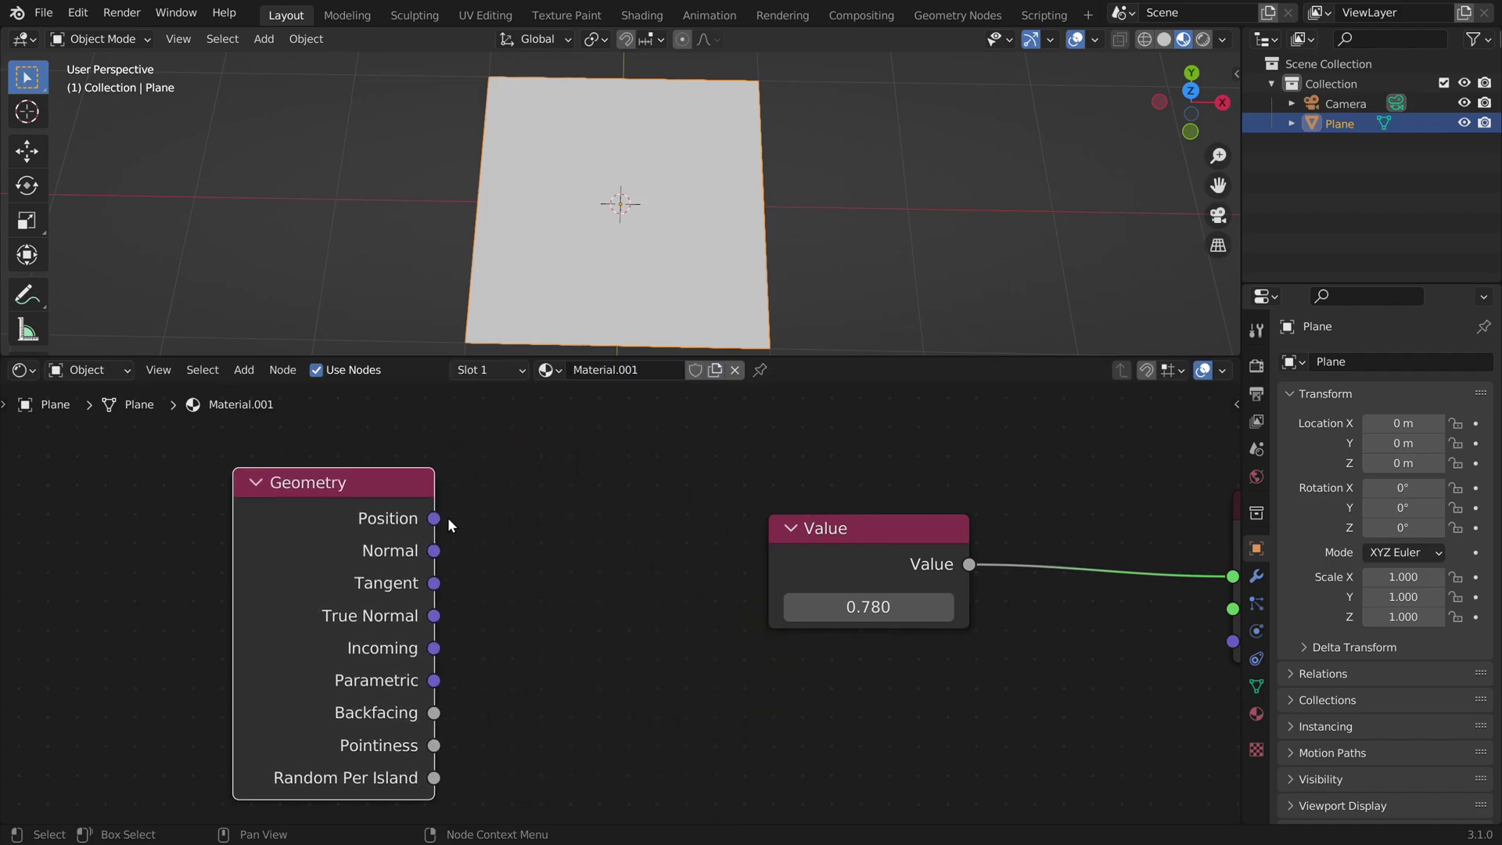
left_click_drag(472, 501, 335, 537)
key("Home")
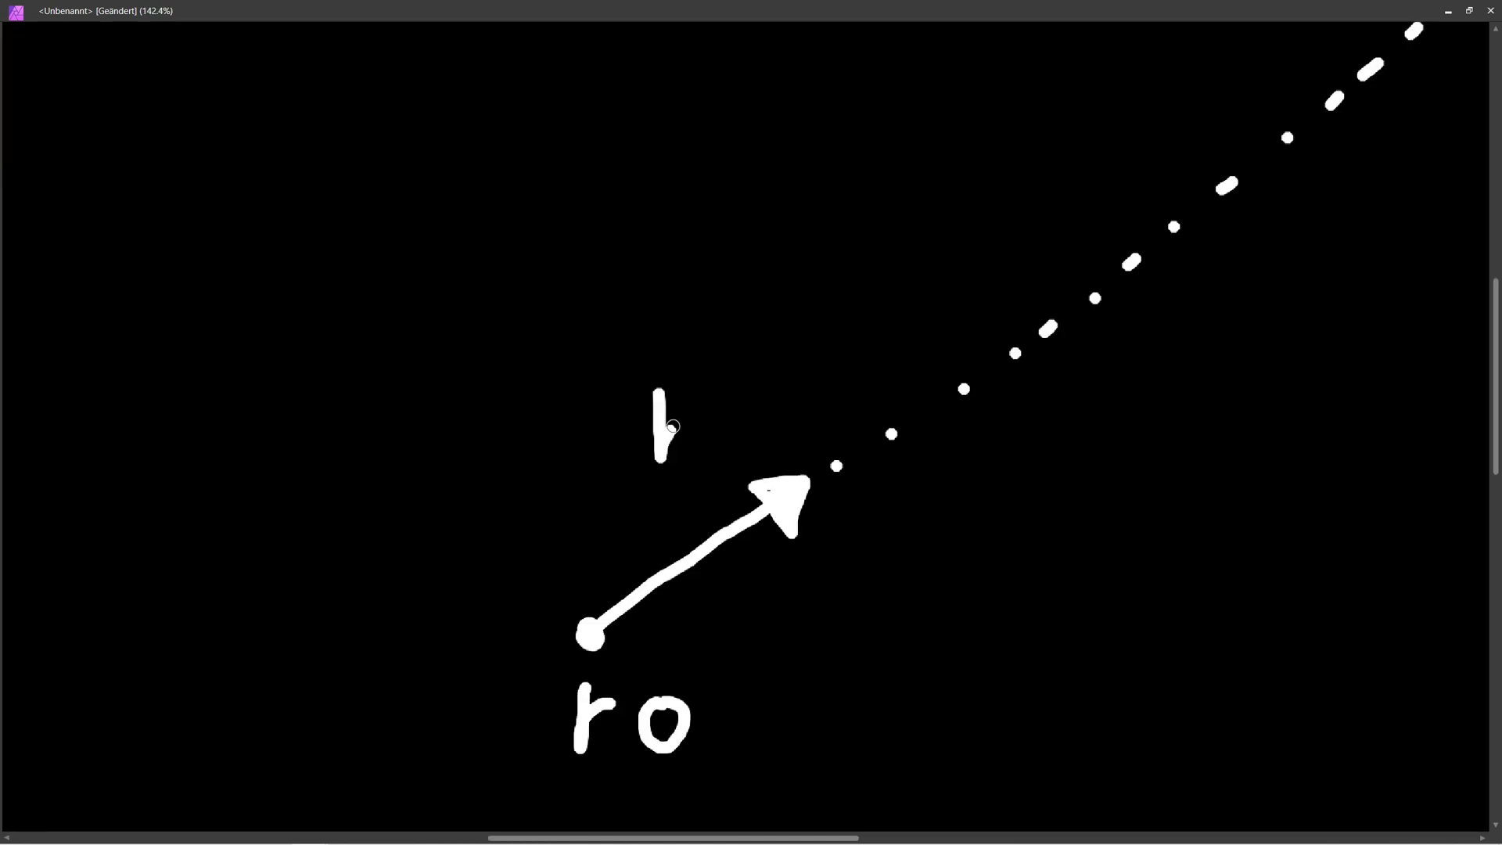
- Switch to Affinity Photo and handwrite the label "rd" beside the ray's arrow, undoing the stray dot below "ro"
left_click_drag(675, 425, 695, 416)
mouse_move(720, 423)
left_mouse_down()
mouse_move(720, 435)
mouse_move(739, 413)
left_mouse_up()
left_click(707, 645)
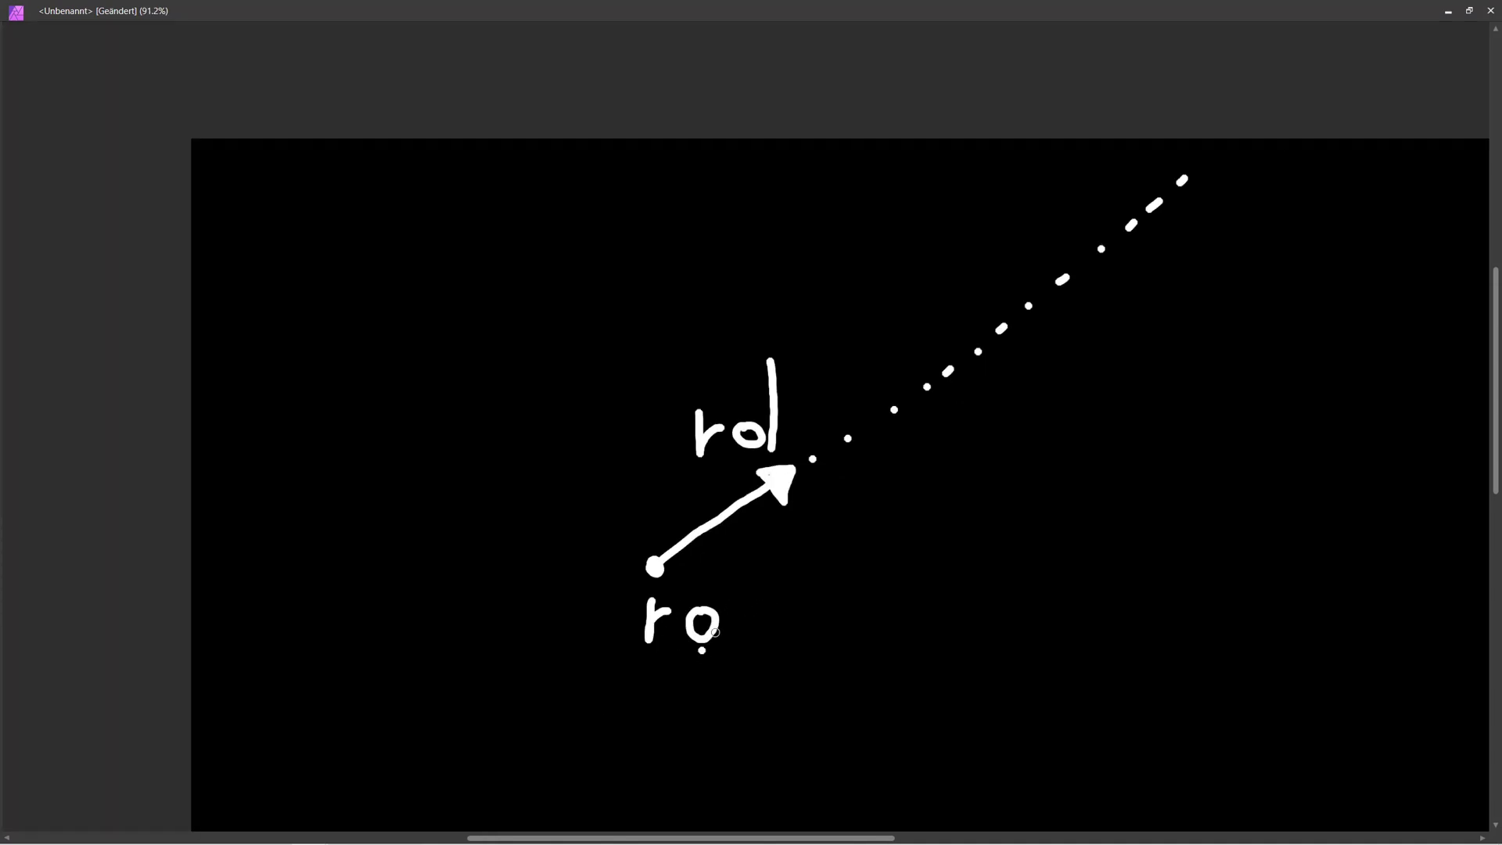
key("ctrl+z")
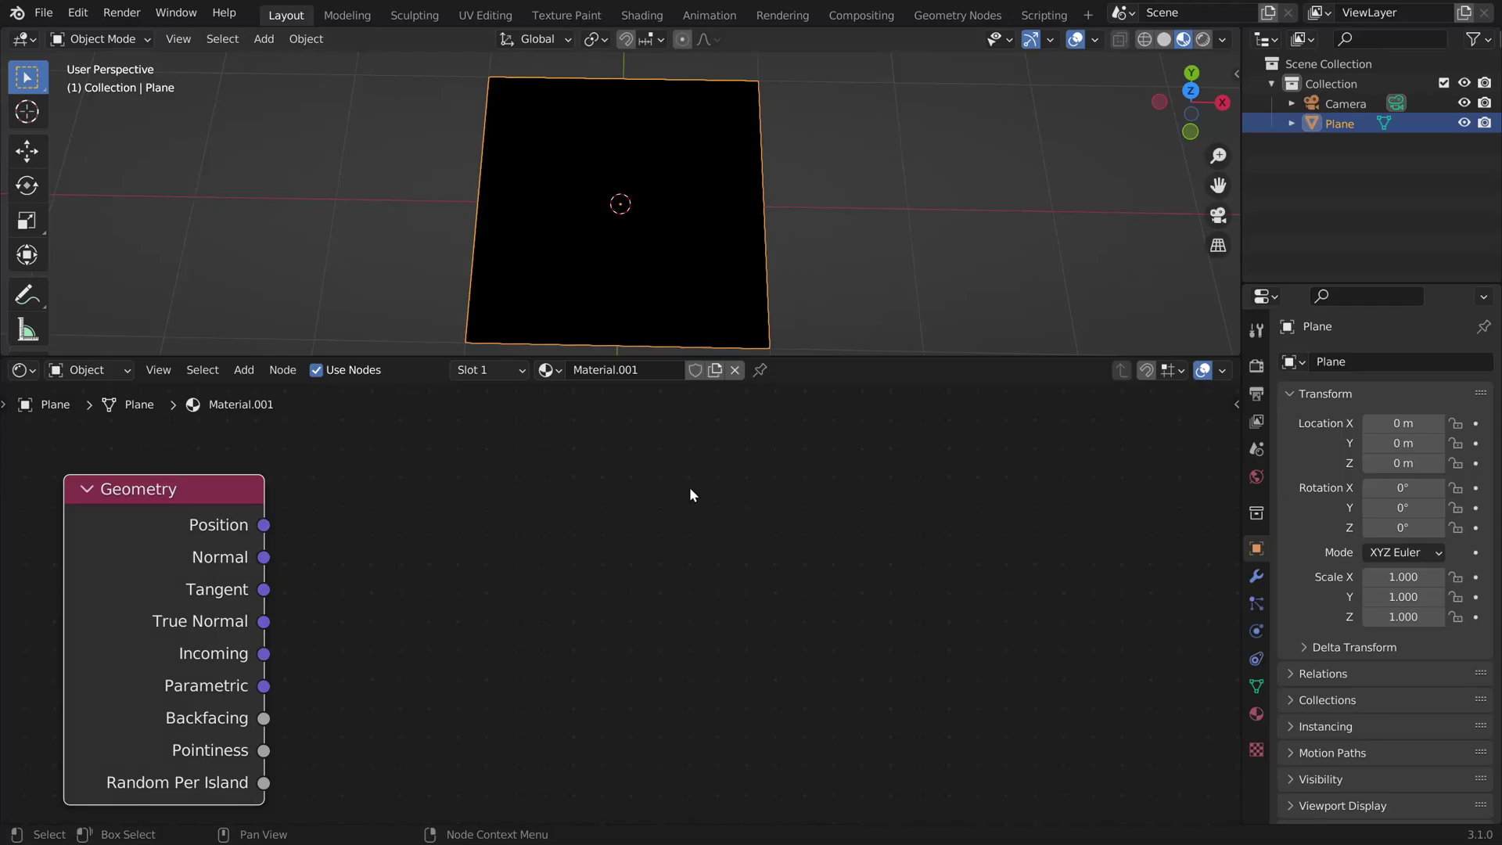
- Switch back to Blender, add a Combine XYZ node and place a duplicate of it directly below
key("shift+a")
left_click(688, 486)
type("xyz")
key("Return")
left_click(710, 483)
key("shift+d")
left_click(704, 666)
scroll(876, 582, "down", 1)
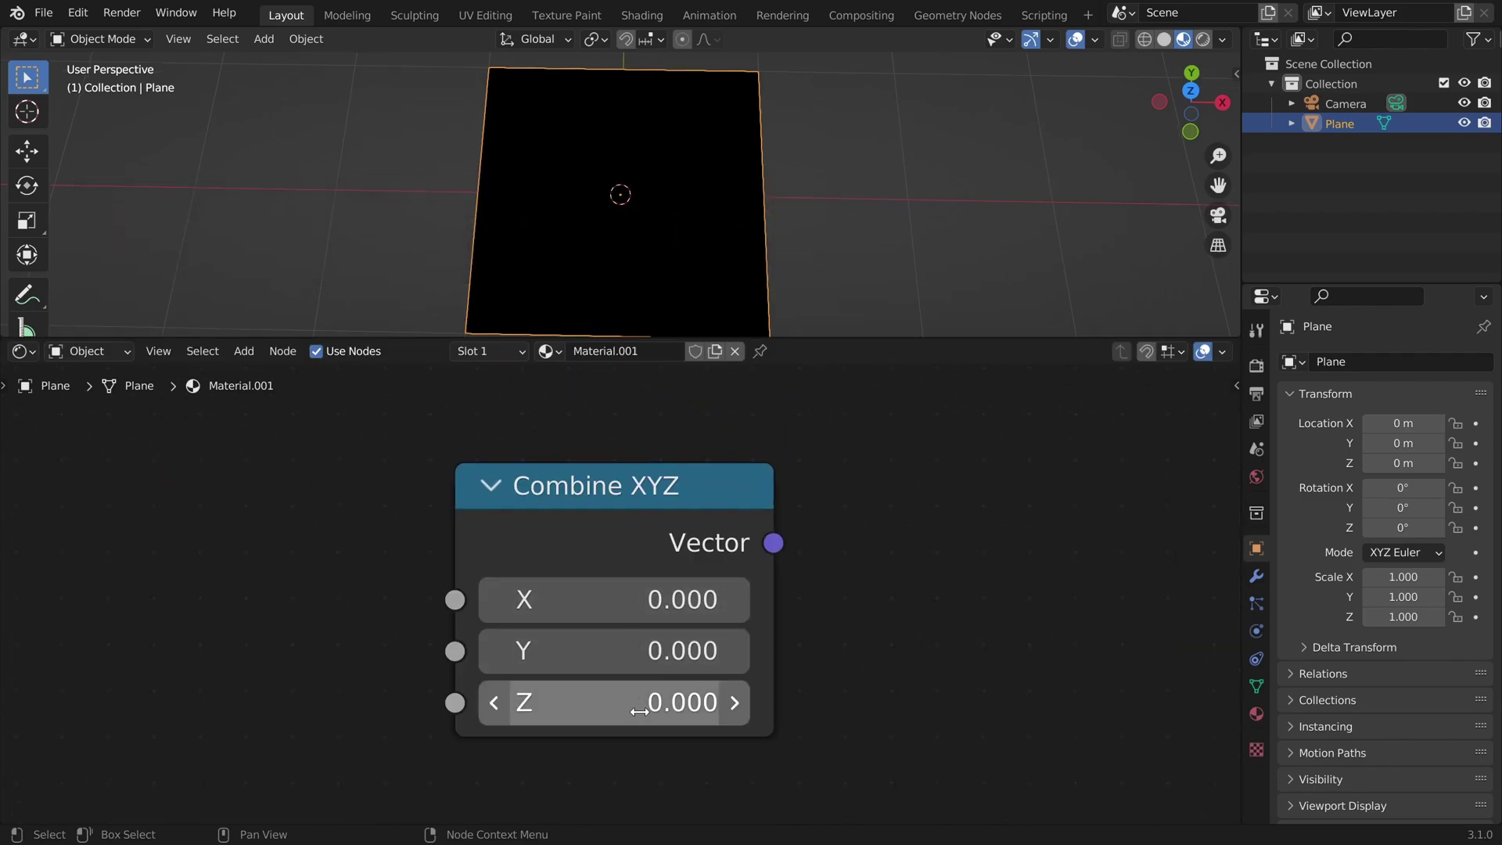
left_click_drag(798, 516, 754, 568)
left_click(819, 555)
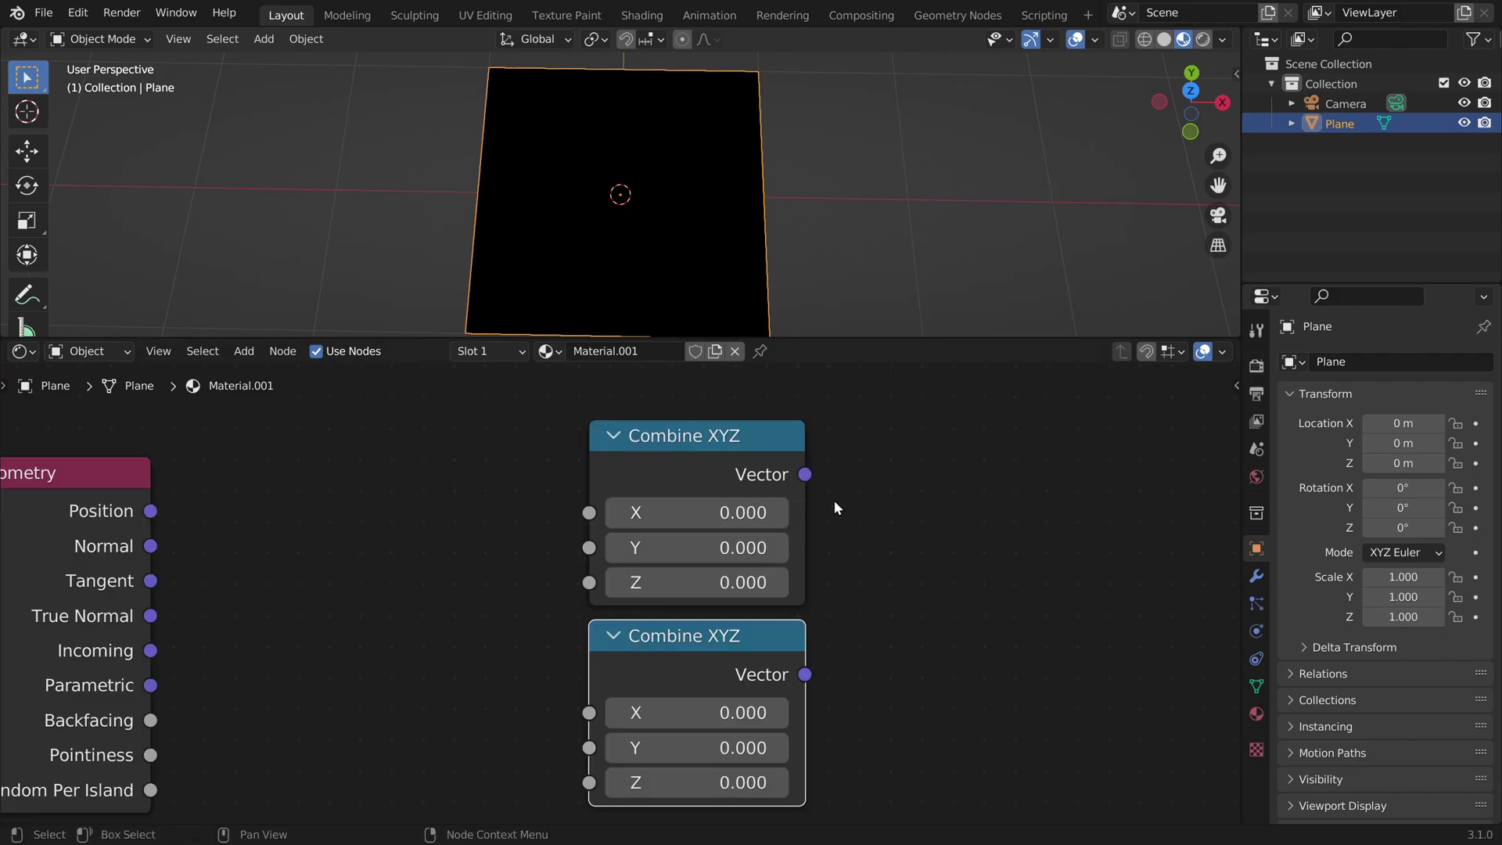
left_click(678, 478)
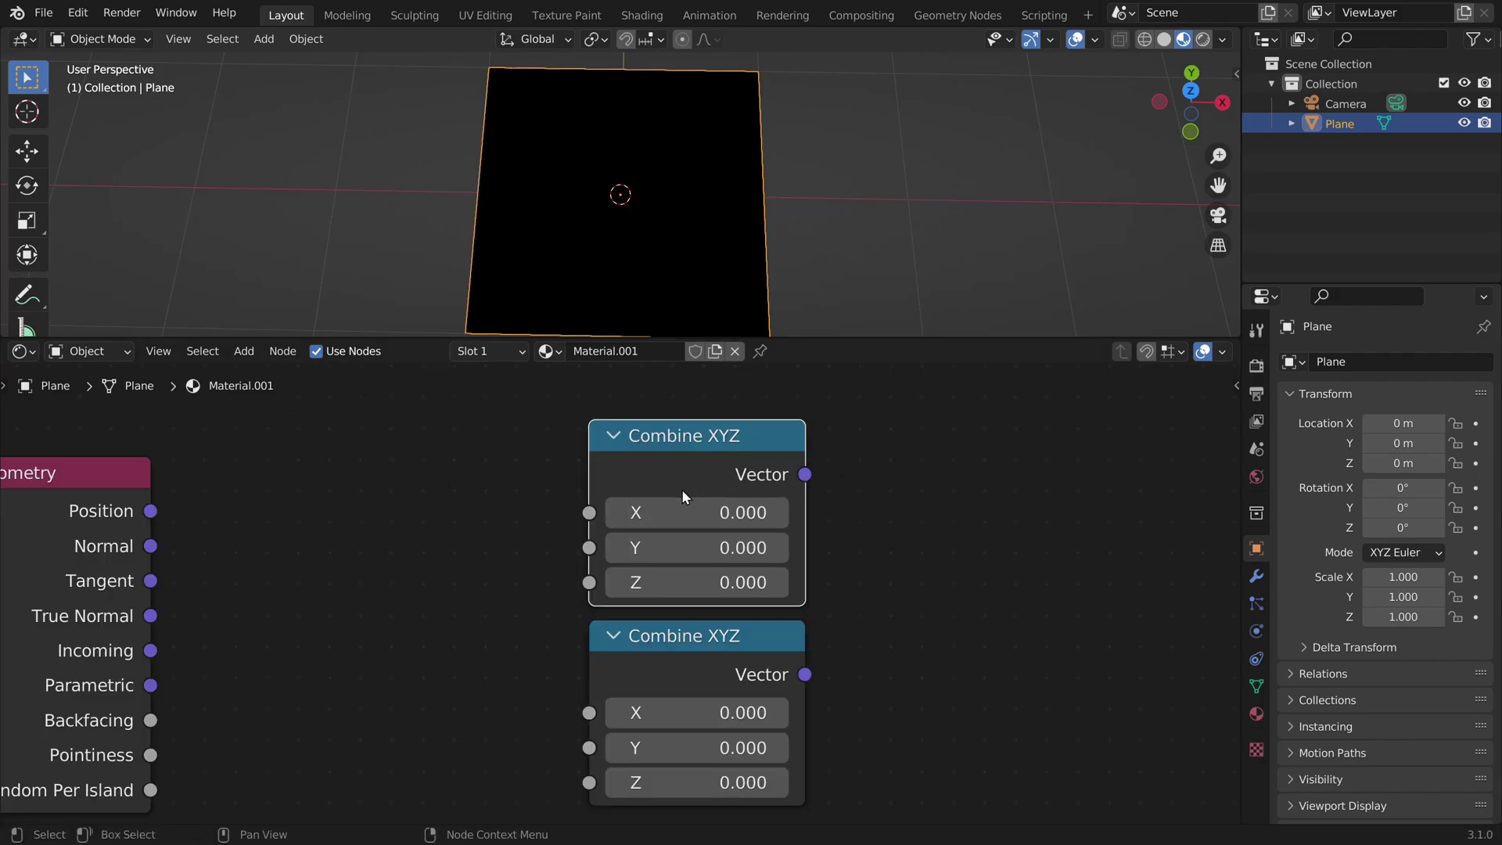
scroll(905, 583, "up", 2)
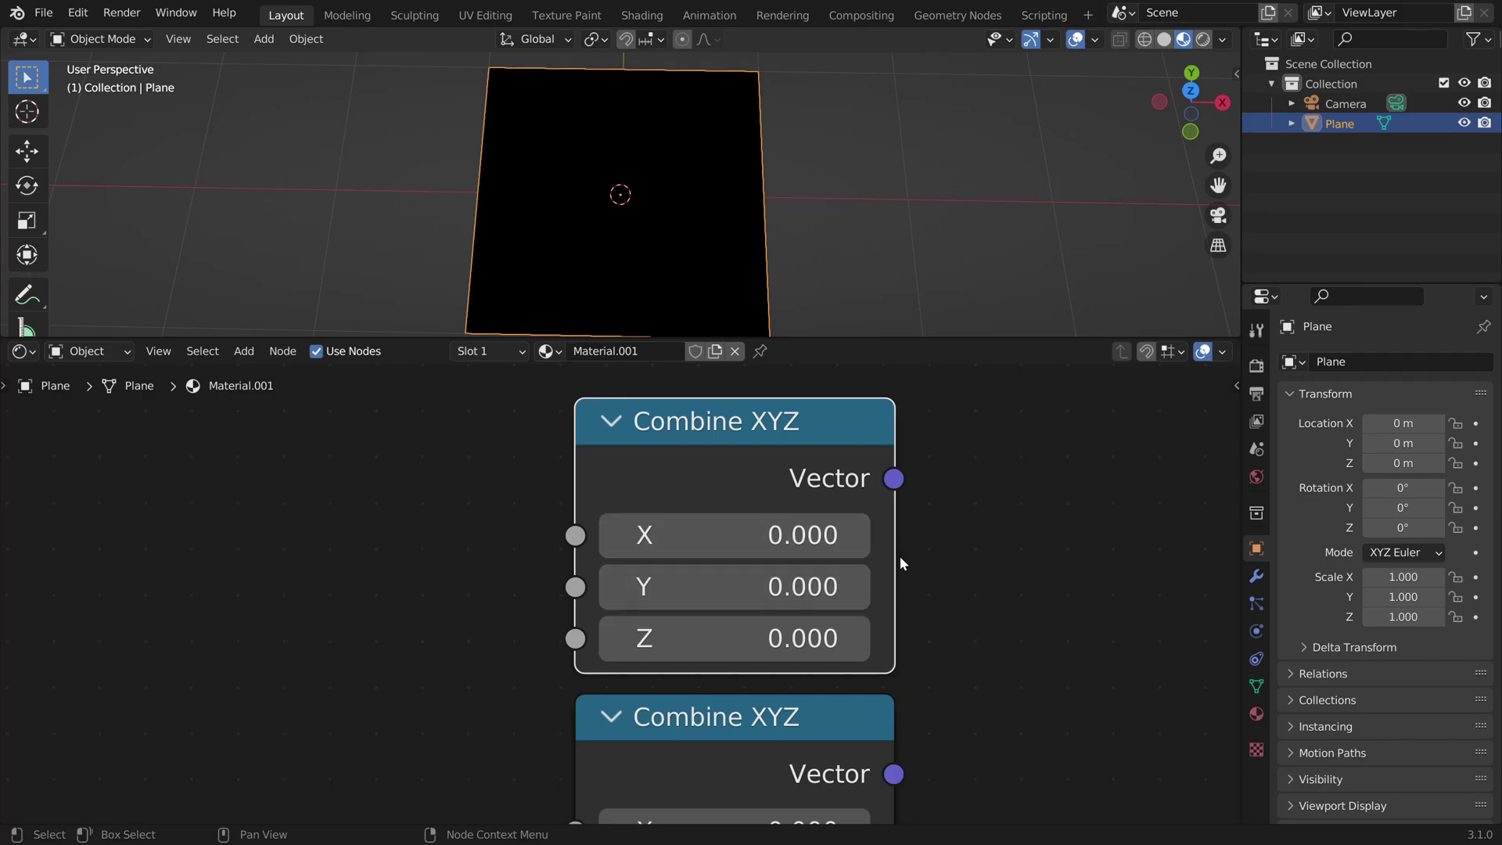
scroll(860, 610, "down", 5)
scroll(750, 640, "up", 4)
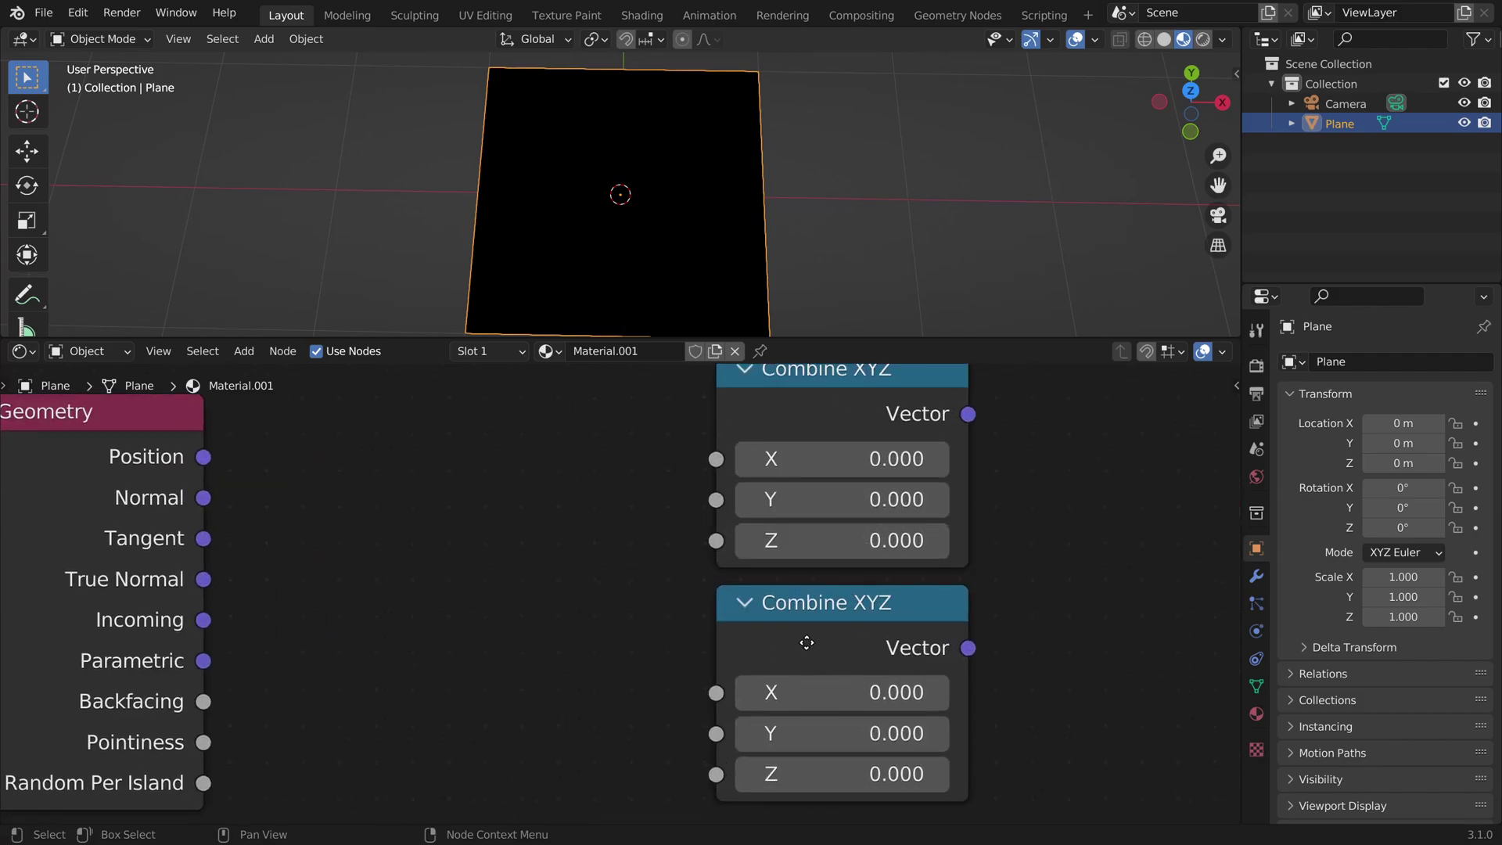
- Switch to Affinity Photo, mark the ray's start with a dot and handwrite the label "ro" below it
middle_click_drag(811, 541, 825, 699)
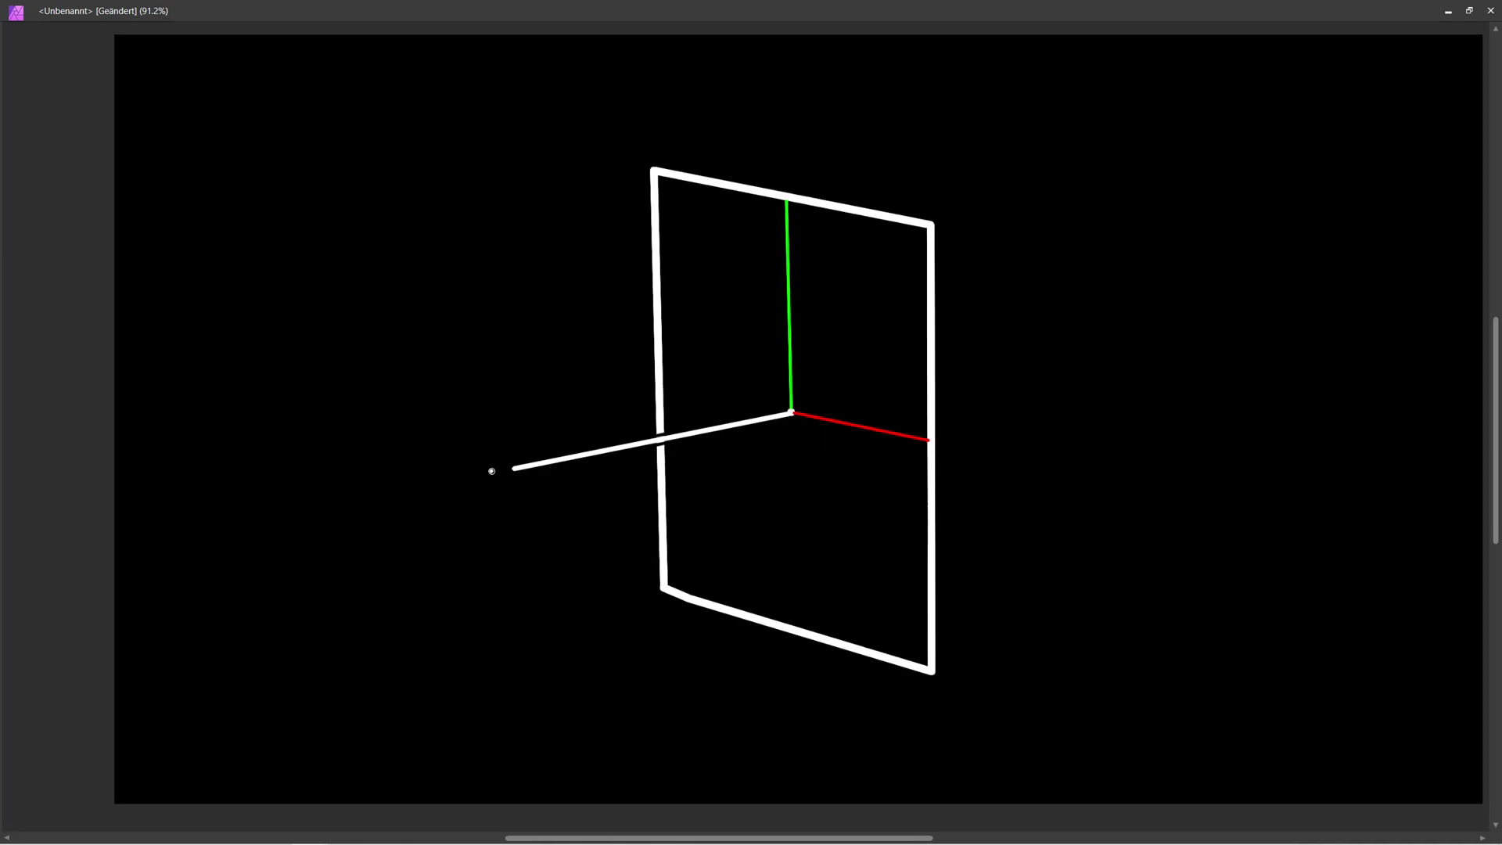
scroll(503, 469, "up", 7)
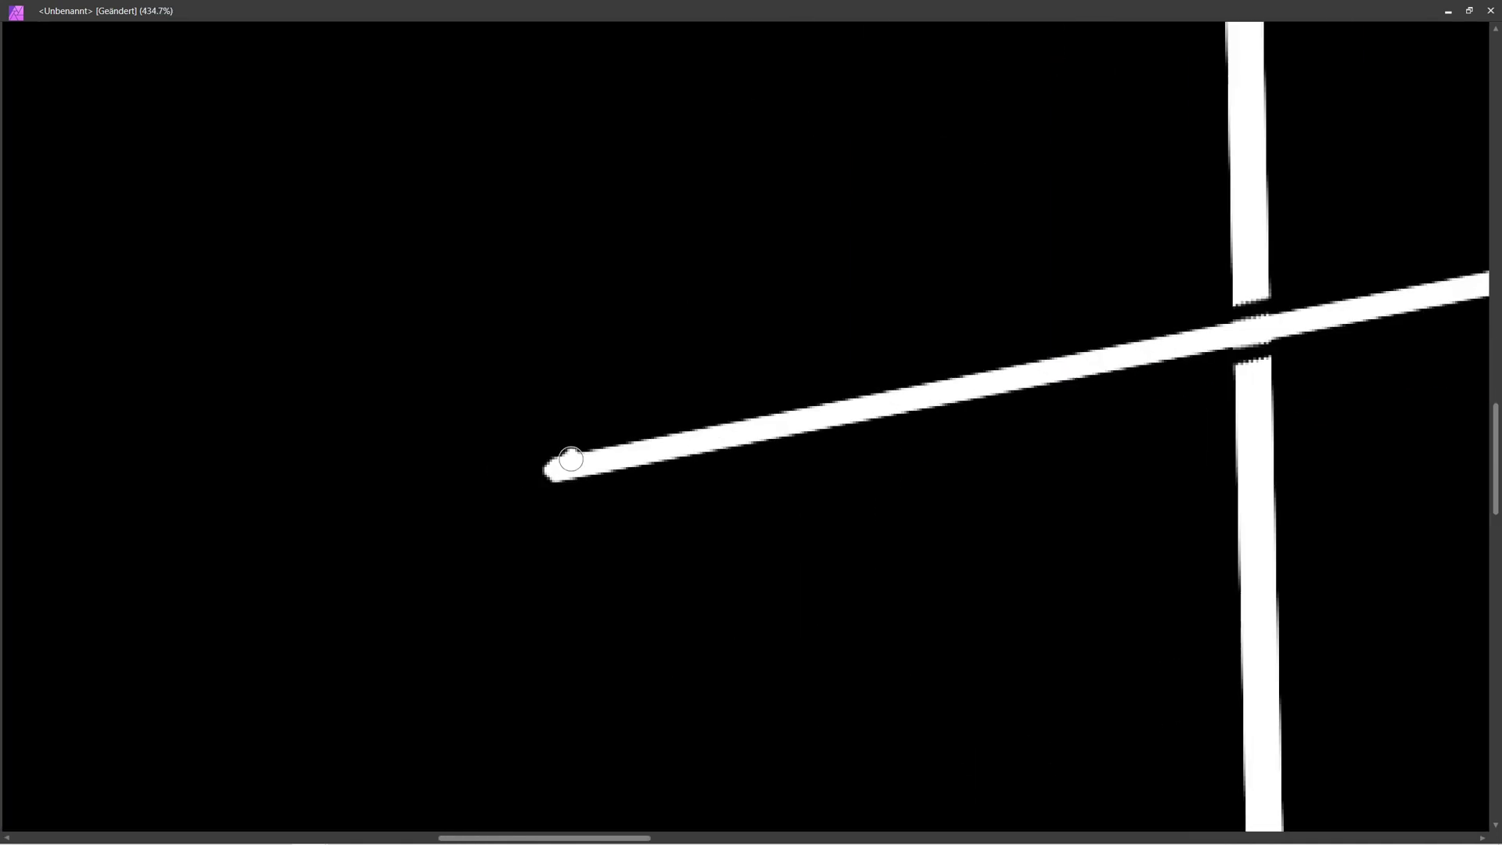
left_click_drag(535, 461, 541, 479)
mouse_move(508, 550)
left_mouse_down()
mouse_move(522, 580)
mouse_move(545, 571)
left_mouse_up()
left_click_drag(641, 559, 666, 613)
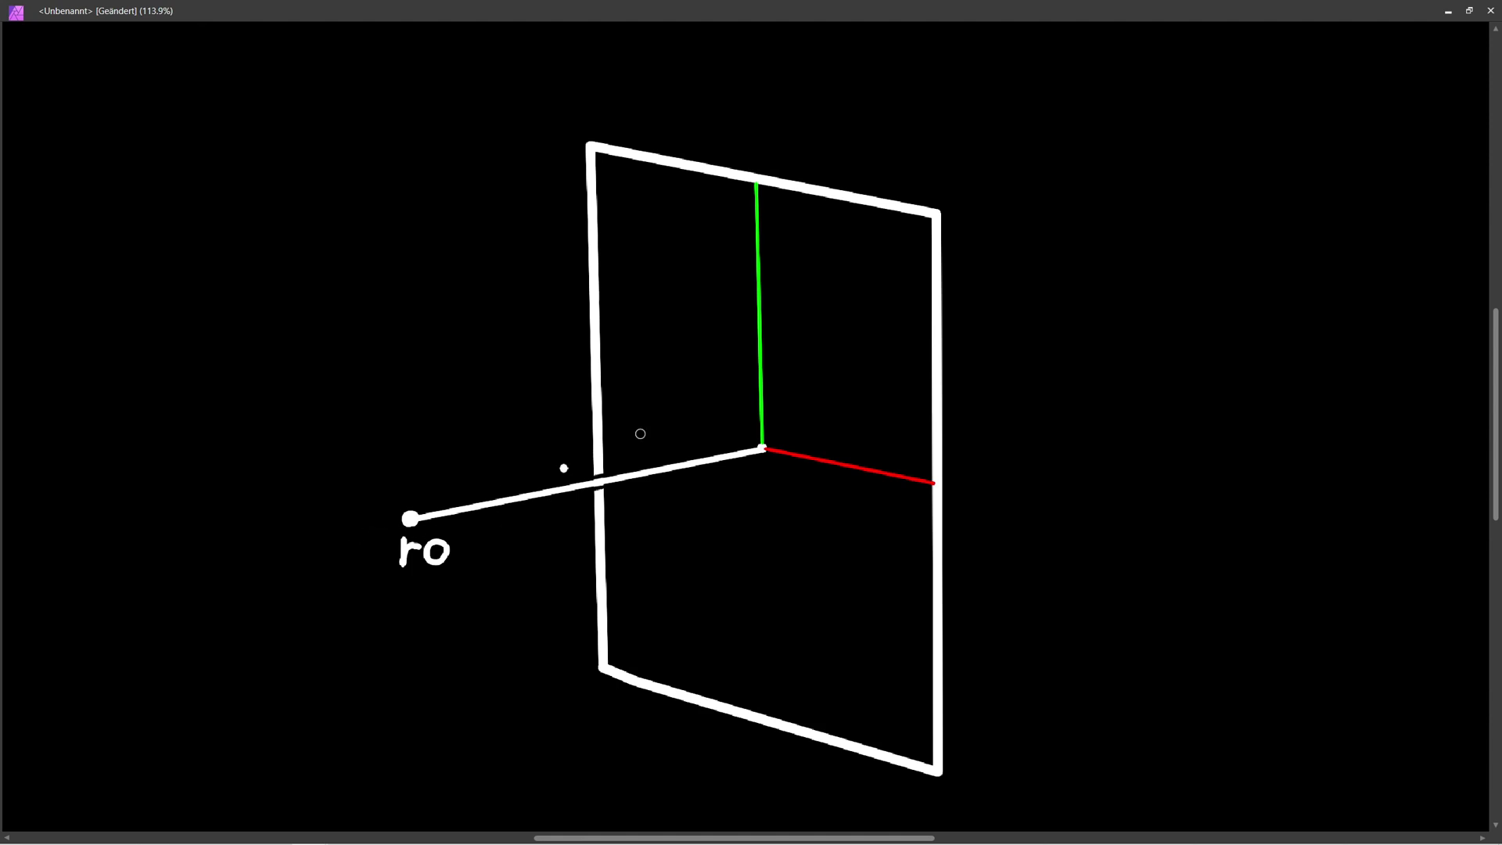
- Sketch a small square in the plane's upper-right quadrant with a thinner brush and draw the yellow "rd" arrow from "ro" to it
scroll(873, 271, "up", 1, "ctrl")
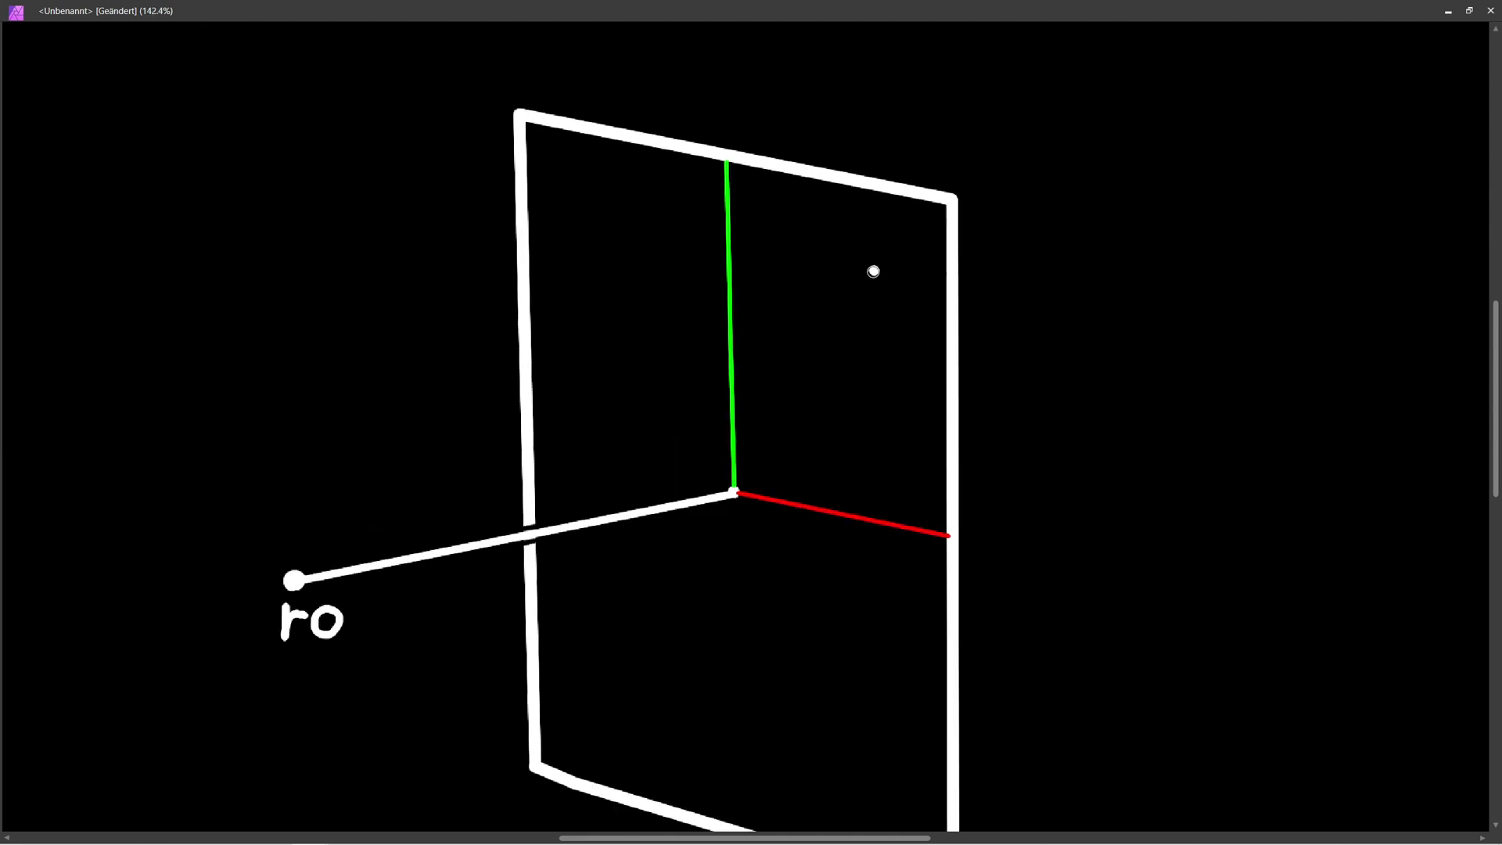
scroll(873, 271, "up", 3, "ctrl")
mouse_move(766, 255)
left_mouse_down()
mouse_move(764, 333)
mouse_move(749, 311)
left_mouse_up()
key("ctrl+z")
key("bracketleft")
key("bracketleft")
key("bracketleft")
key("bracketleft")
left_click_drag(751, 237, 798, 255)
left_click_drag(755, 317, 803, 325)
left_click_drag(803, 273, 806, 325)
scroll(805, 325, "down", 2, "ctrl")
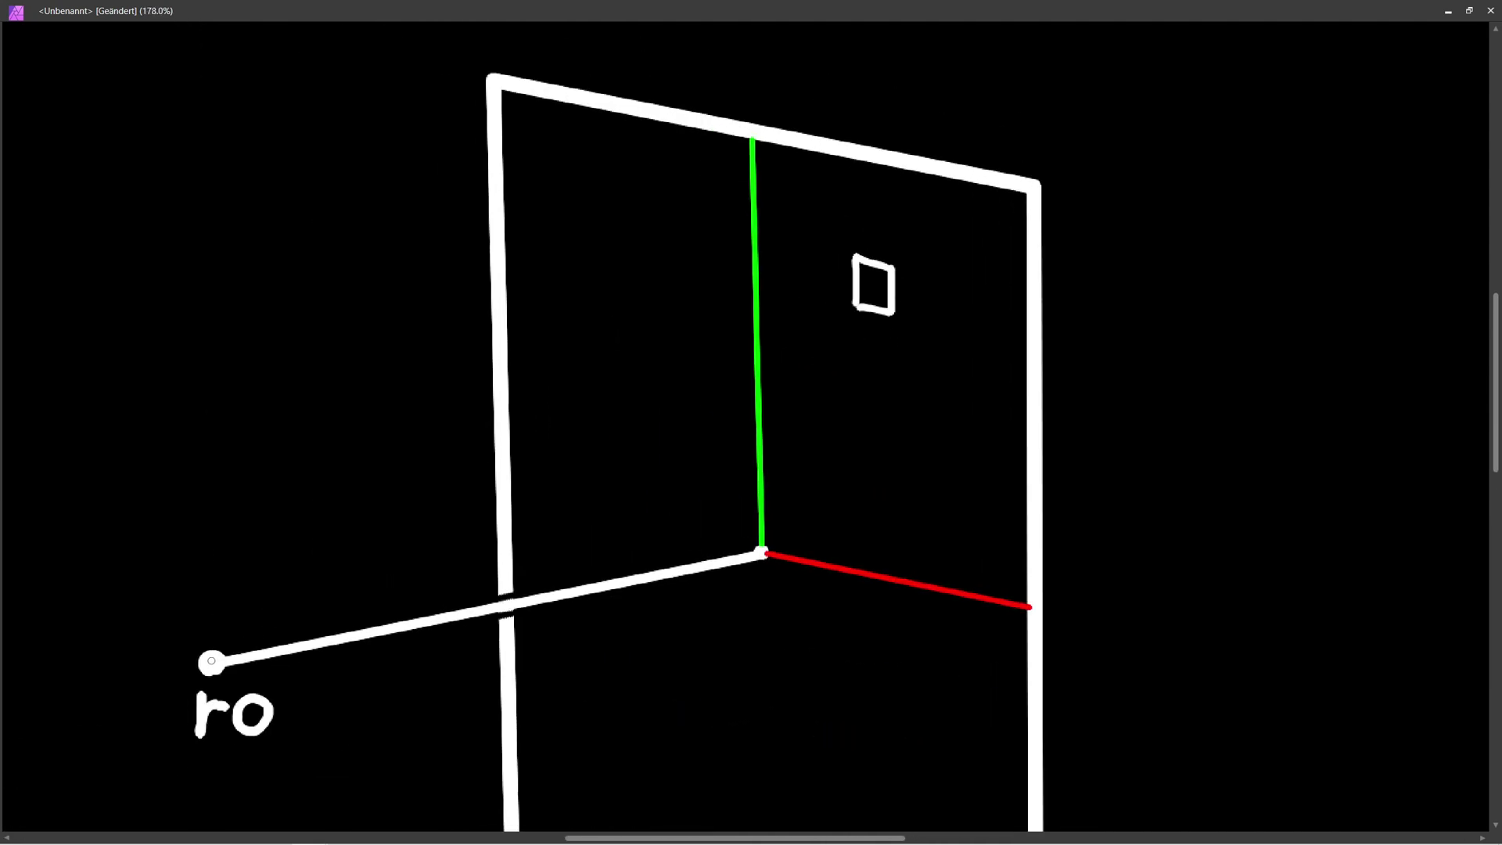
left_click_drag(211, 661, 868, 287)
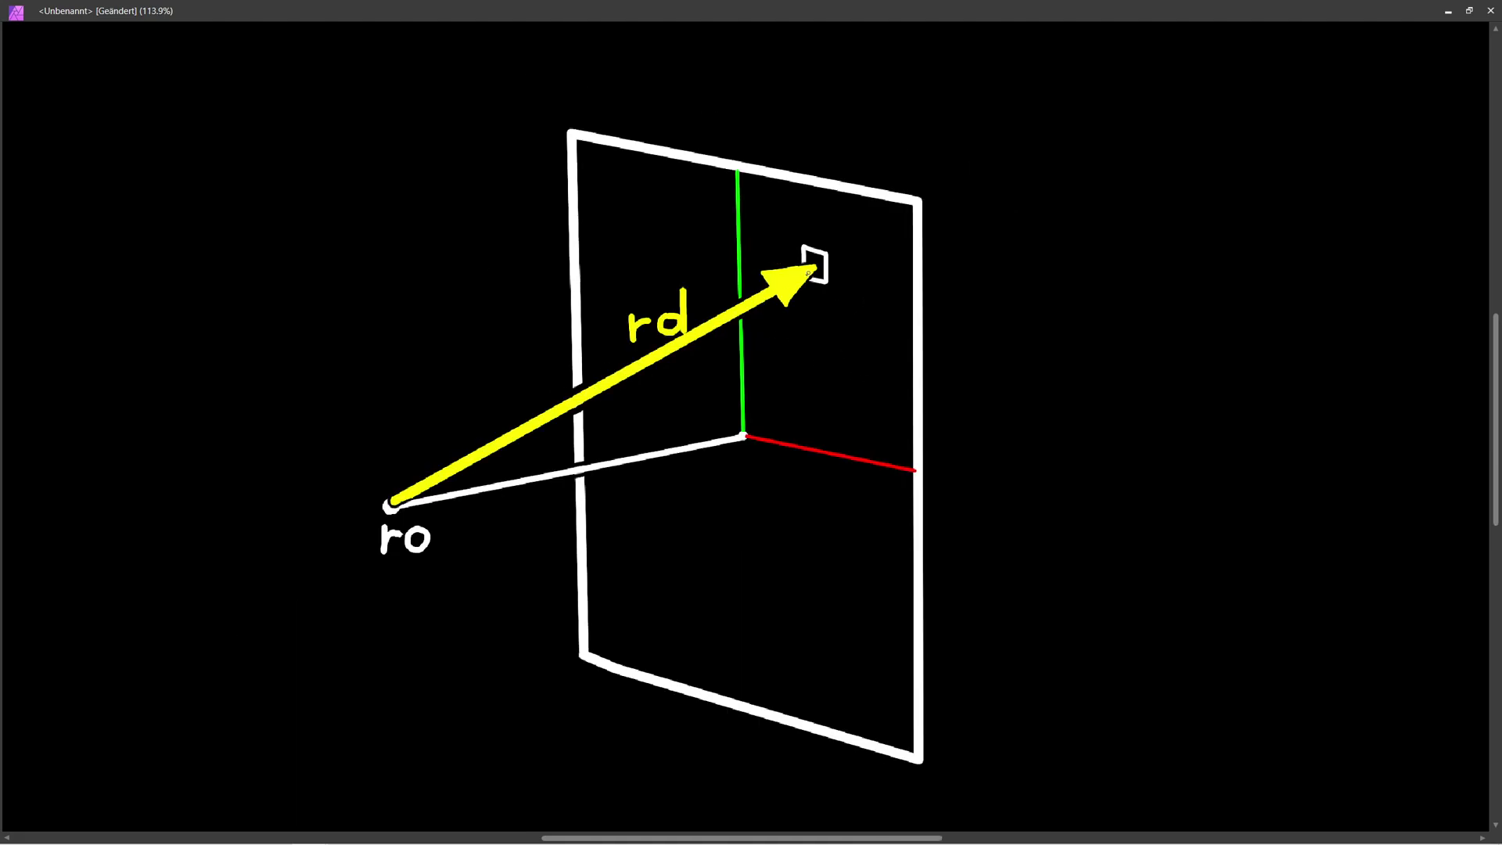
- Draw a red line from the green axis to the small square and a green line from the square down to the red axis
scroll(737, 273, "up", 1, "ctrl")
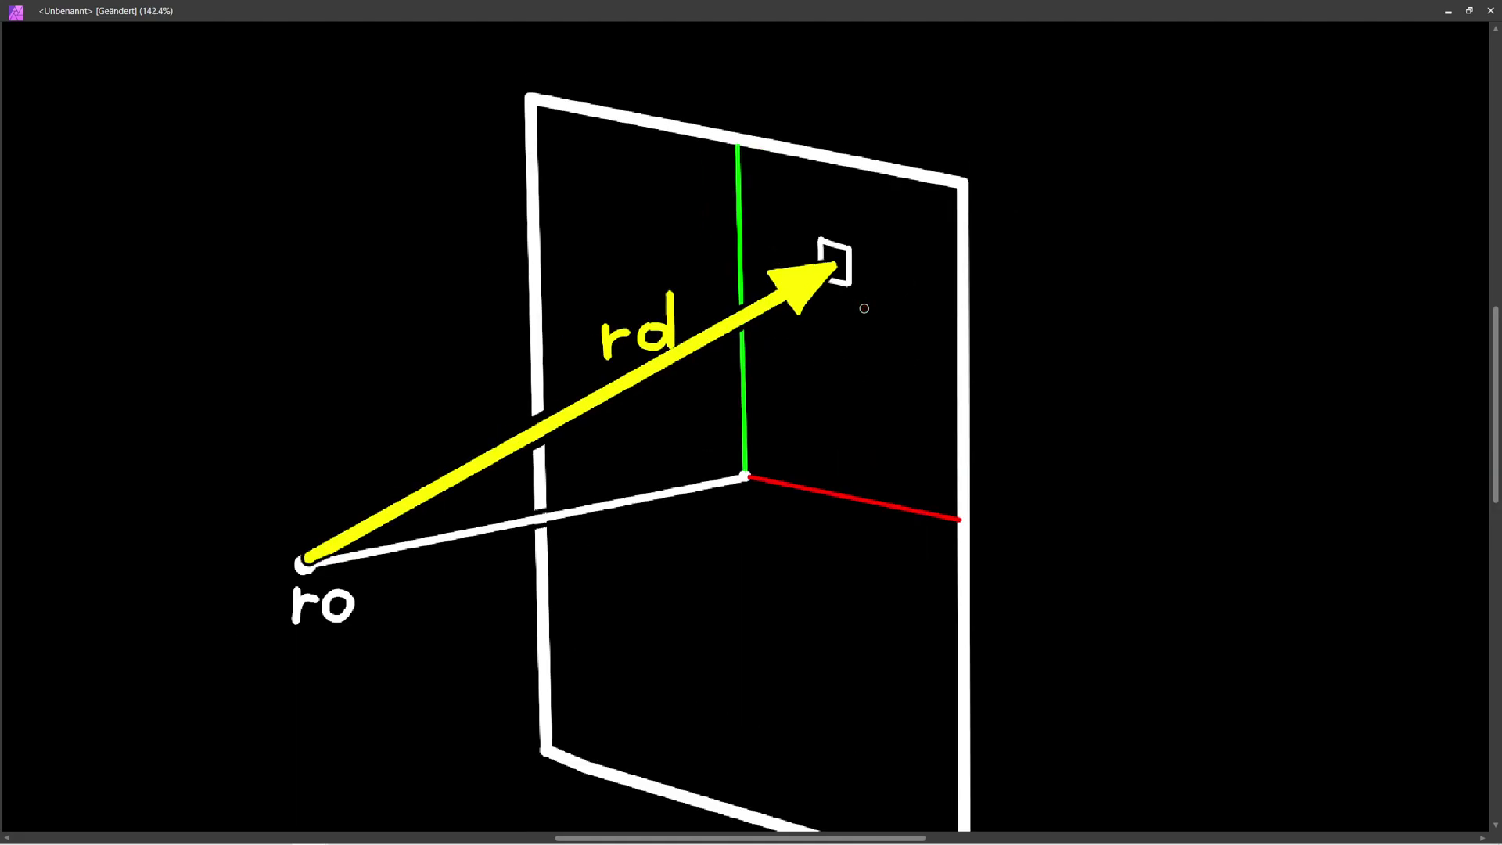
scroll(824, 235, "up", 5, "ctrl")
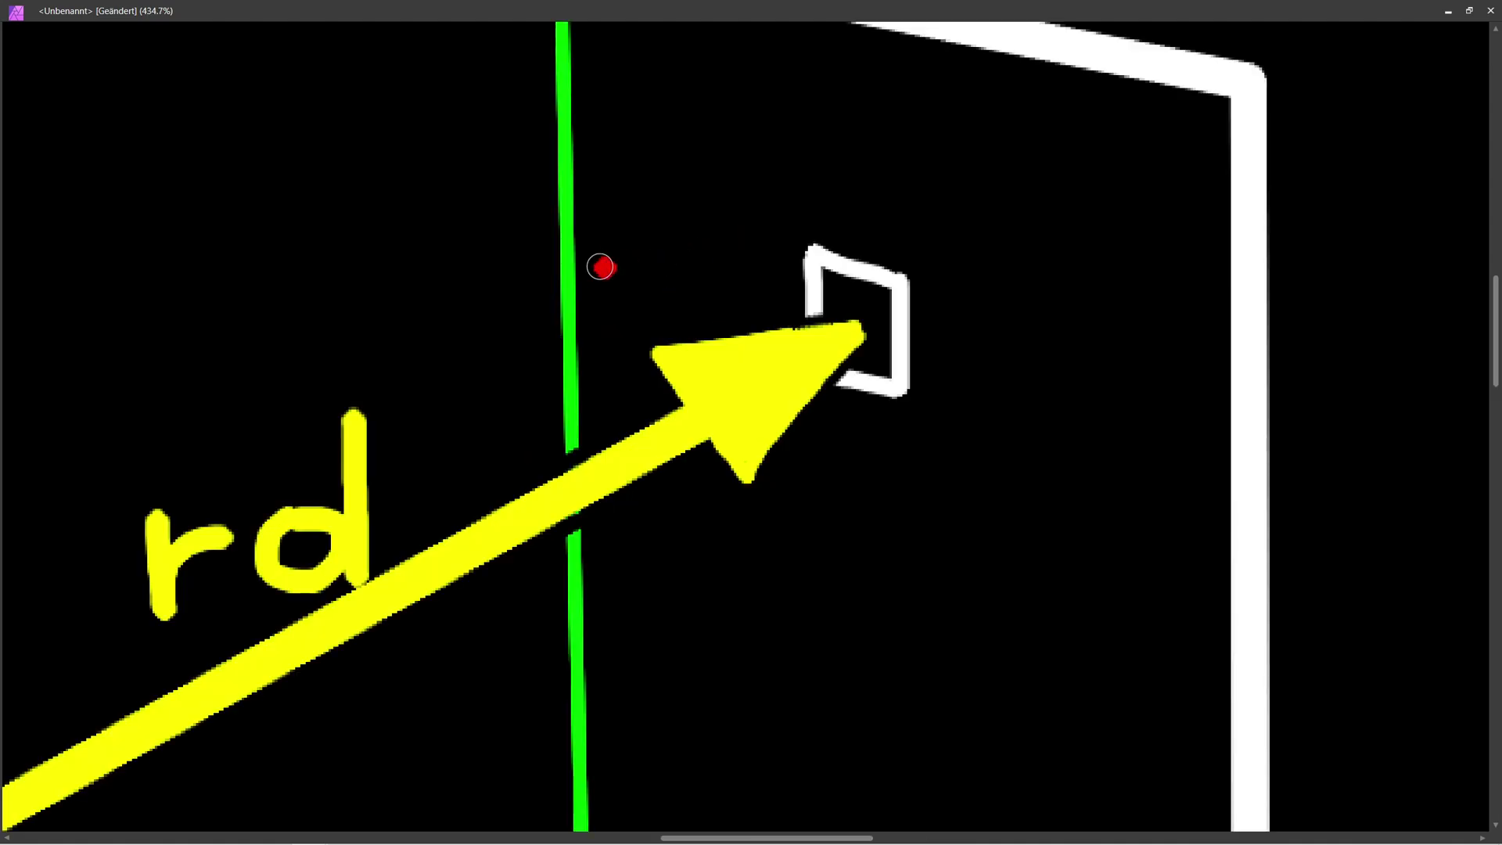
left_click_drag(569, 255, 797, 307)
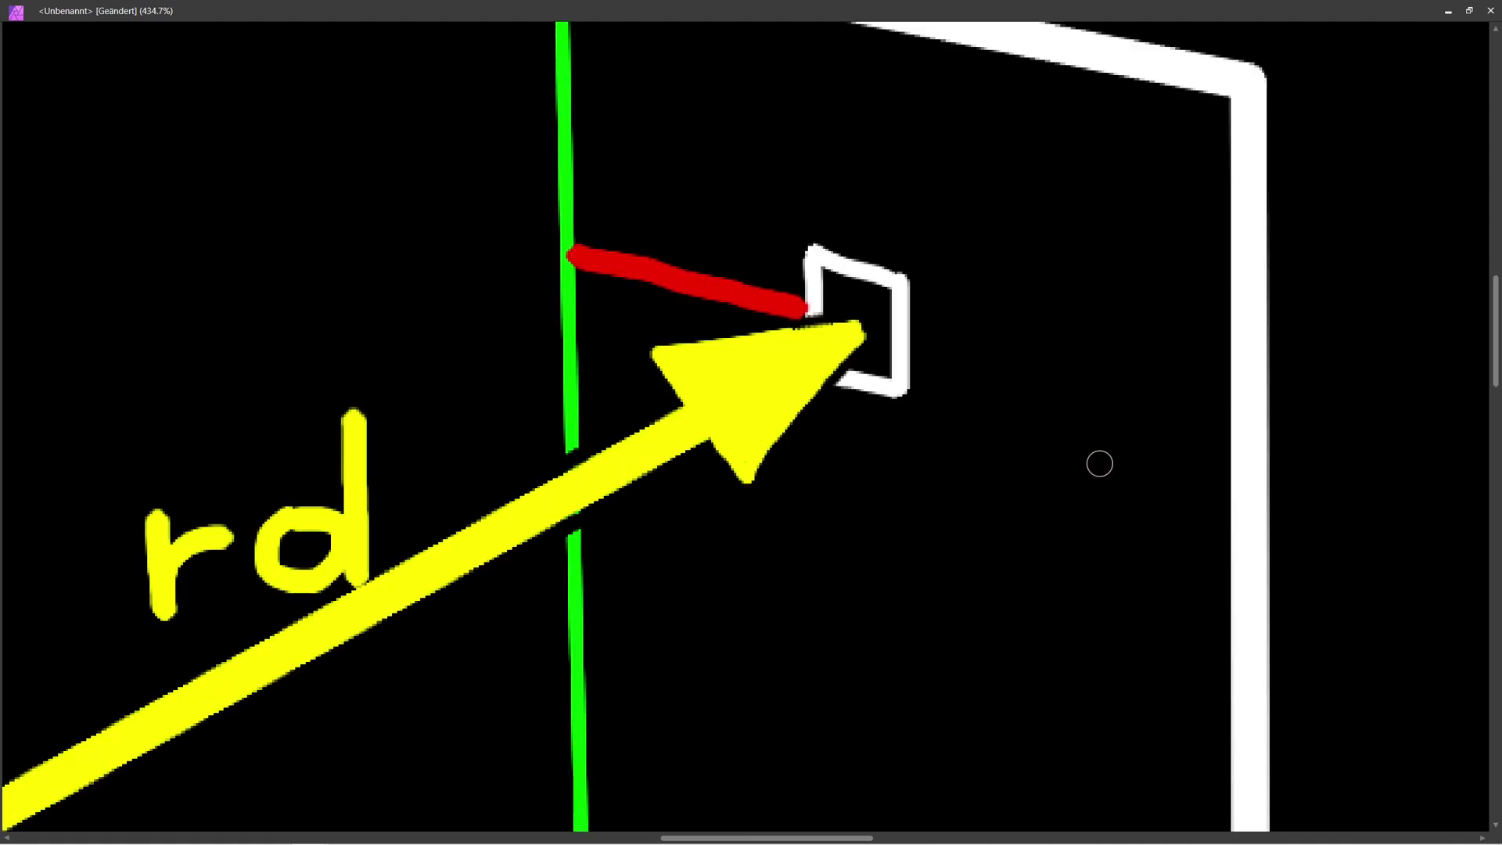
scroll(962, 392, "down", 2, "ctrl")
middle_click_drag(961, 392, 911, 316)
left_click(646, 514, "alt")
left_click(822, 284)
left_click(836, 683, "shift")
scroll(958, 490, "down", 4, "ctrl")
- Handwrite "x" above the short red line and "y" beside the green one, and add a mark below the line to the plane's center
scroll(924, 487, "up", 6, "ctrl")
scroll(924, 487, "up", 1, "ctrl")
left_click_drag(921, 449, 955, 493)
left_click_drag(989, 446, 939, 539)
scroll(993, 657, "down", 4, "ctrl")
scroll(855, 313, "up", 4, "ctrl")
mouse_move(814, 389)
left_mouse_down()
mouse_move(865, 445)
mouse_move(813, 435)
left_mouse_up()
scroll(894, 399, "down", 8, "ctrl")
scroll(933, 402, "up", 3, "ctrl")
scroll(950, 460, "down", 1)
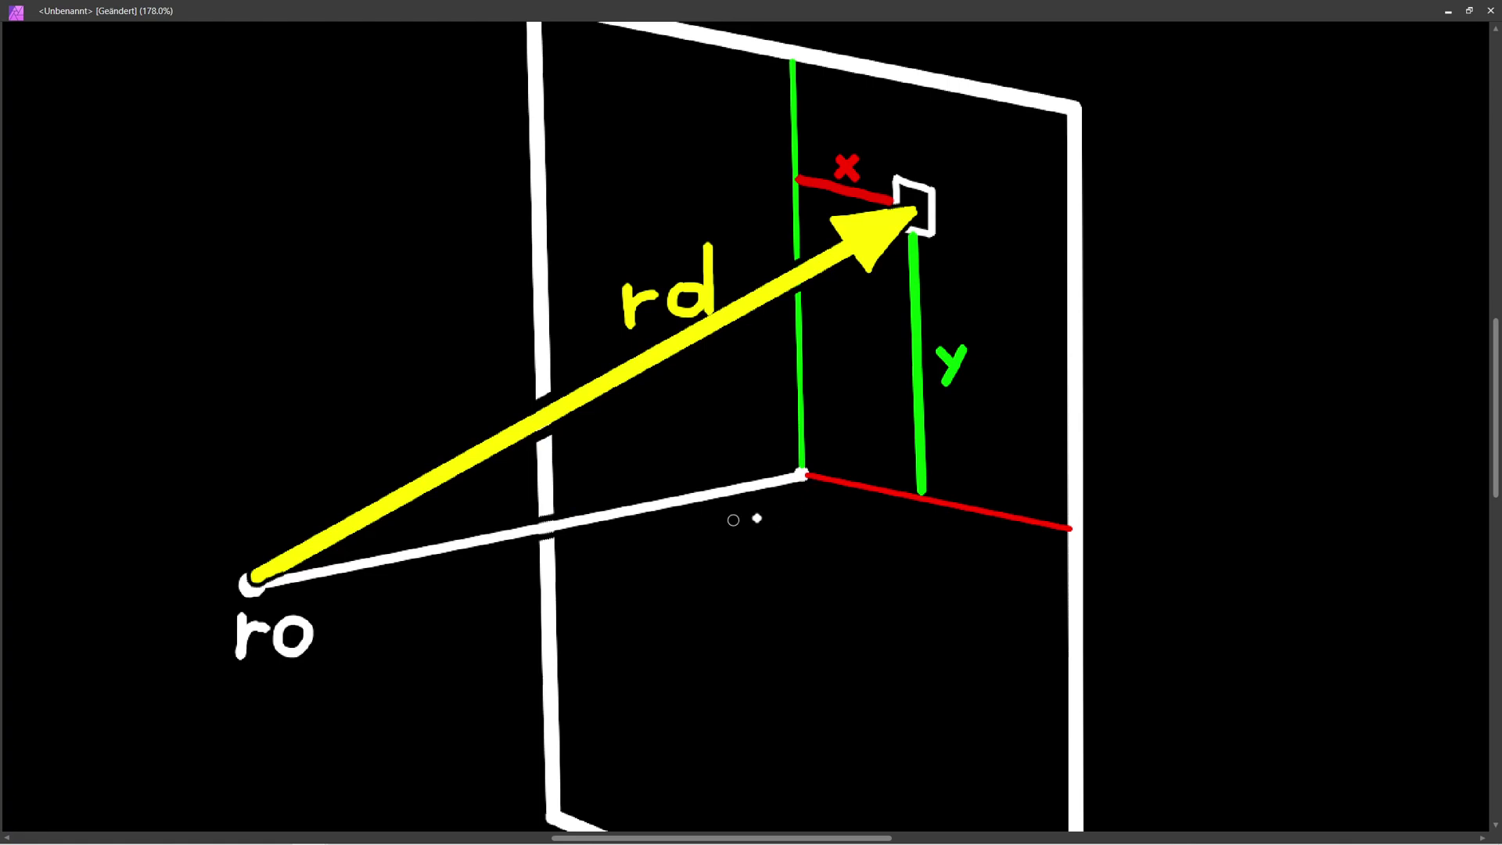
mouse_move(627, 539)
left_mouse_down()
mouse_move(656, 522)
mouse_move(654, 599)
left_mouse_up()
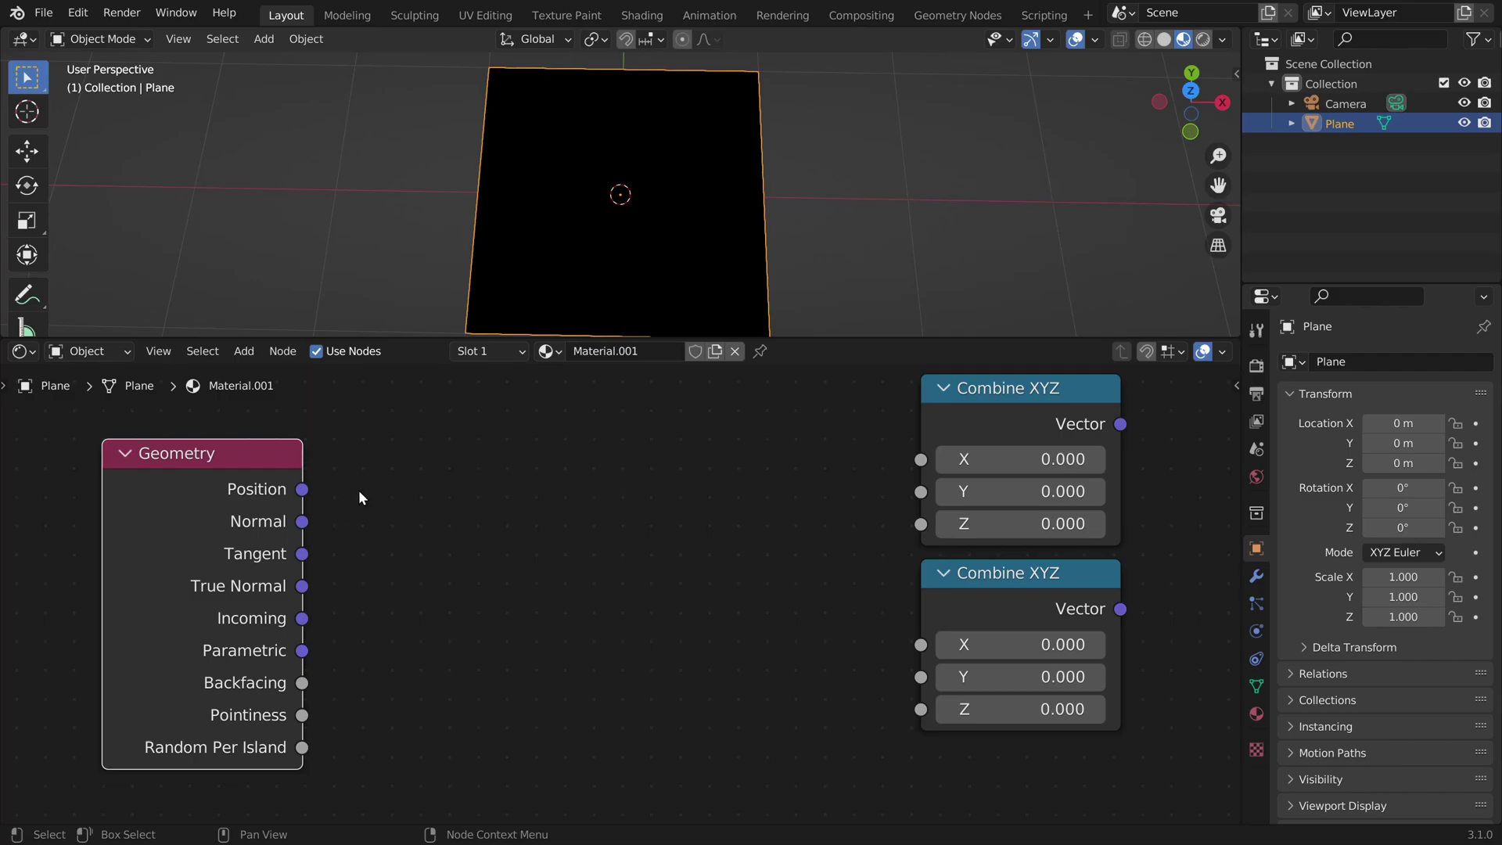
- Switch back to Blender, add a Separate XYZ node and connect the Geometry node's Position output to its Vector input
key("shift+a")
type("sxyz")
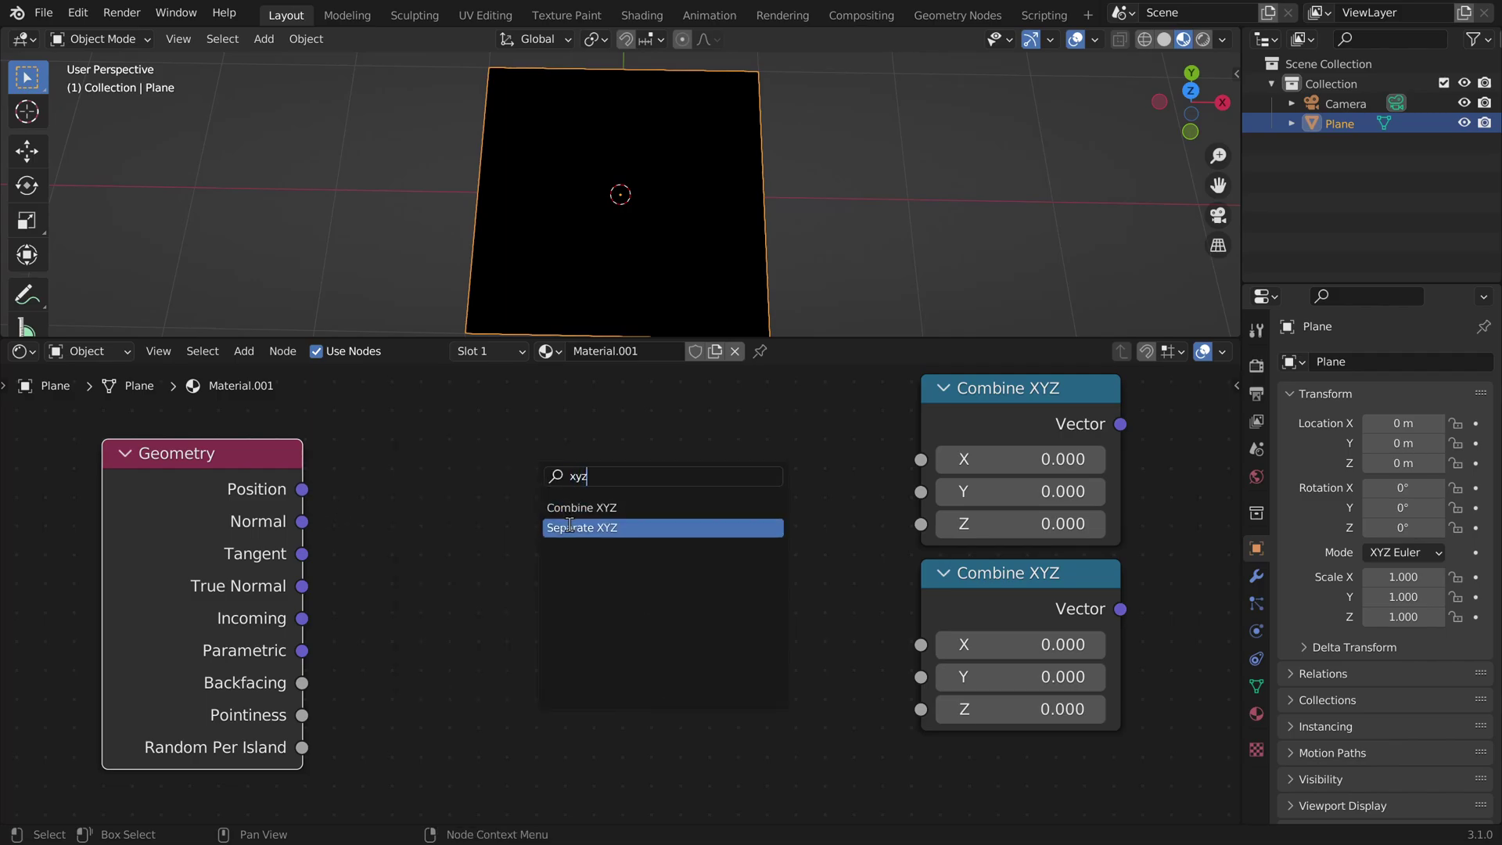
left_click(574, 528)
left_click(435, 498)
left_click_drag(302, 489, 425, 607)
- Connect the X and Y outputs of Separate XYZ to the X and Y inputs of the lower Combine XYZ node
middle_click_drag(291, 506, 476, 543)
scroll(476, 543, "up", 5)
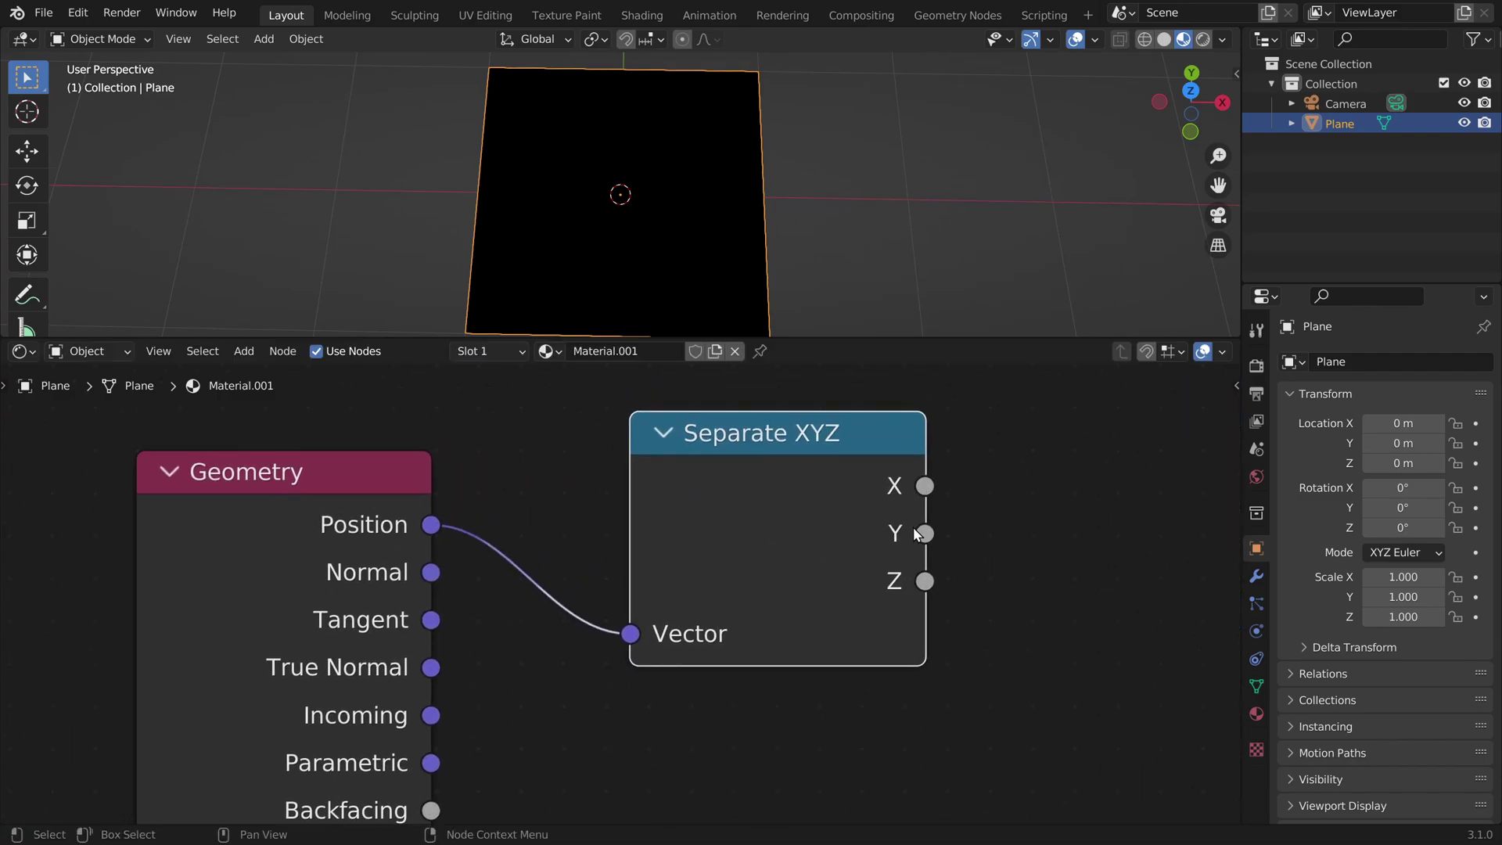
left_click_drag(379, 478, 642, 646)
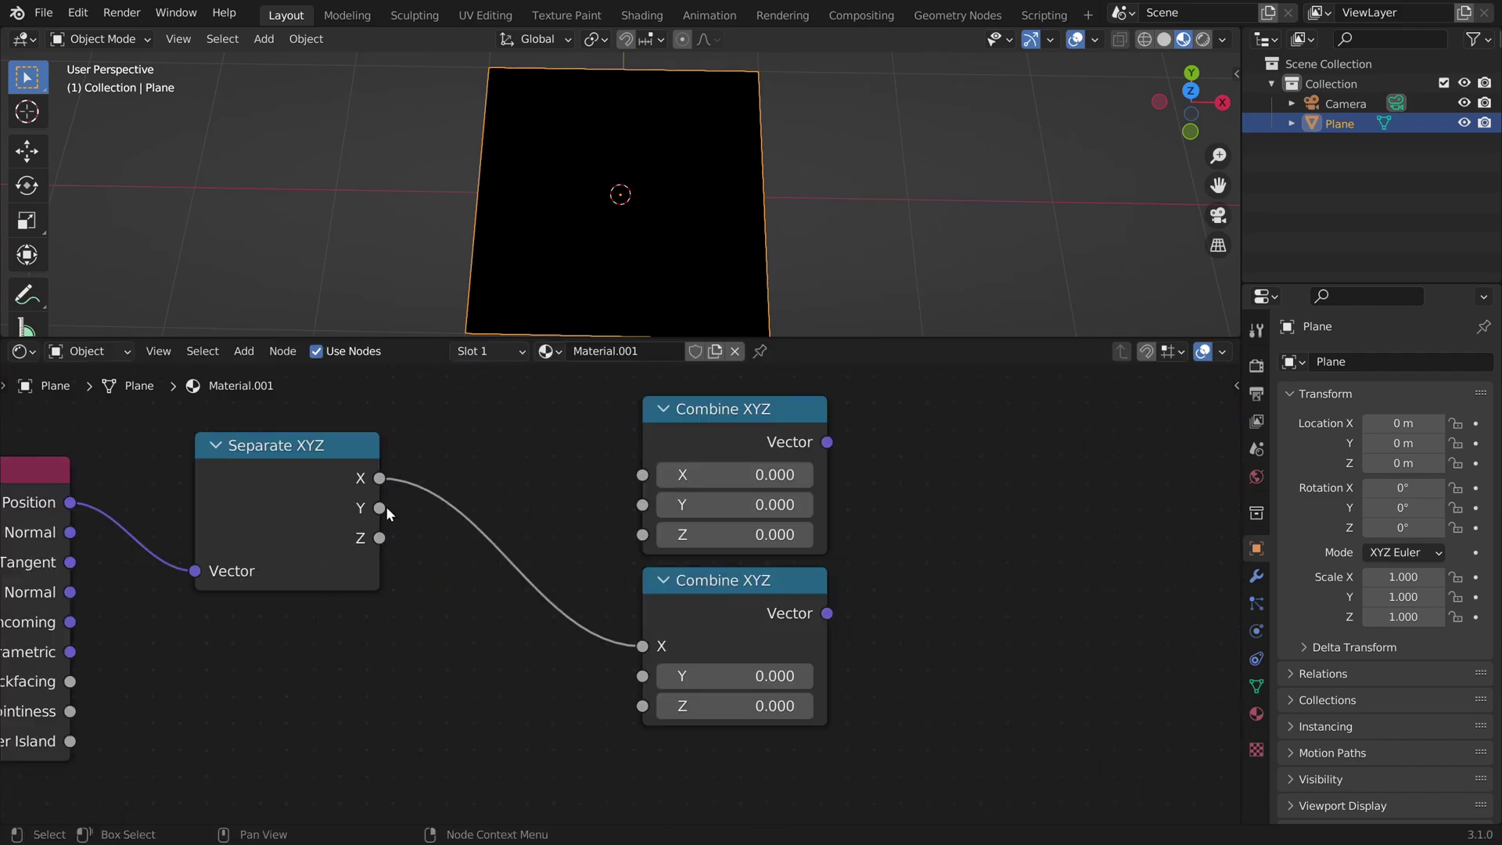
left_click_drag(319, 464, 642, 676)
middle_click_drag(543, 614, 627, 543)
scroll(827, 696, "up", 4)
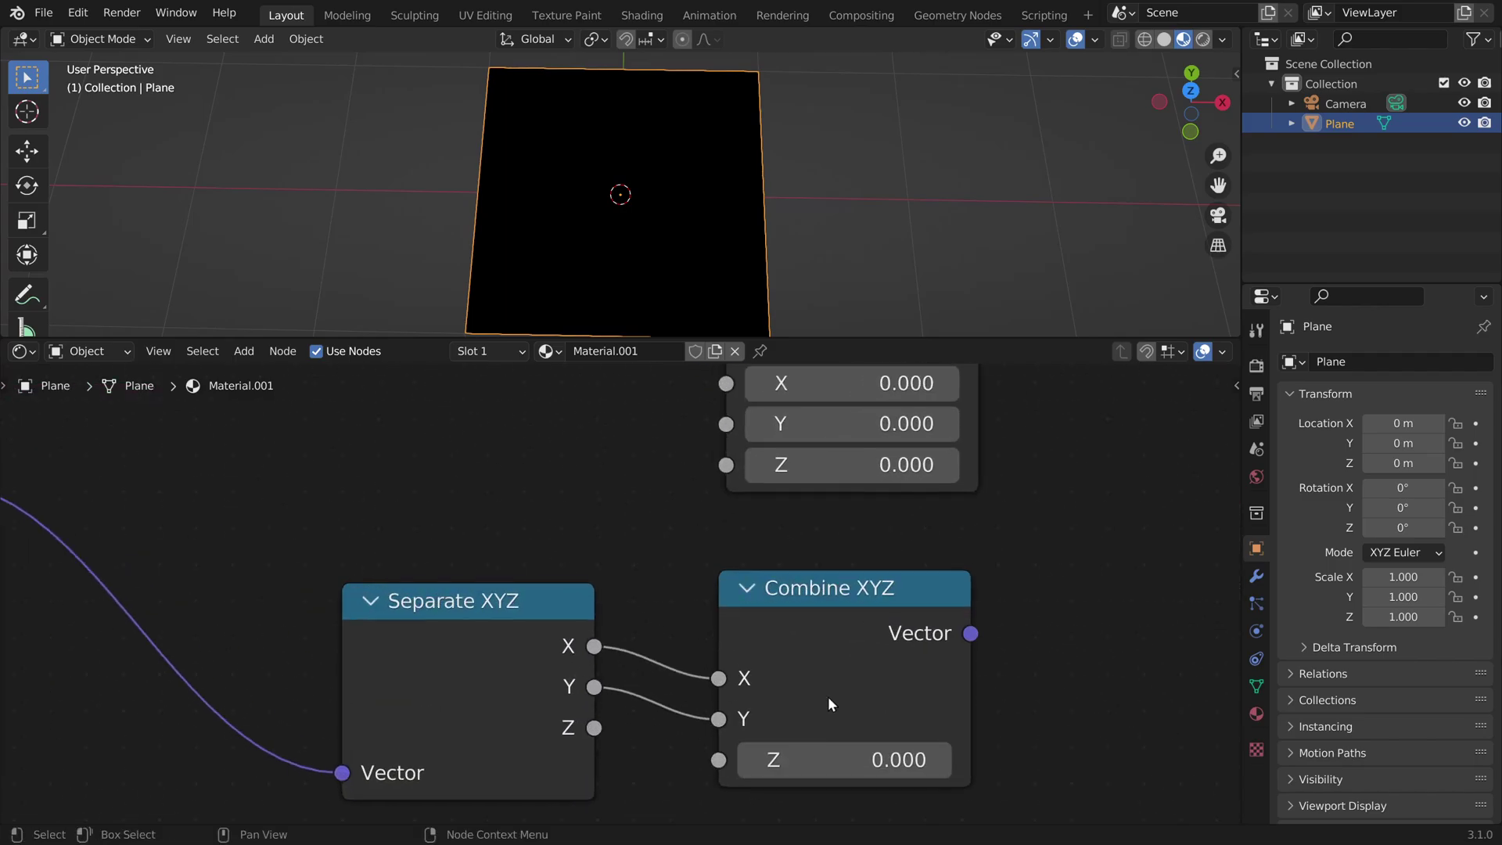
- Set the Z value of the lower Combine XYZ node to 1
middle_click_drag(848, 626, 645, 501)
scroll(640, 593, "up", 3)
left_click(648, 648)
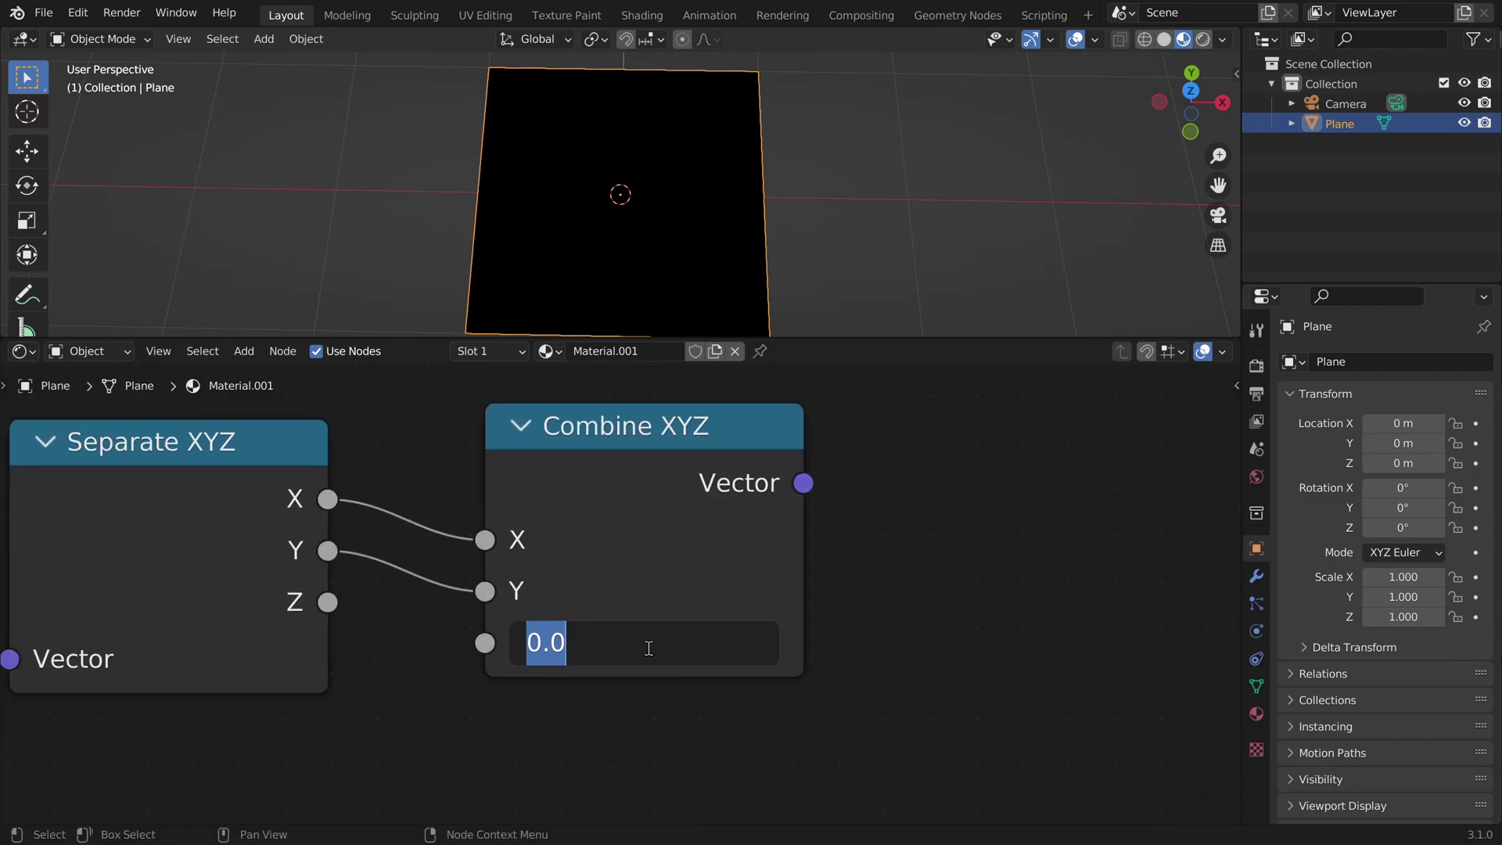
type("1")
key("Return")
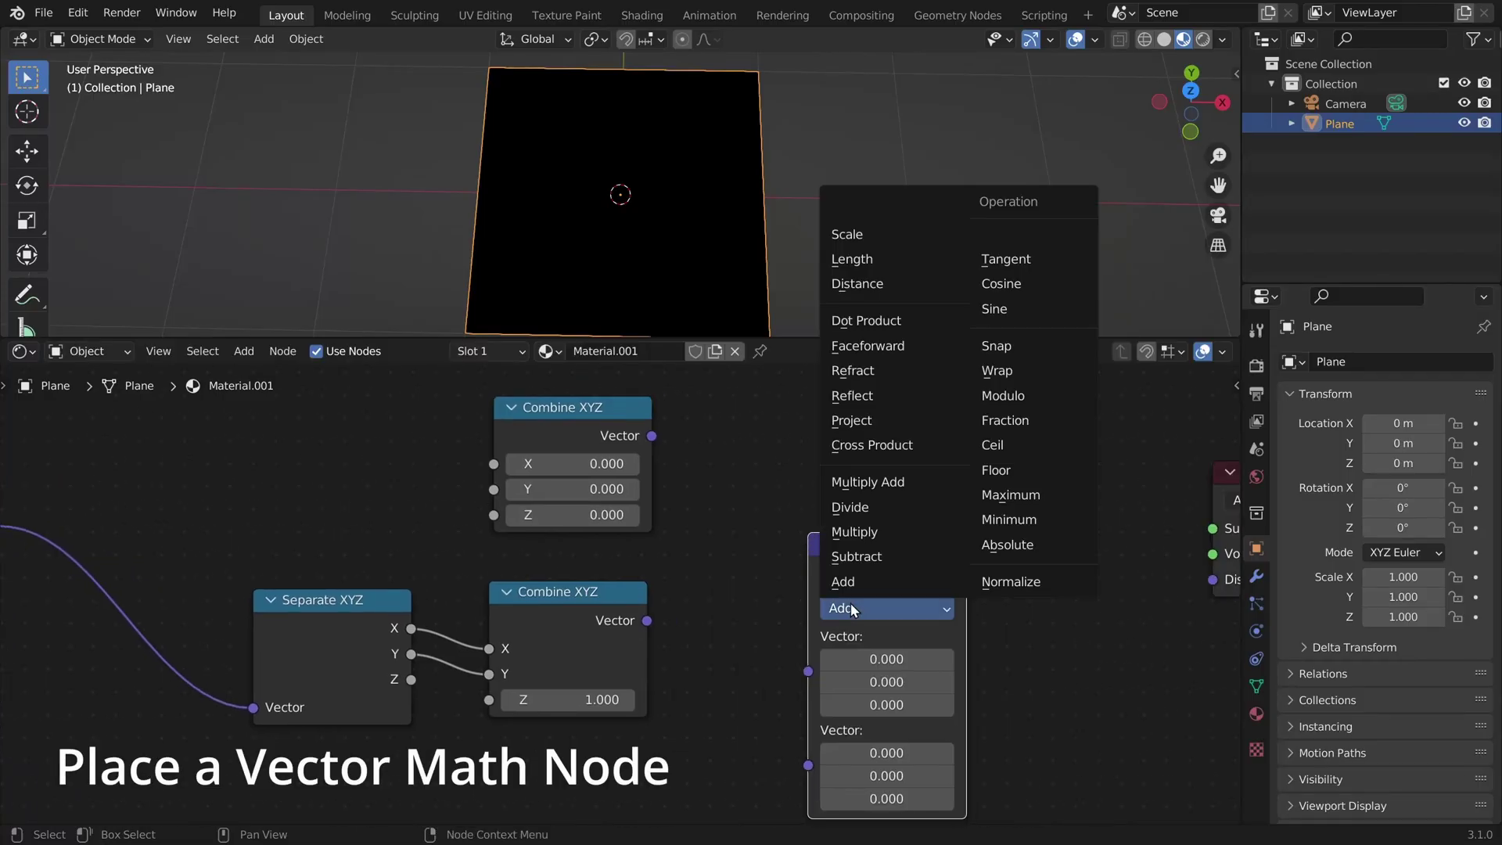
- Set the Vector Math node to Normalize, fed by the lower Combine XYZ, and box-select the upper Combine XYZ and the Normalize node in turn
left_click(1010, 582)
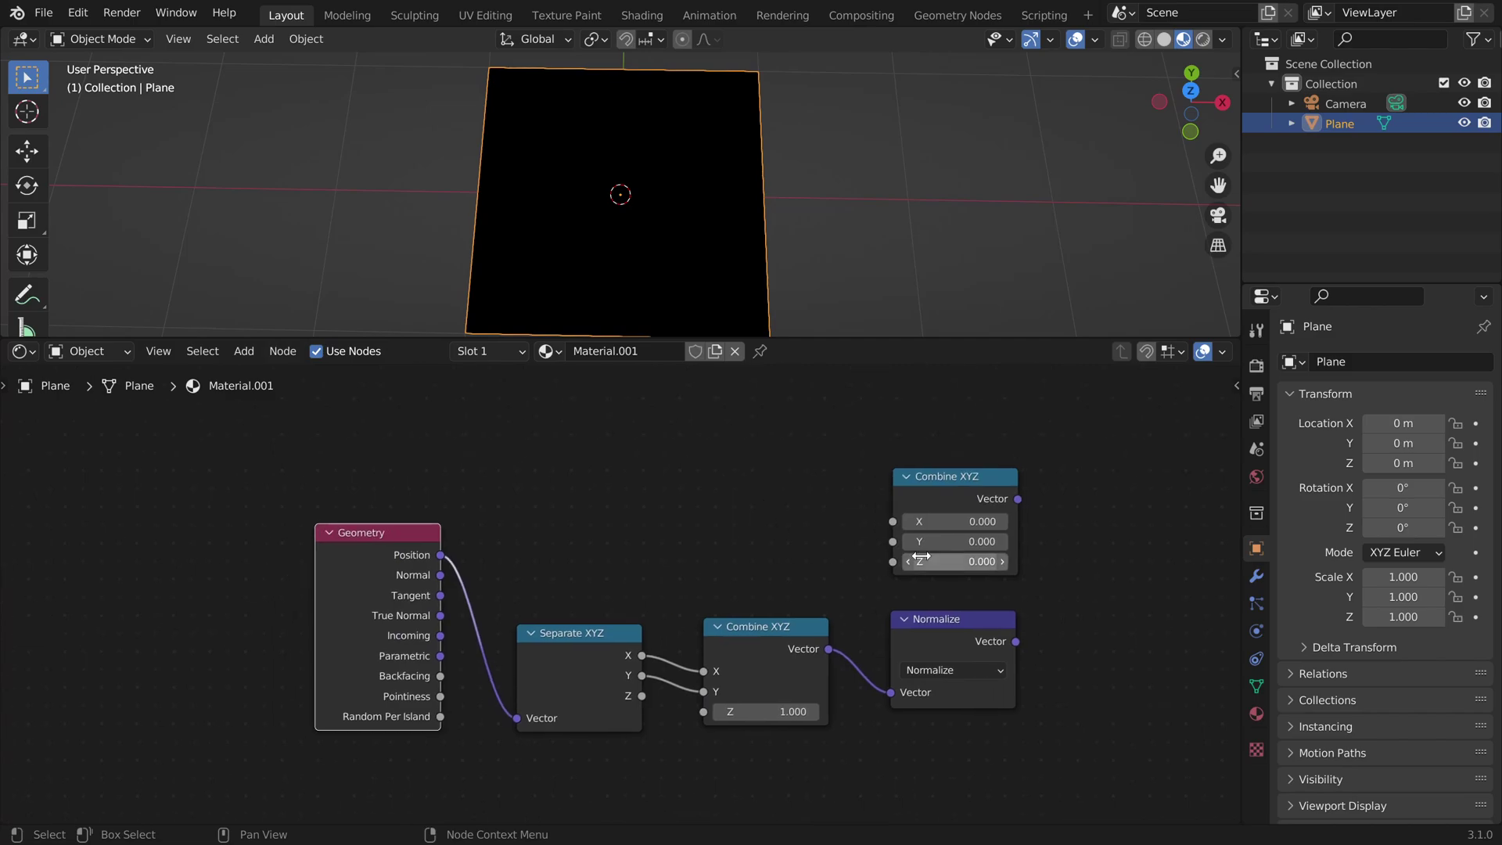
middle_click_drag(920, 555, 877, 552)
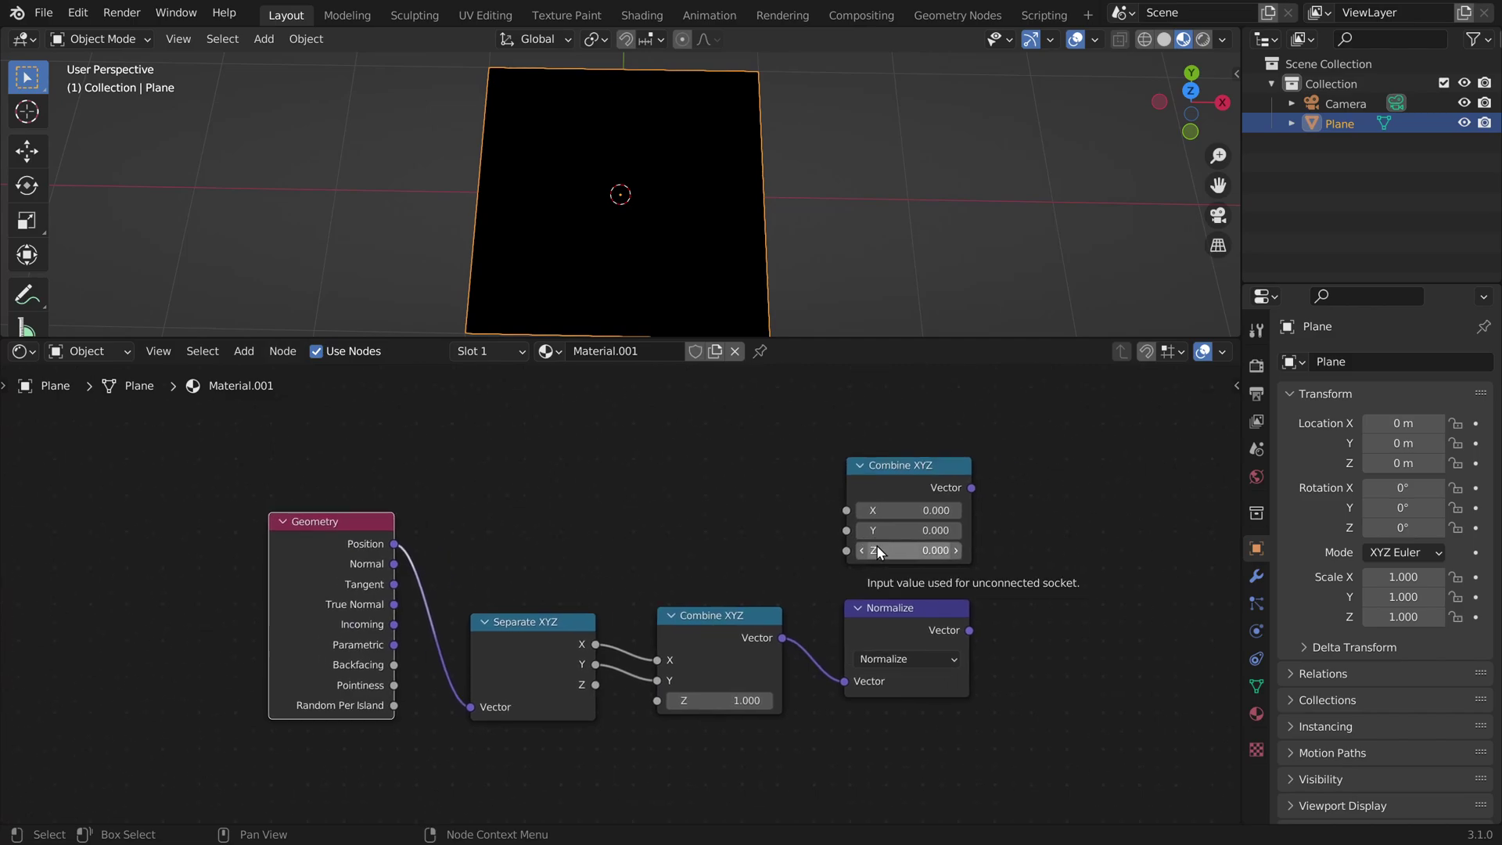
left_click_drag(1007, 448, 815, 577)
mouse_move(1010, 573)
left_mouse_down()
mouse_move(787, 727)
mouse_move(810, 711)
left_mouse_up()
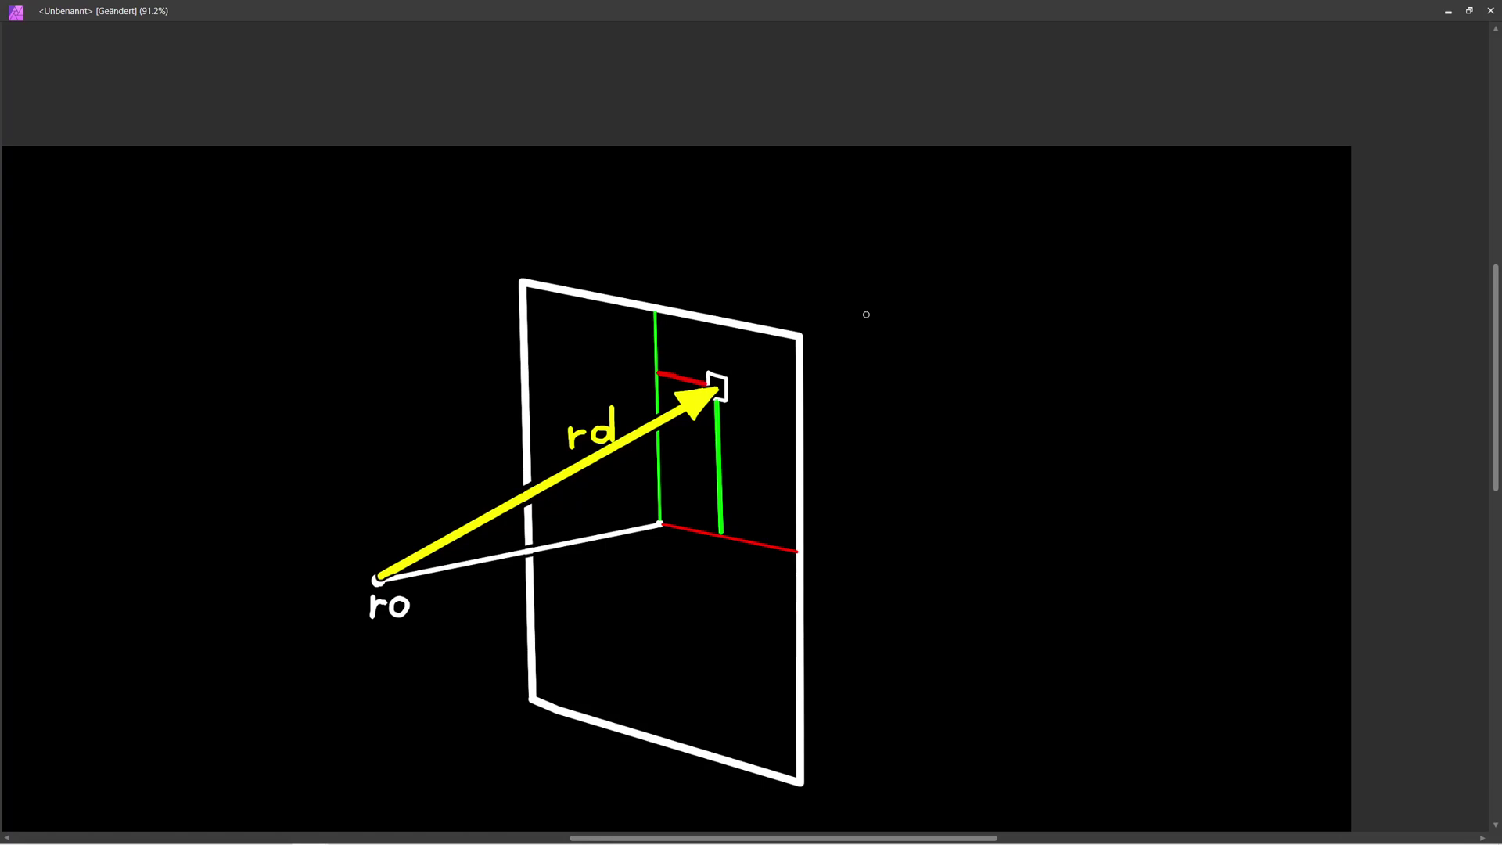
- Switch to Affinity Photo, draw a white circle behind the plane and continue the yellow ray from the small square to a dot inside the circle
mouse_move(1014, 177)
left_mouse_down()
mouse_move(936, 255)
mouse_move(1074, 331)
mouse_move(1112, 223)
mouse_move(1017, 172)
left_mouse_up()
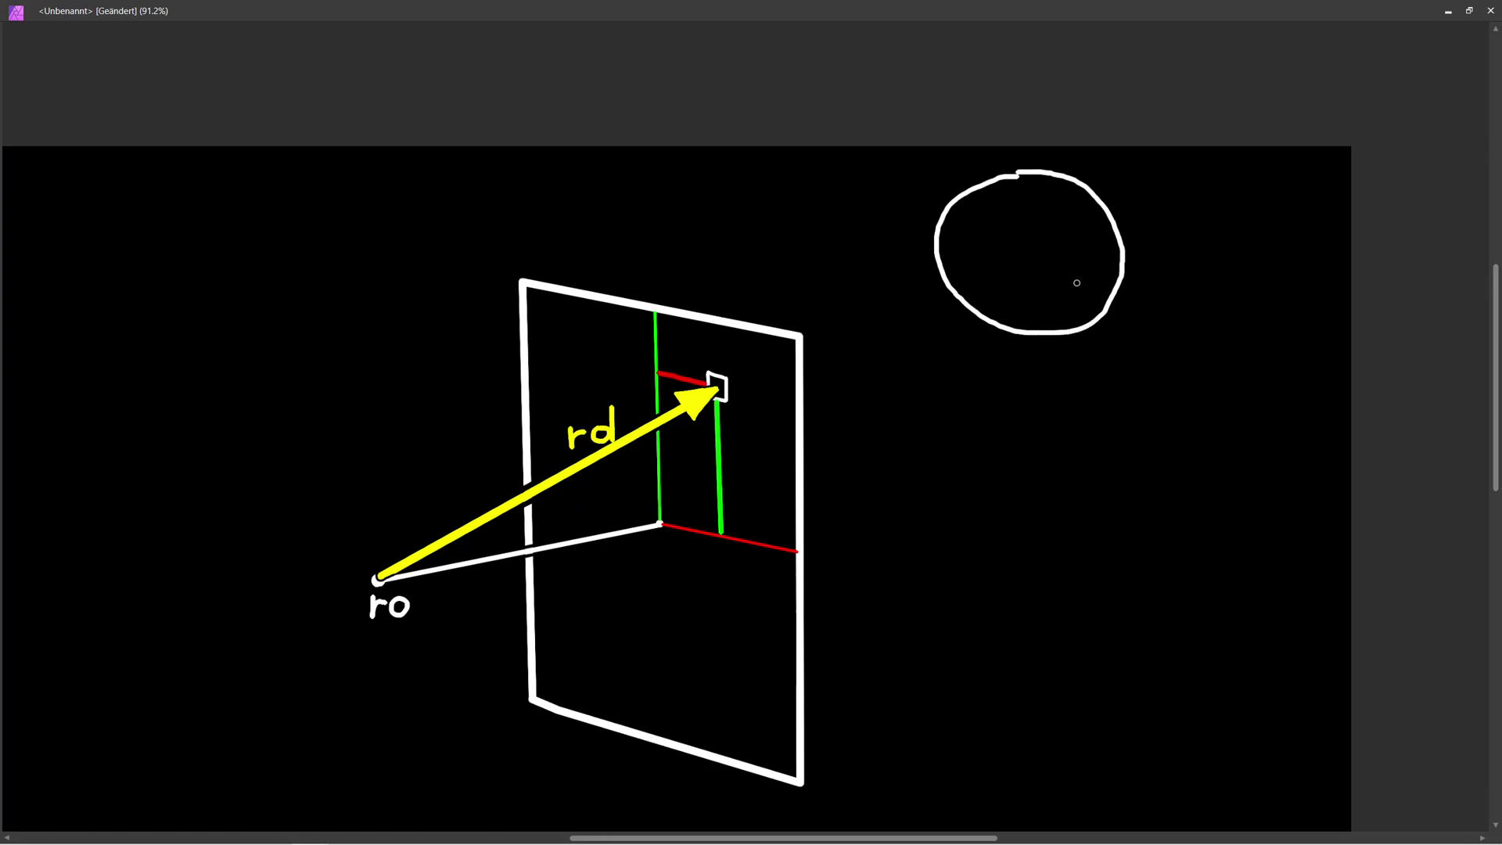
scroll(756, 364, "up", 3, "ctrl")
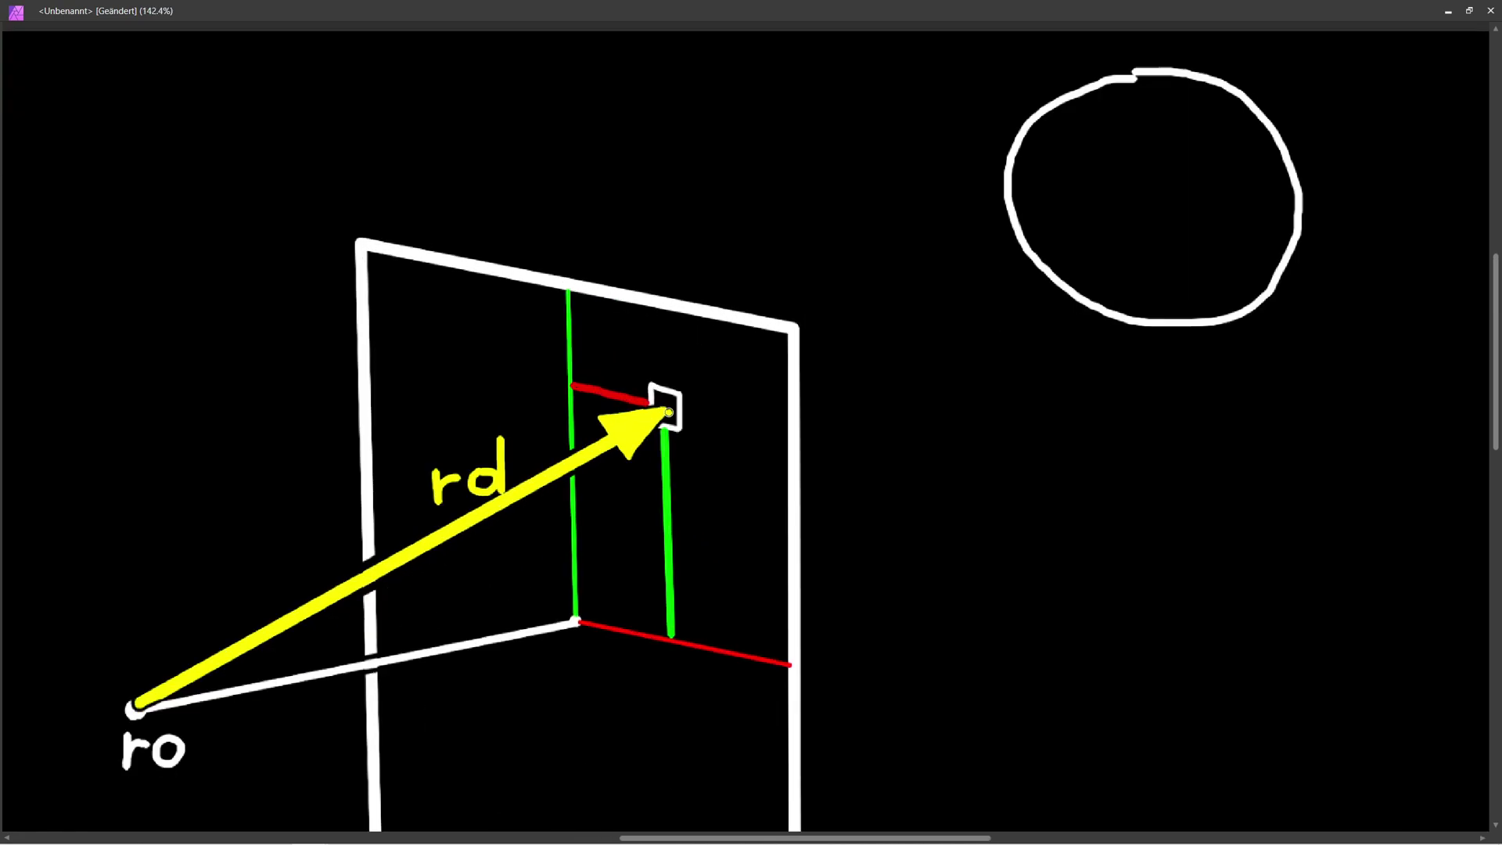
left_click(689, 401)
left_click(731, 384)
left_click(762, 372)
left_click_drag(794, 356, 800, 351)
left_click_drag(827, 337, 837, 331)
left_click_drag(850, 325, 1069, 194)
scroll(1066, 311, "down", 5, "ctrl")
scroll(1084, 271, "up", 6, "ctrl")
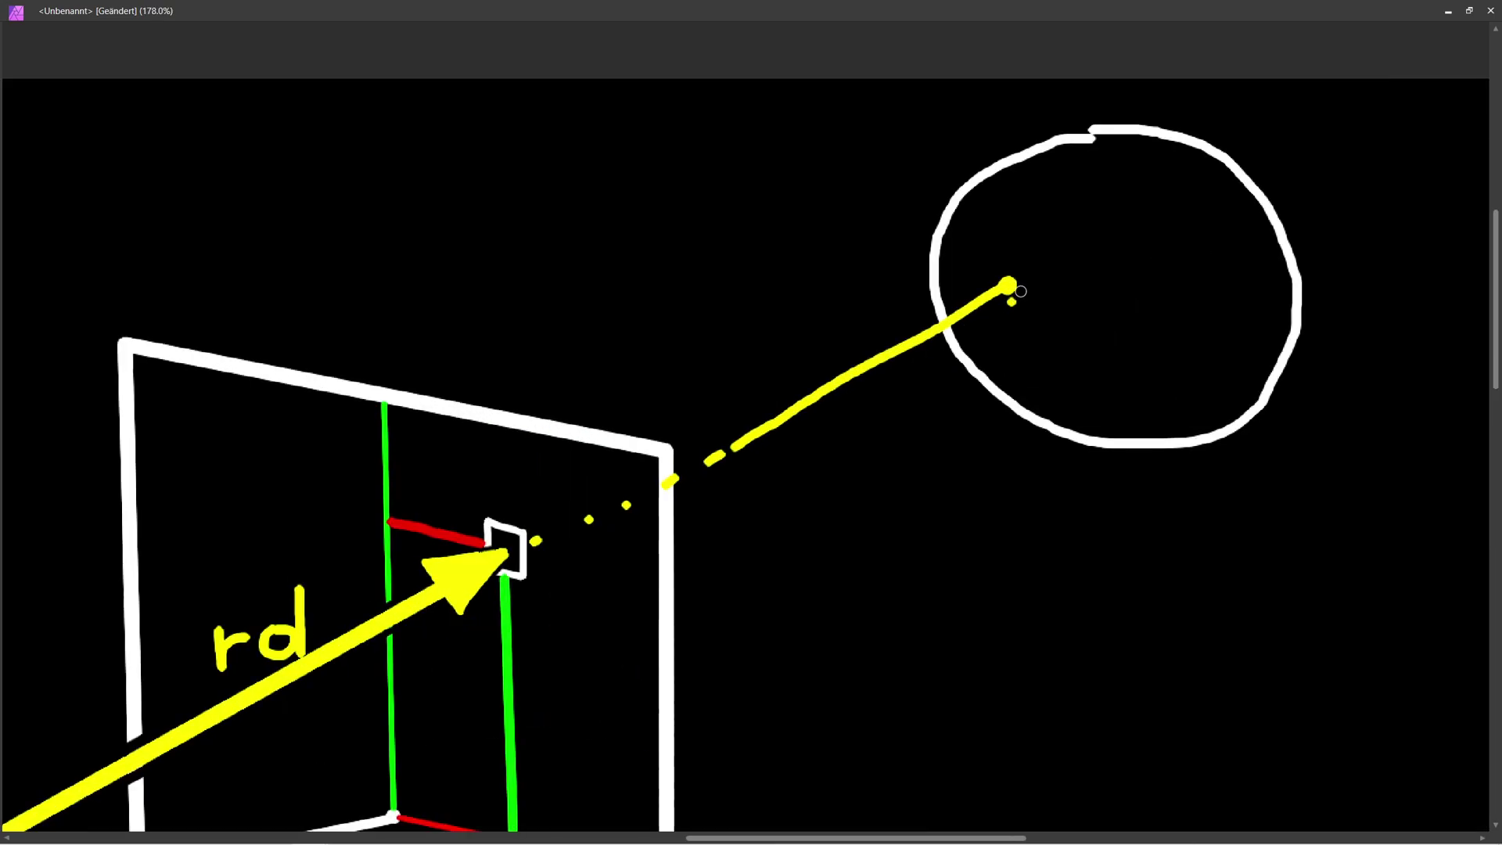
- Sample white from the circle's outline and add a white stroke at the small square on the plane
left_click(934, 291, "alt")
scroll(782, 367, "down", 2, "ctrl")
scroll(548, 516, "up", 6, "ctrl")
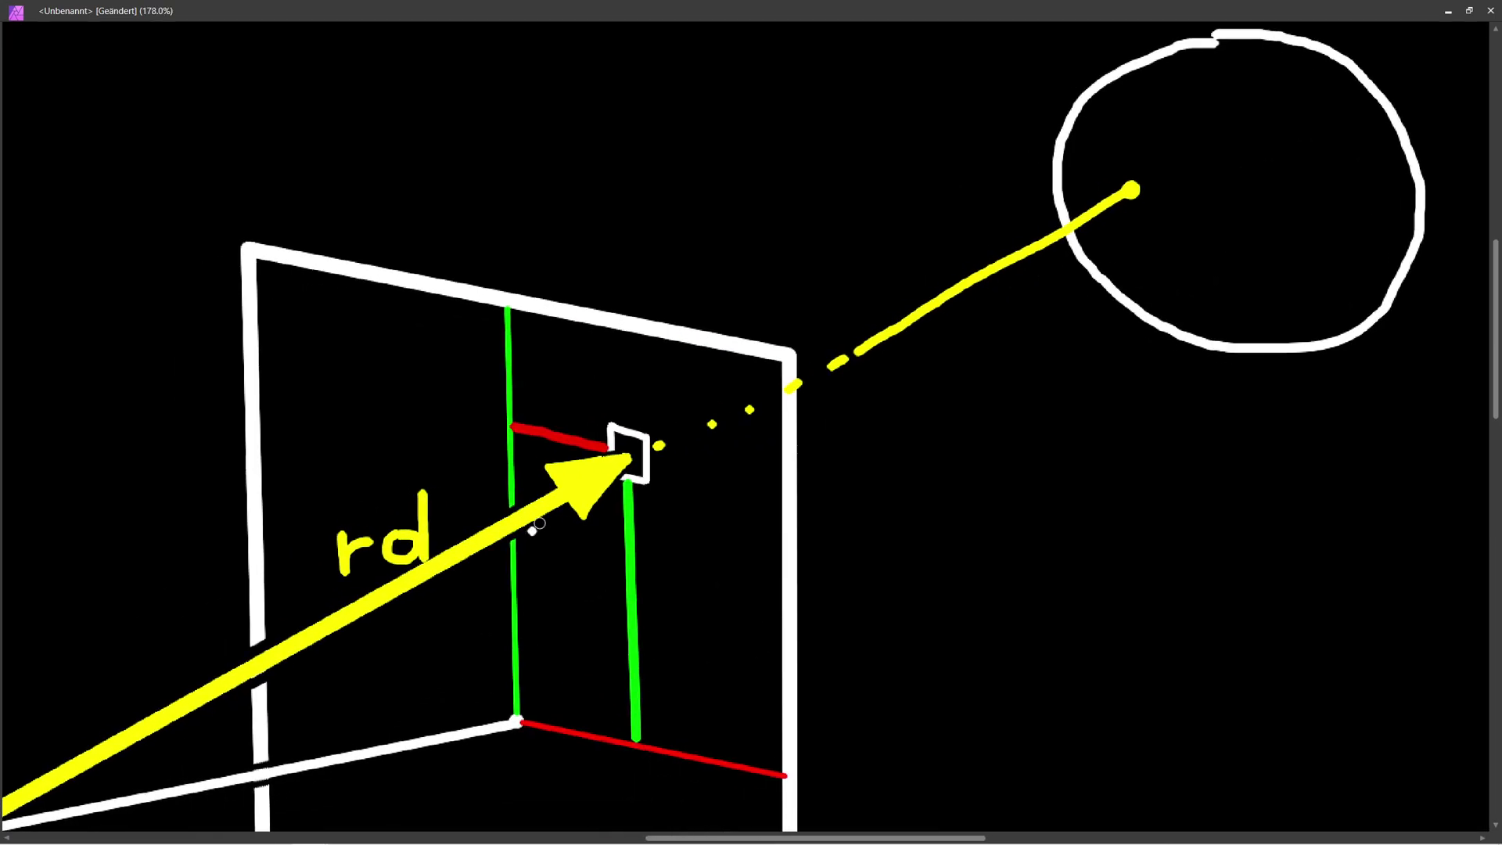
mouse_move(661, 506)
left_mouse_down()
mouse_move(659, 554)
mouse_move(626, 489)
mouse_move(614, 501)
left_mouse_up()
scroll(662, 498, "down", 8, "ctrl")
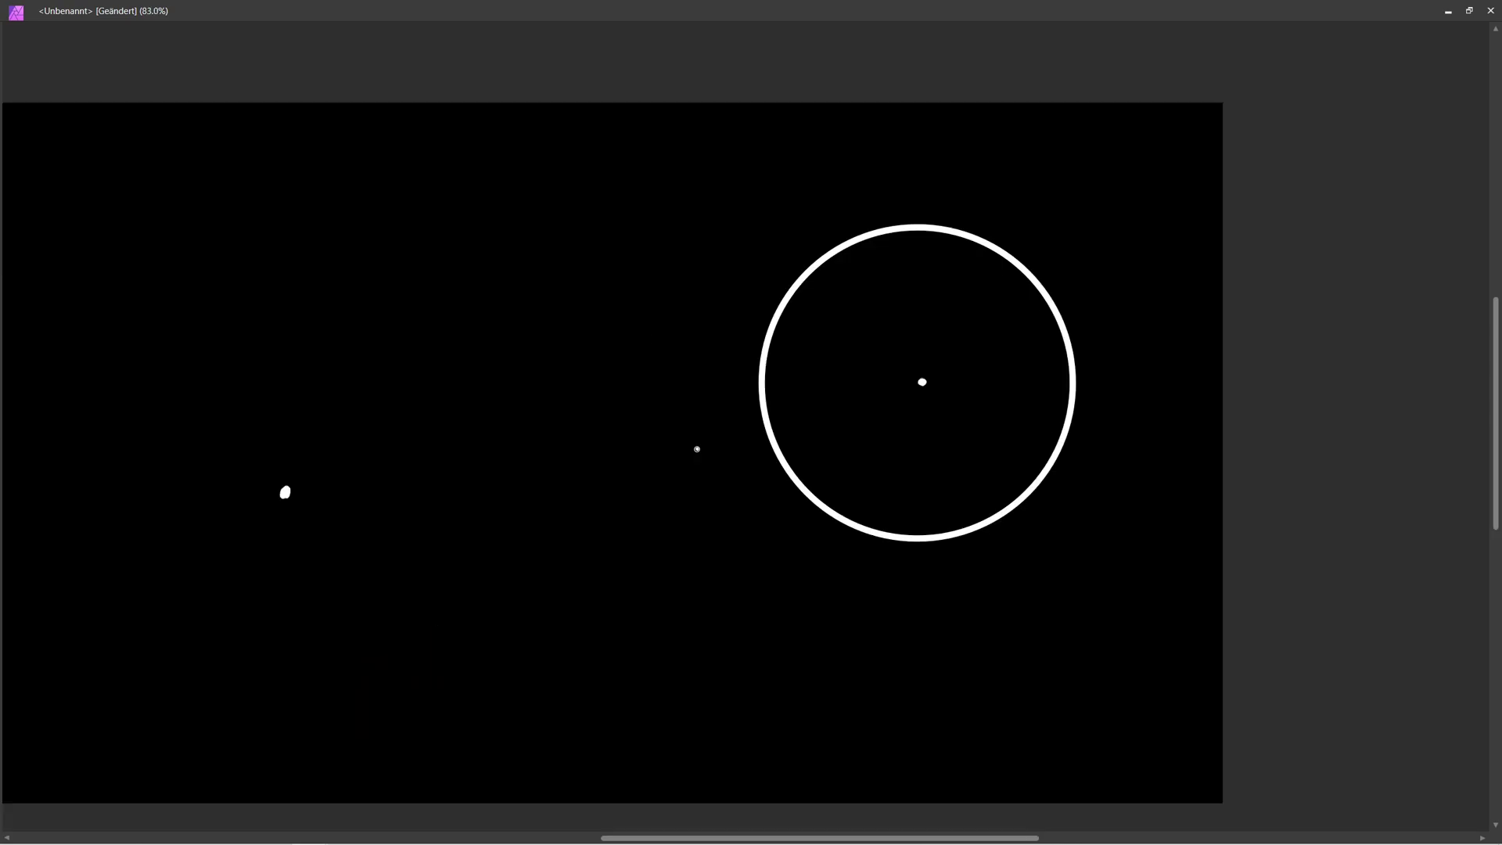
- In the new circle sketch, draw the radius labeled "r" and a long ray from the separate dot passing just below the circle
scroll(993, 367, "up", 5, "ctrl")
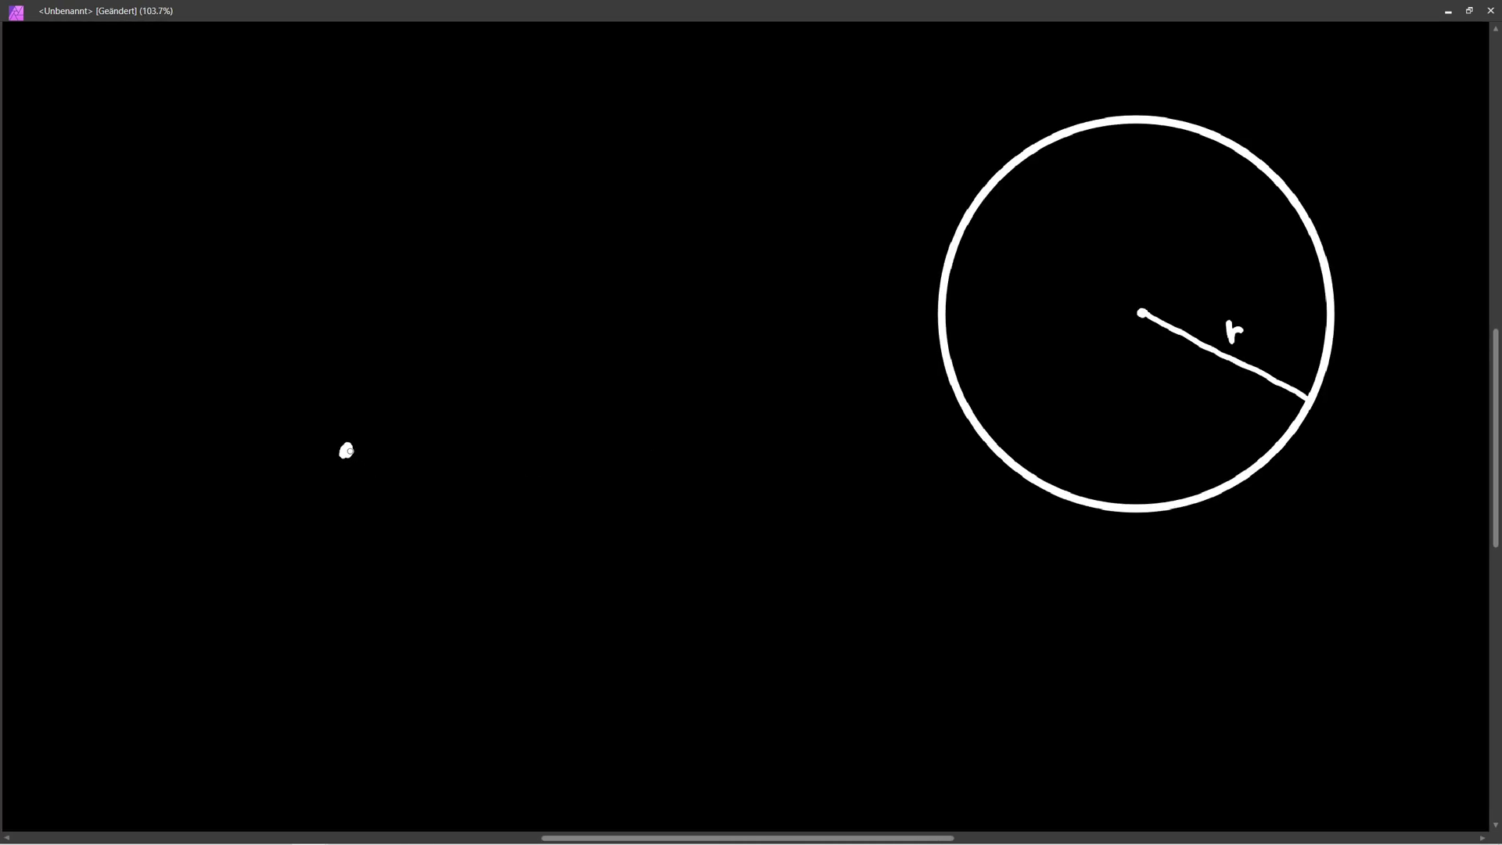
left_click_drag(347, 451, 1486, 575)
scroll(925, 526, "right", 3, "shift")
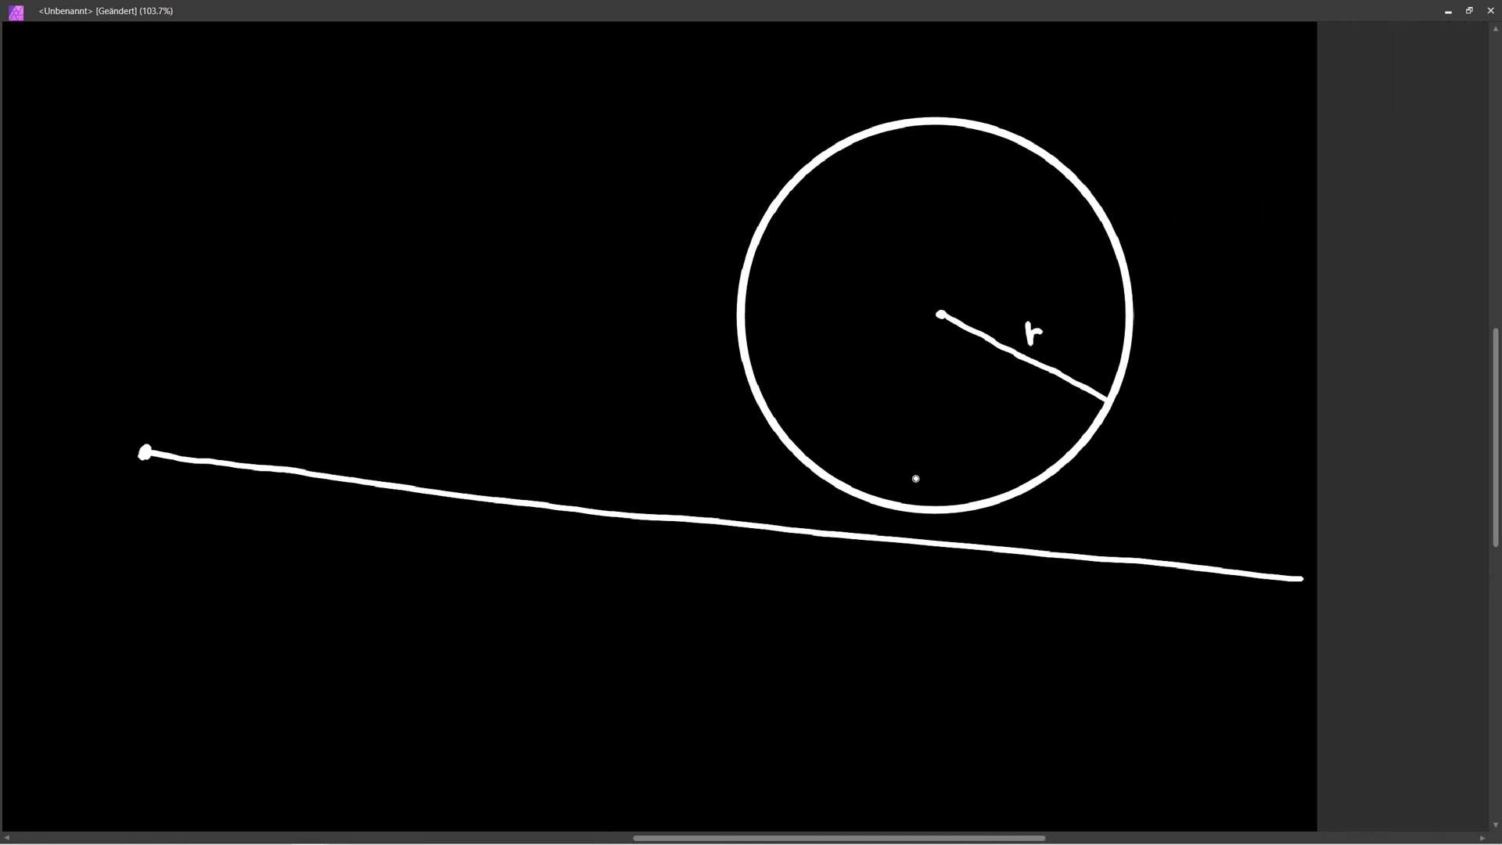
middle_click_drag(958, 474, 956, 474)
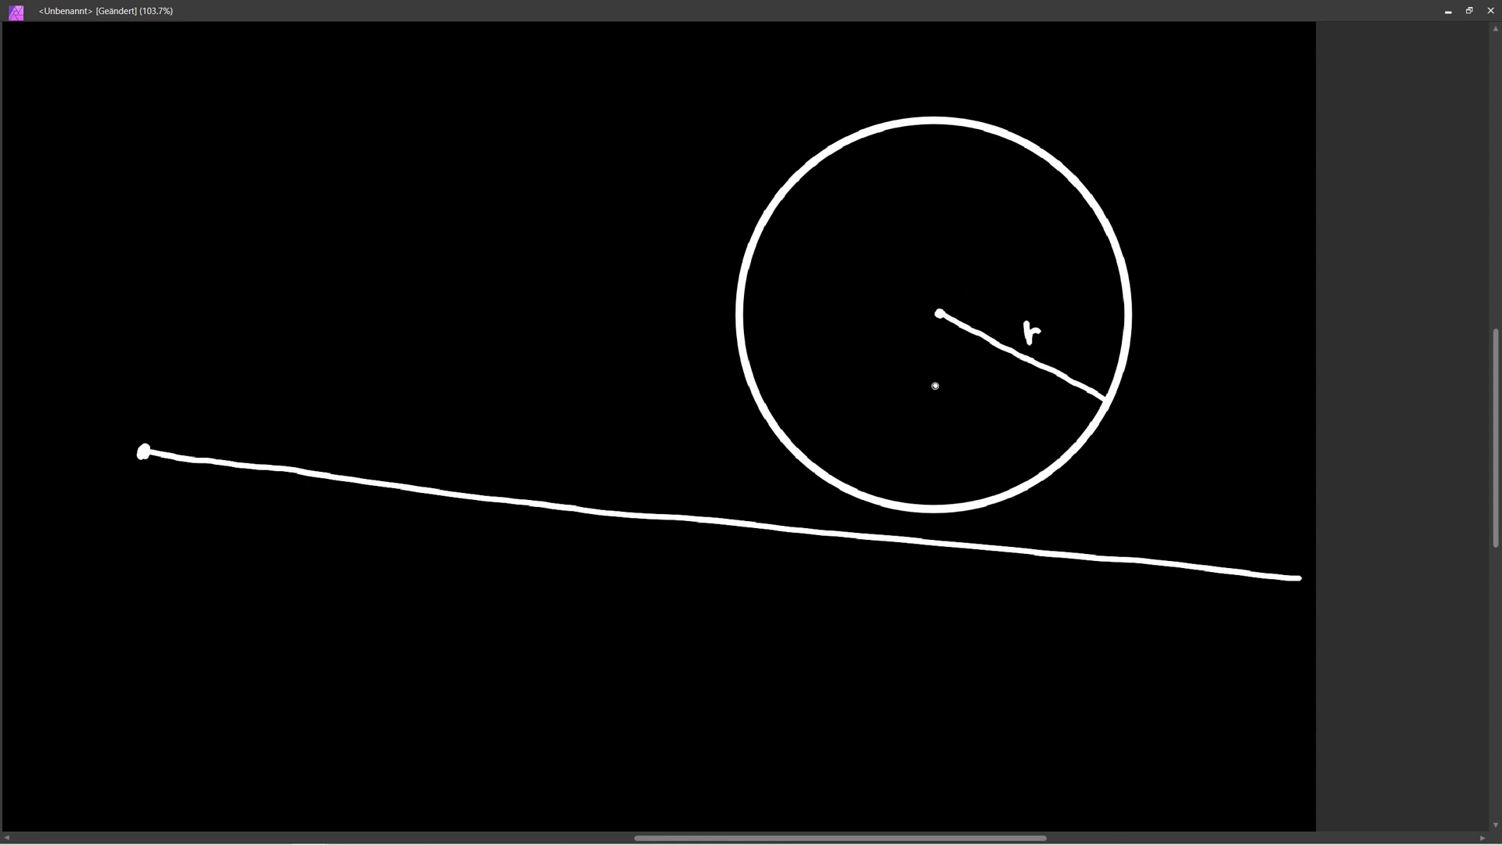
- Draw a line from the circle's center down to the ray and mark where they meet with a dot
scroll(935, 386, "up", 1, "ctrl")
left_click_drag(938, 314, 917, 583)
scroll(841, 350, "up", 1, "ctrl")
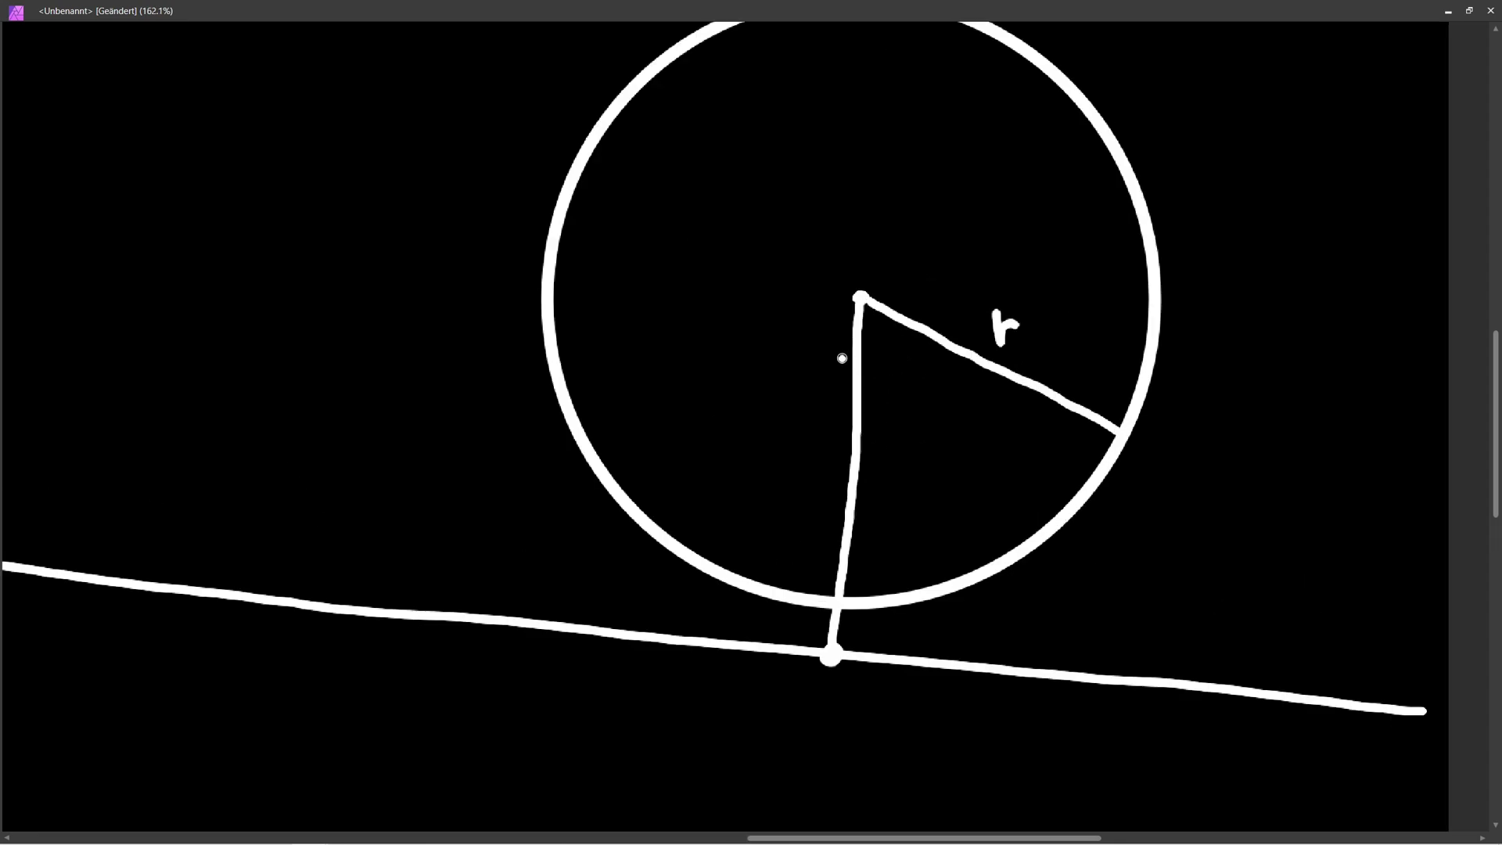
left_click(837, 451)
scroll(852, 529, "down", 5, "ctrl")
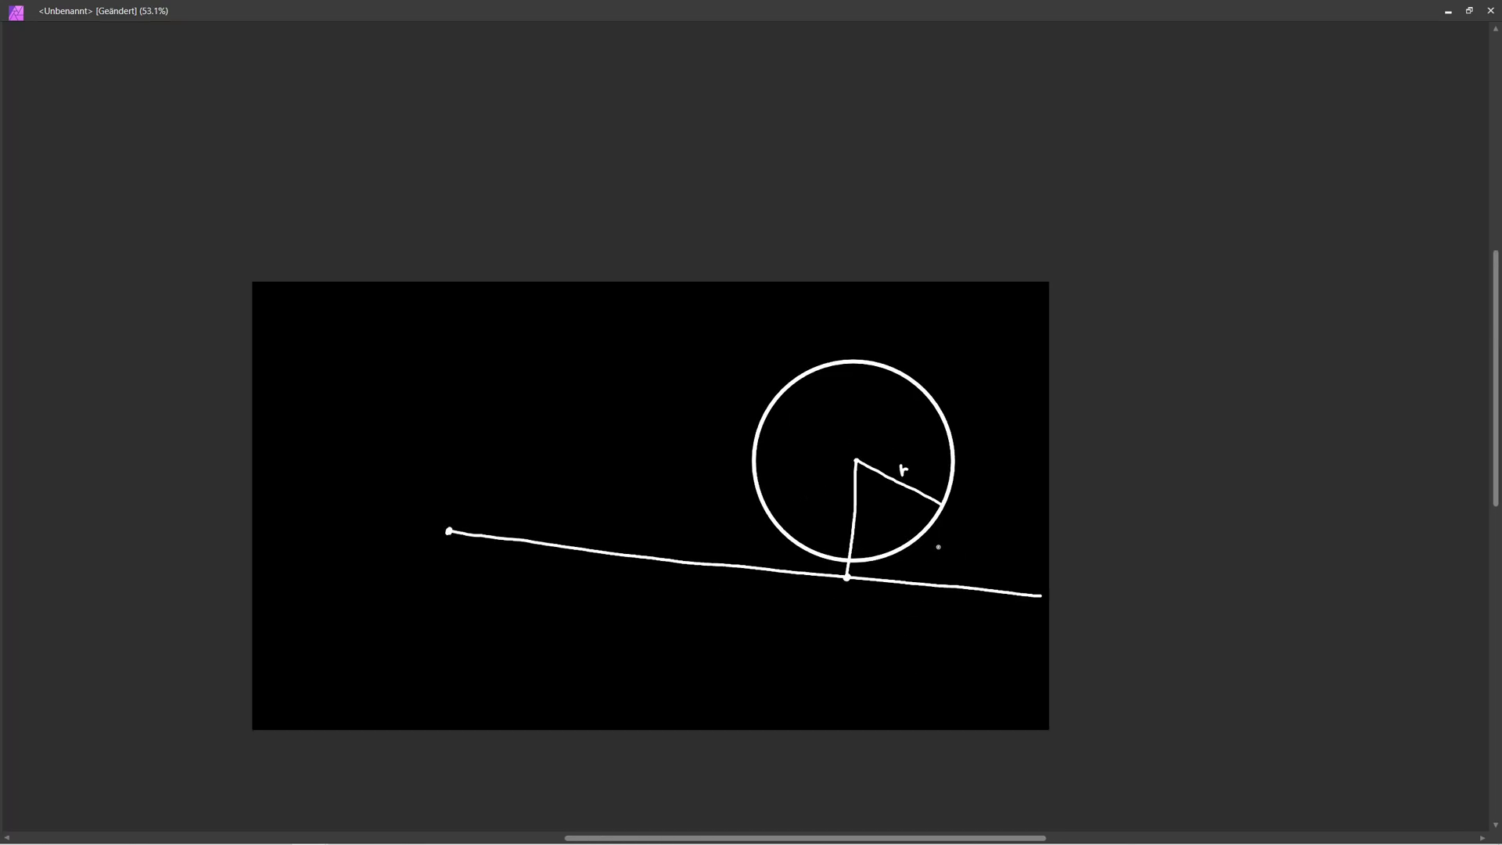
- Draw a second, nearly horizontal ray from the same origin that cuts through the lower part of the circle
scroll(851, 535, "up", 5, "ctrl")
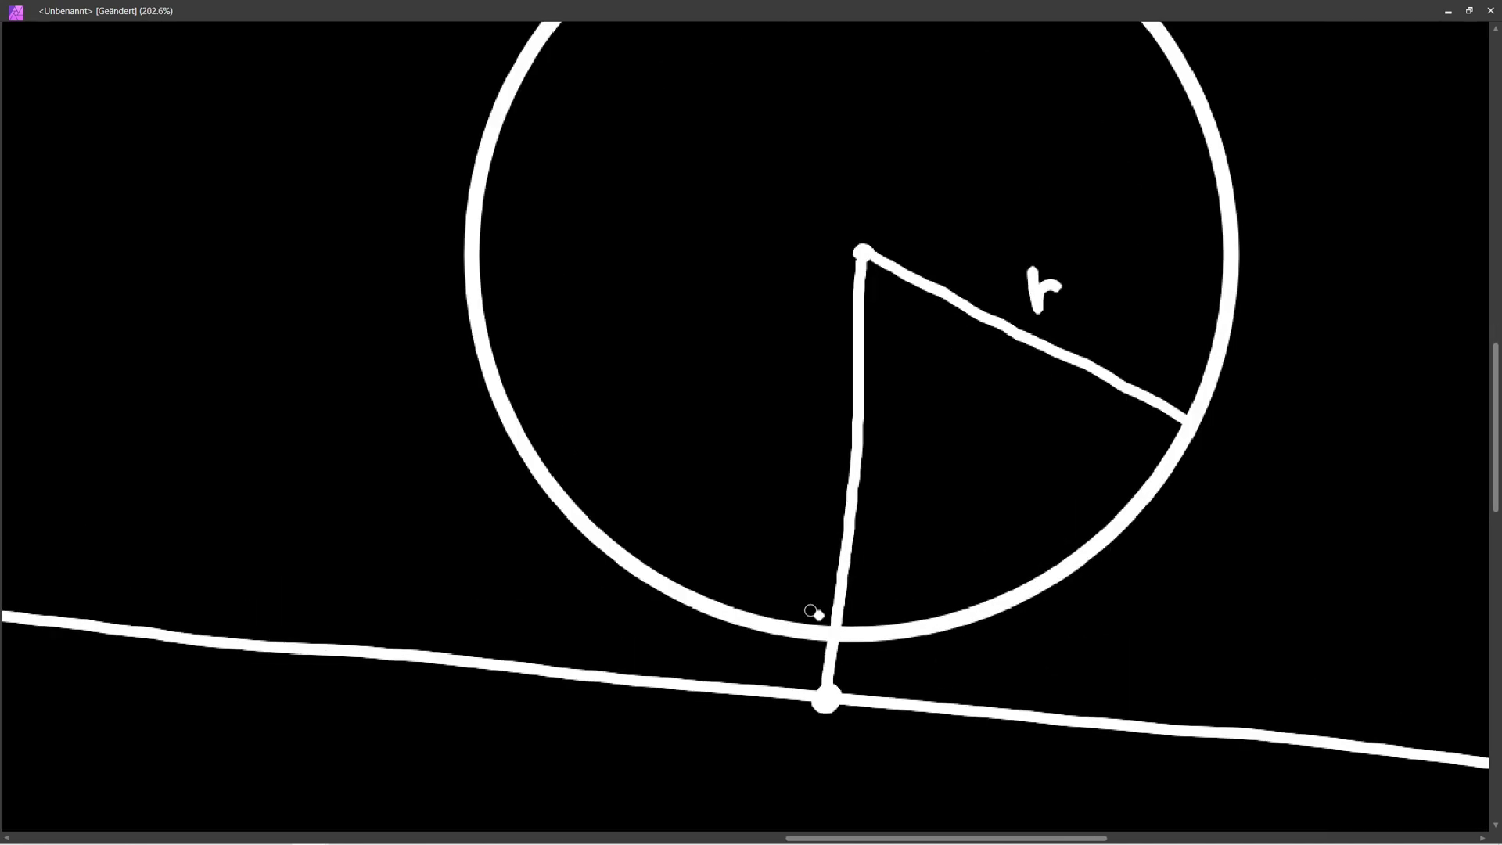
scroll(805, 607, "down", 3, "ctrl")
left_click_drag(293, 579, 1170, 570)
- Draw a line from the circle's center to the second ray and mark with a dot where that ray enters the circle
scroll(947, 536, "up", 4, "ctrl")
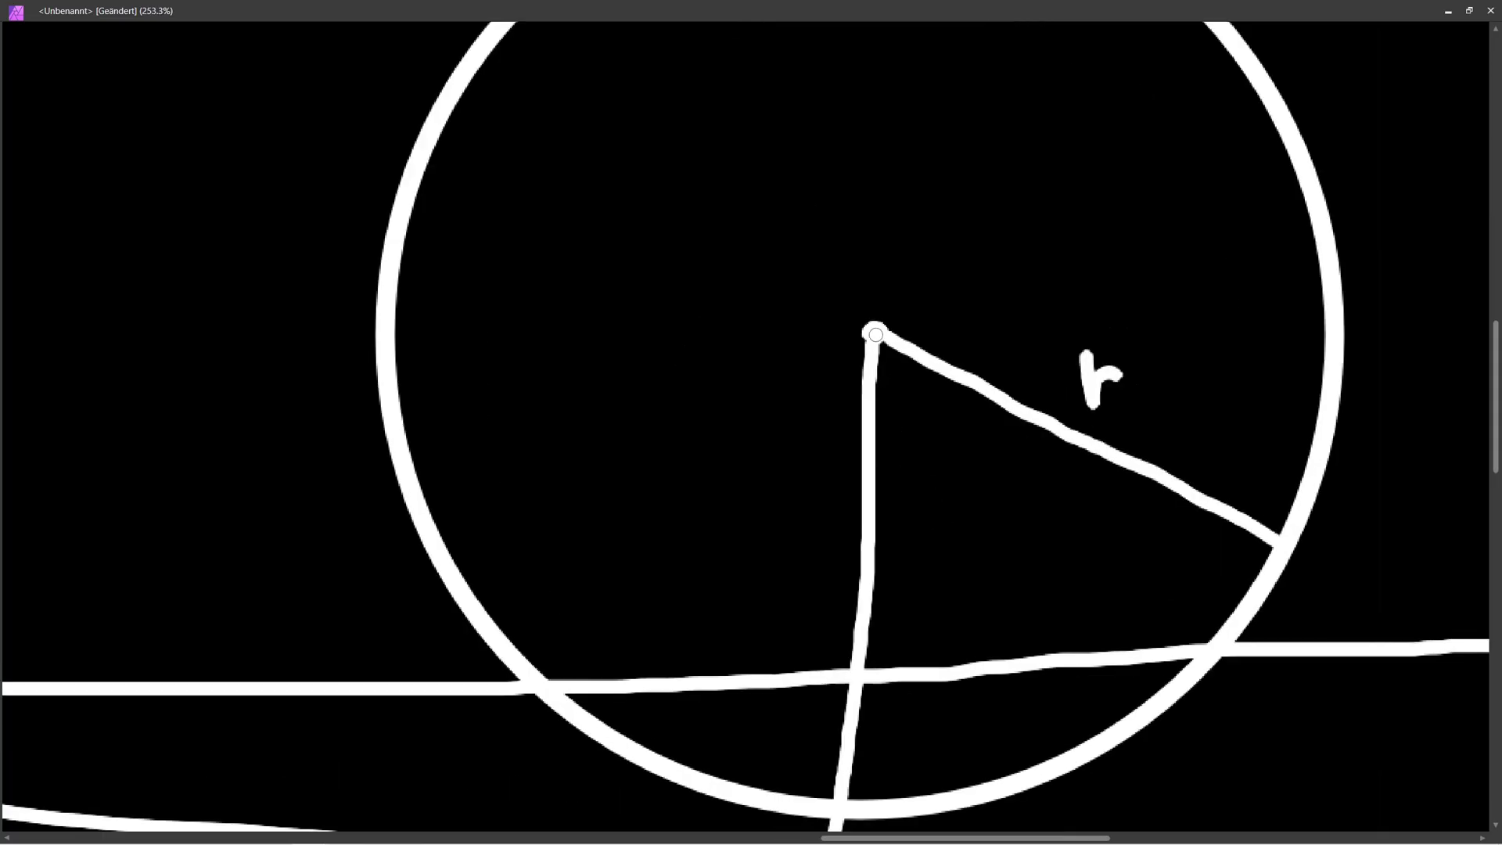
left_click_drag(922, 468, 931, 578)
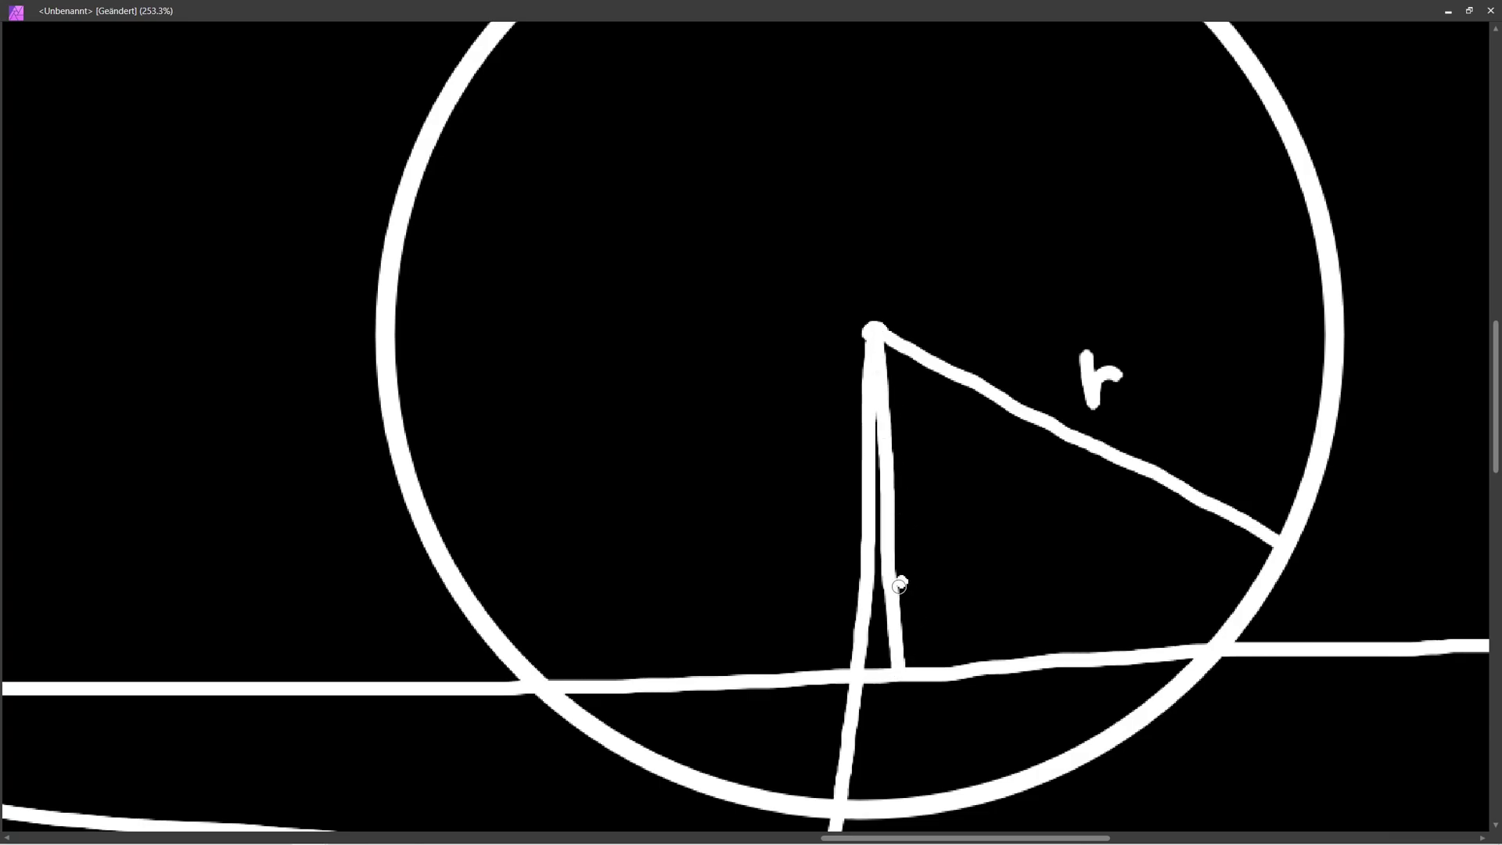
scroll(908, 548, "down", 5, "ctrl")
scroll(807, 610, "up", 2, "ctrl")
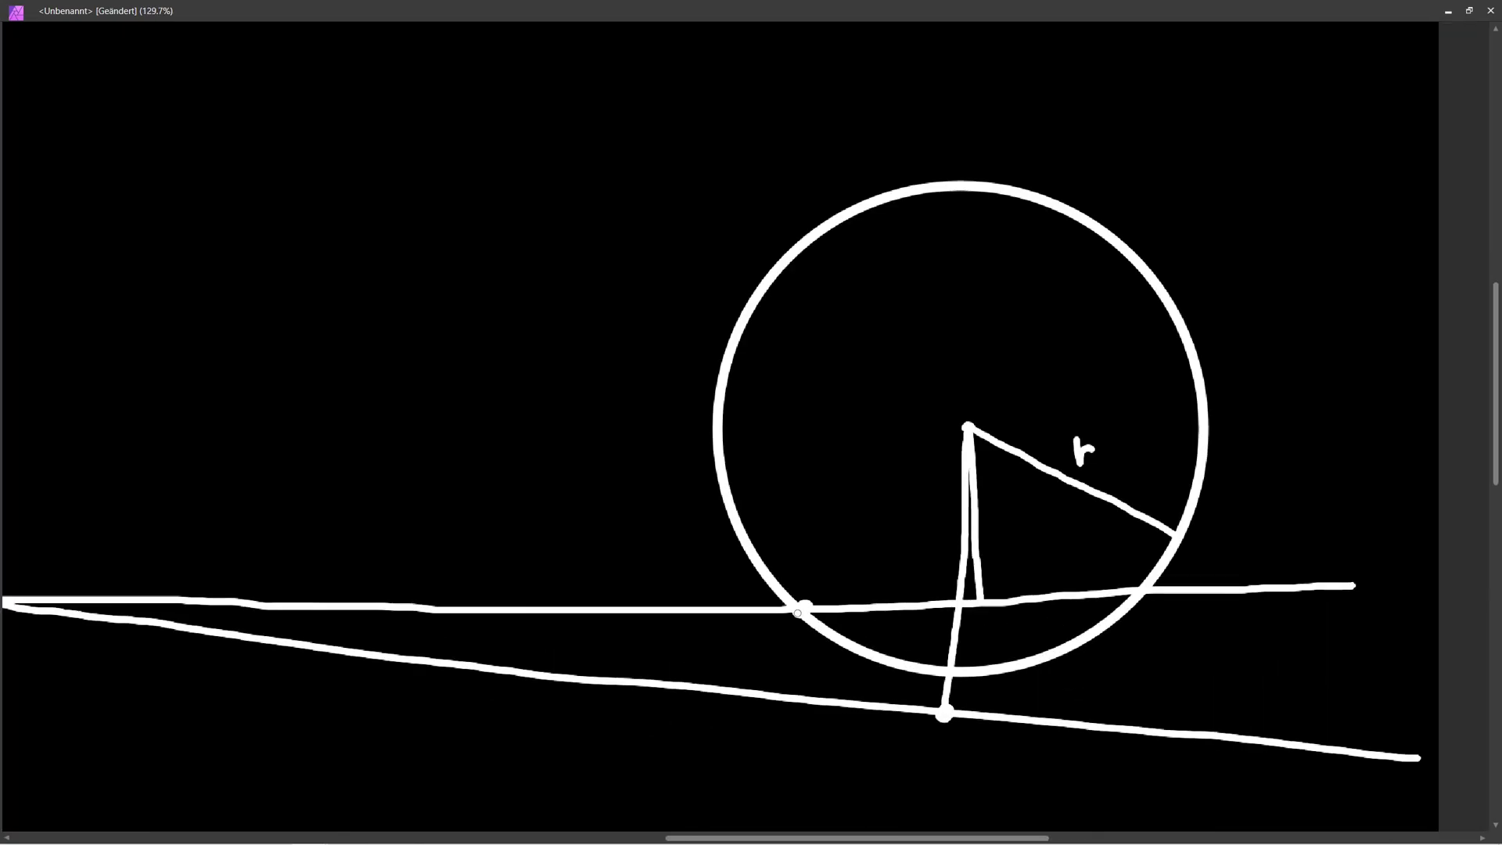
scroll(1024, 618, "down", 5, "ctrl")
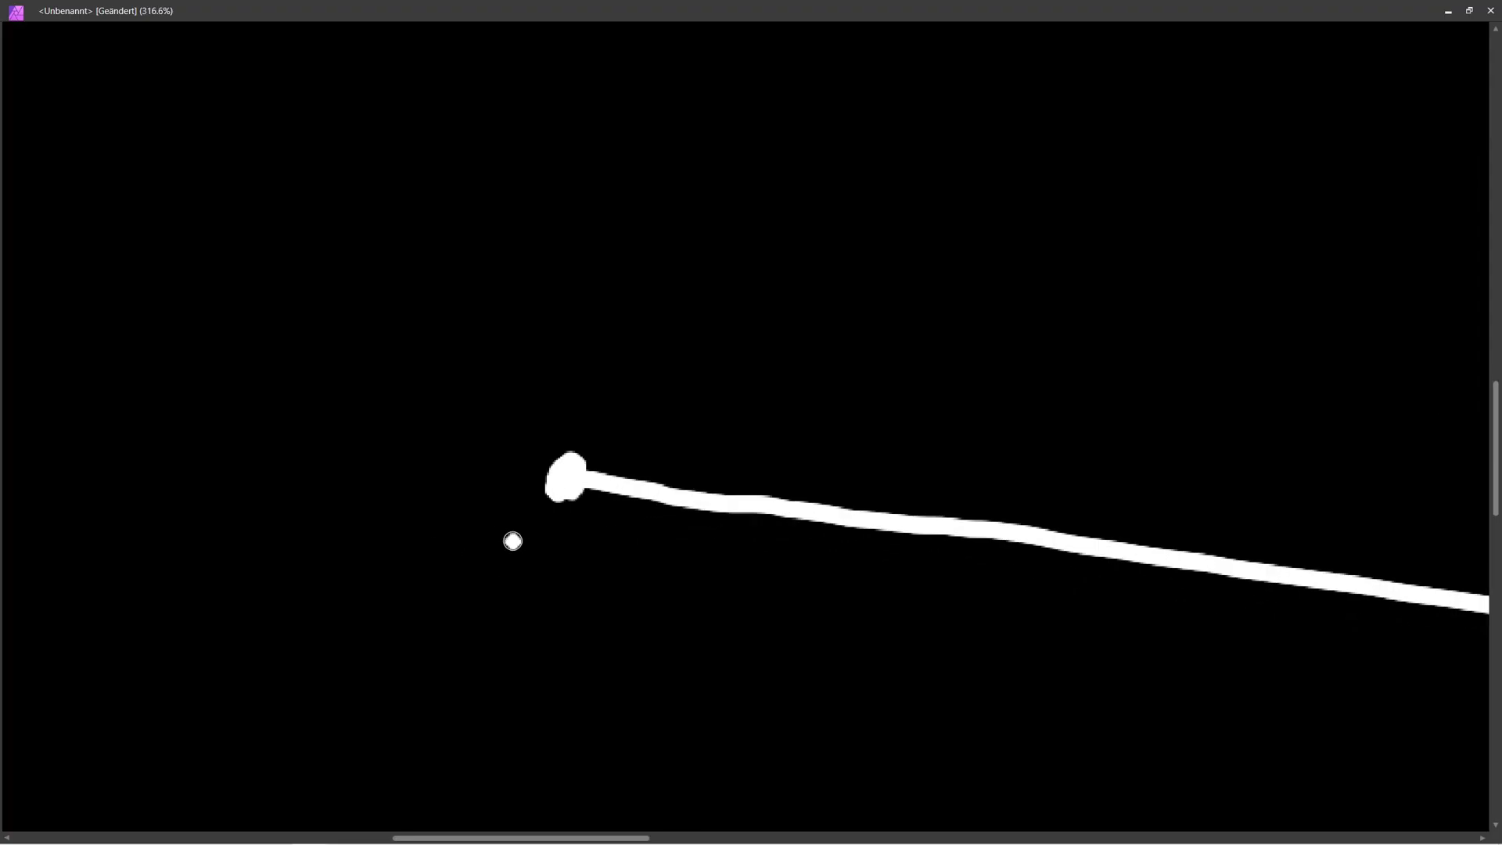
- Label the ray's origin dot "ro" and draw a thick arrow labeled "rd" along the start of the ray
mouse_move(513, 541)
left_mouse_down()
mouse_move(530, 559)
mouse_move(614, 547)
left_mouse_up()
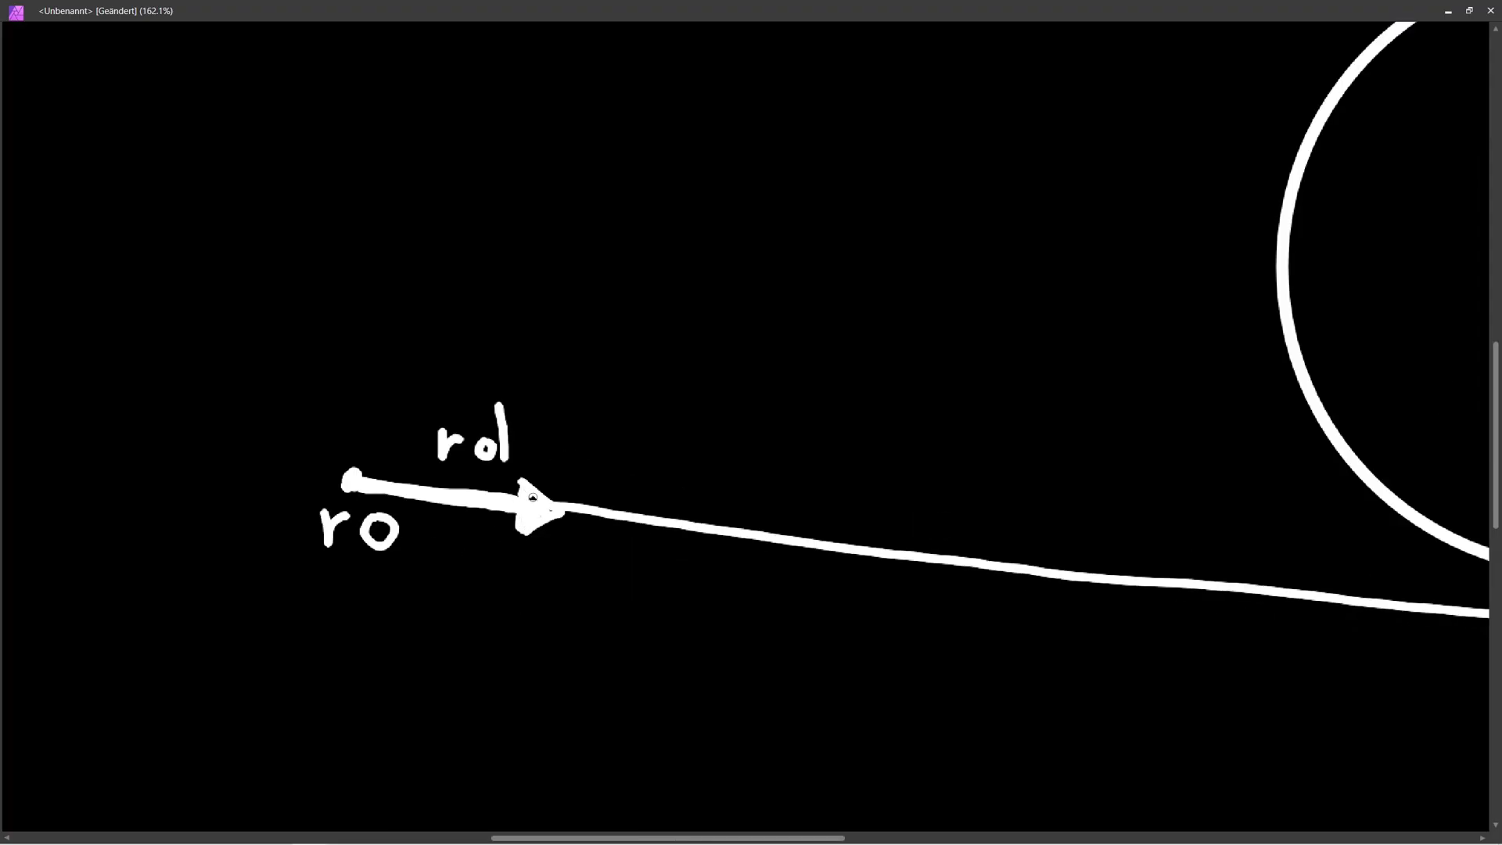
scroll(545, 507, "down", 5, "ctrl")
scroll(884, 303, "up", 5, "ctrl")
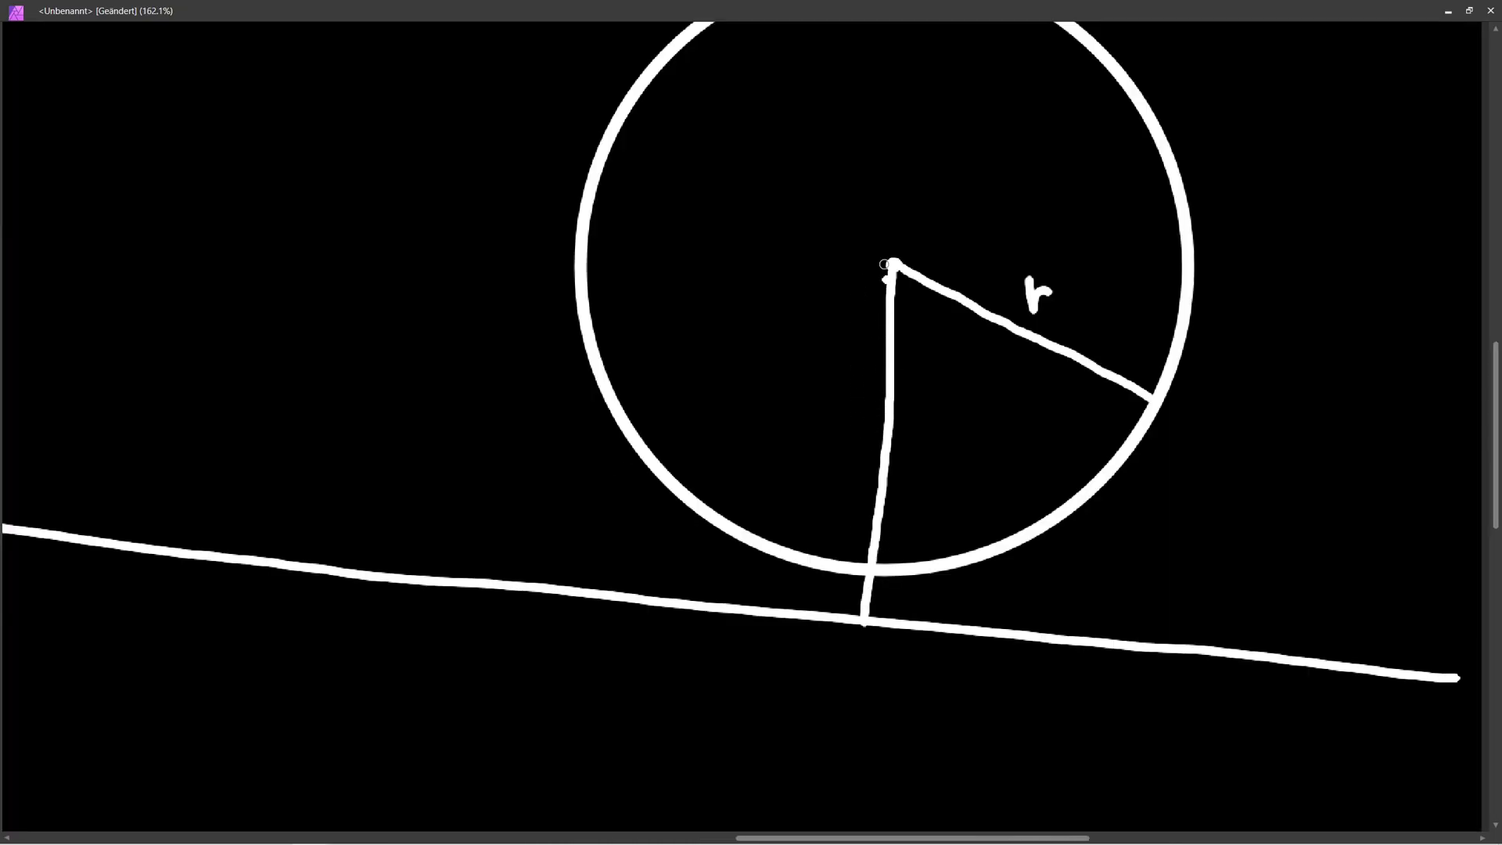
scroll(782, 399, "down", 3, "ctrl")
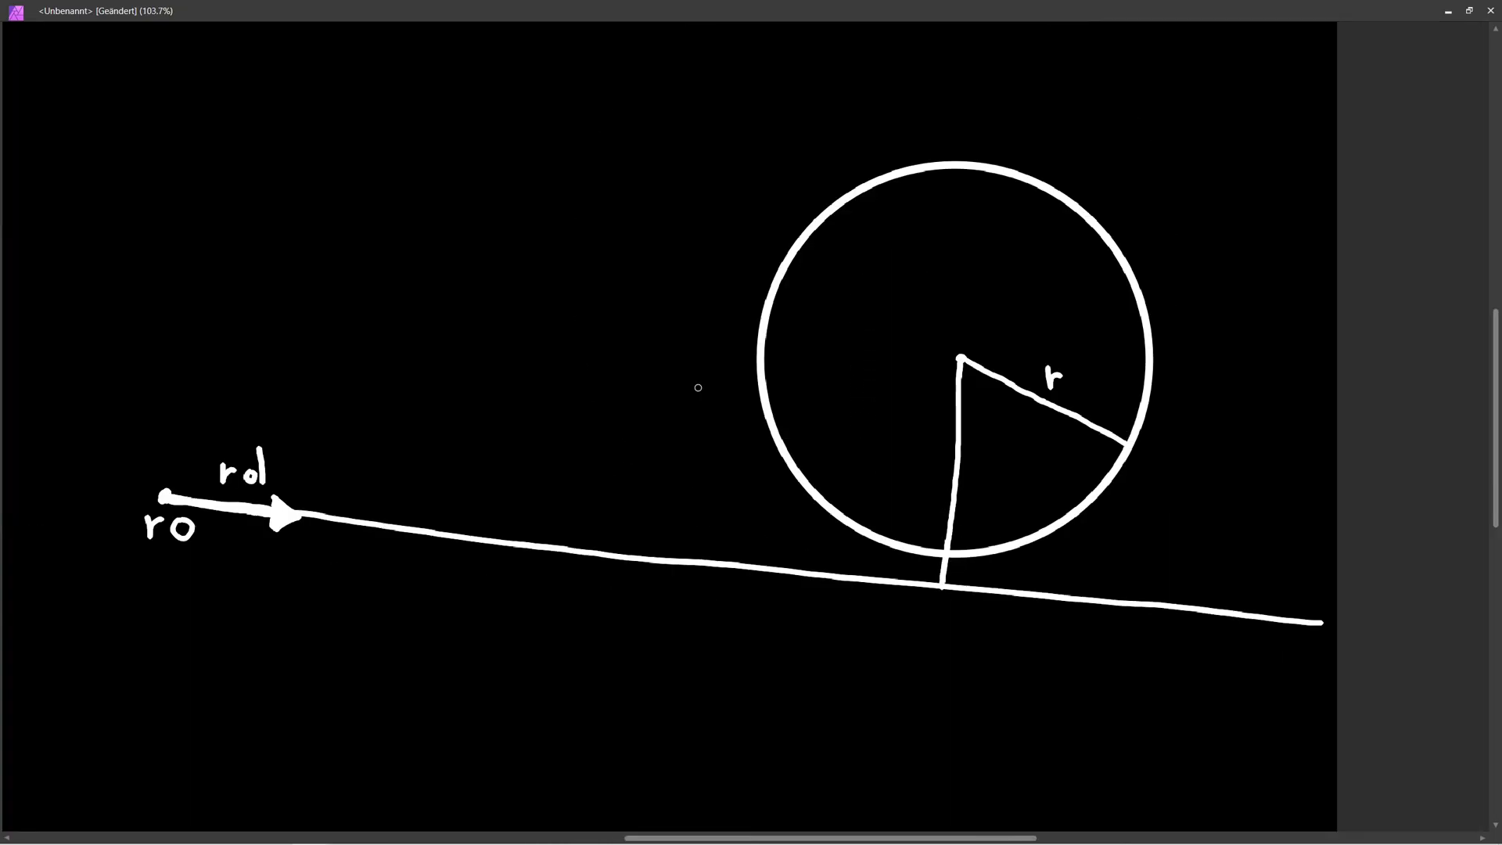
- Draw an arrow from ro to the circle's center and mark the stretch of ray between ro and the perpendicular's foot
mouse_move(243, 488)
left_mouse_down()
mouse_move(791, 416)
mouse_move(955, 365)
left_mouse_up()
left_click_drag(915, 356, 923, 399)
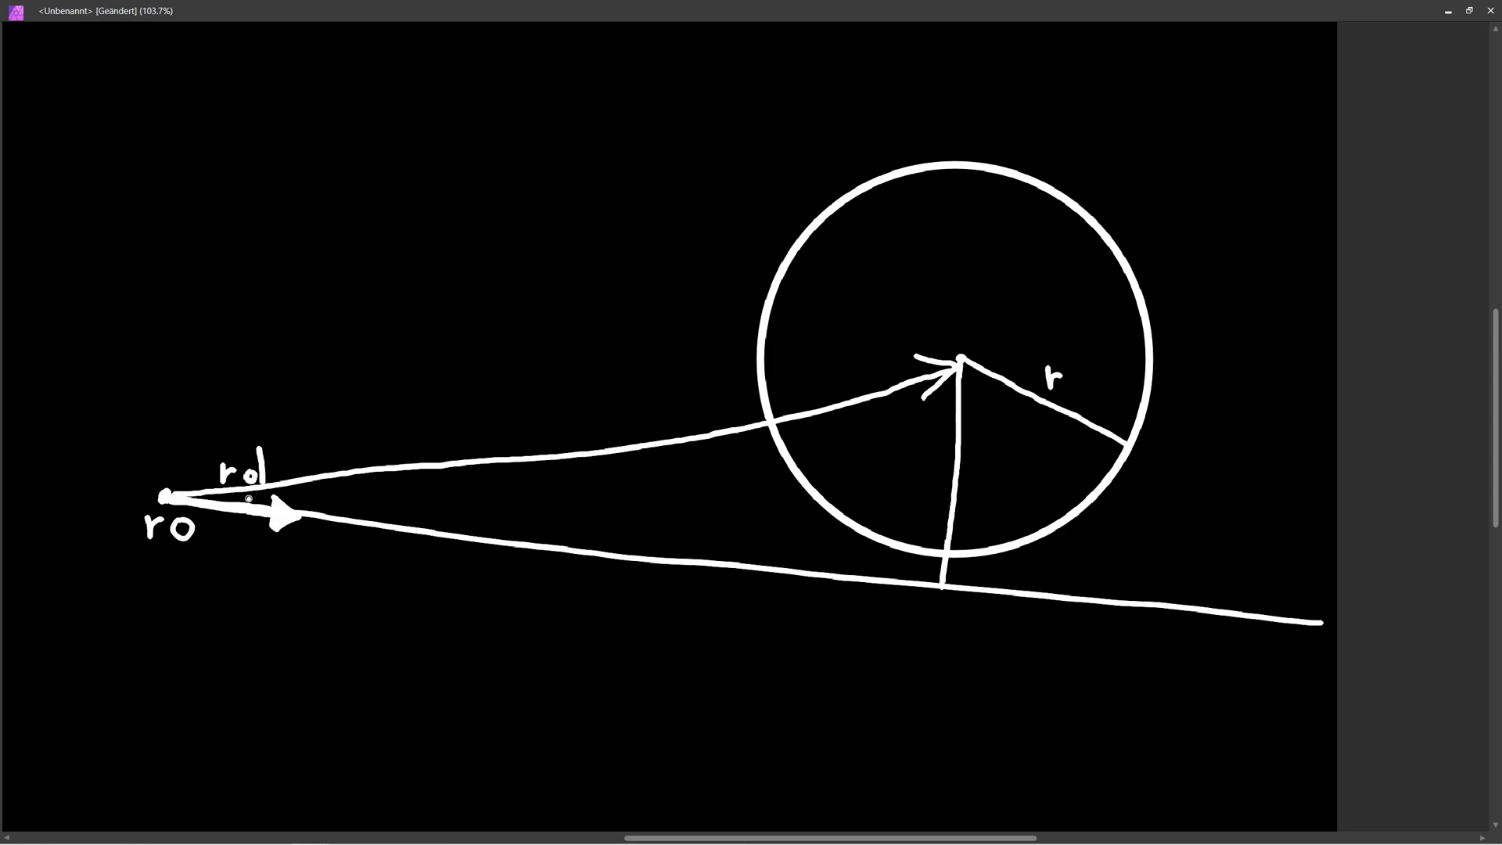
mouse_move(939, 605)
left_mouse_down()
mouse_move(629, 610)
mouse_move(188, 556)
left_mouse_up()
left_click_drag(595, 665, 606, 726)
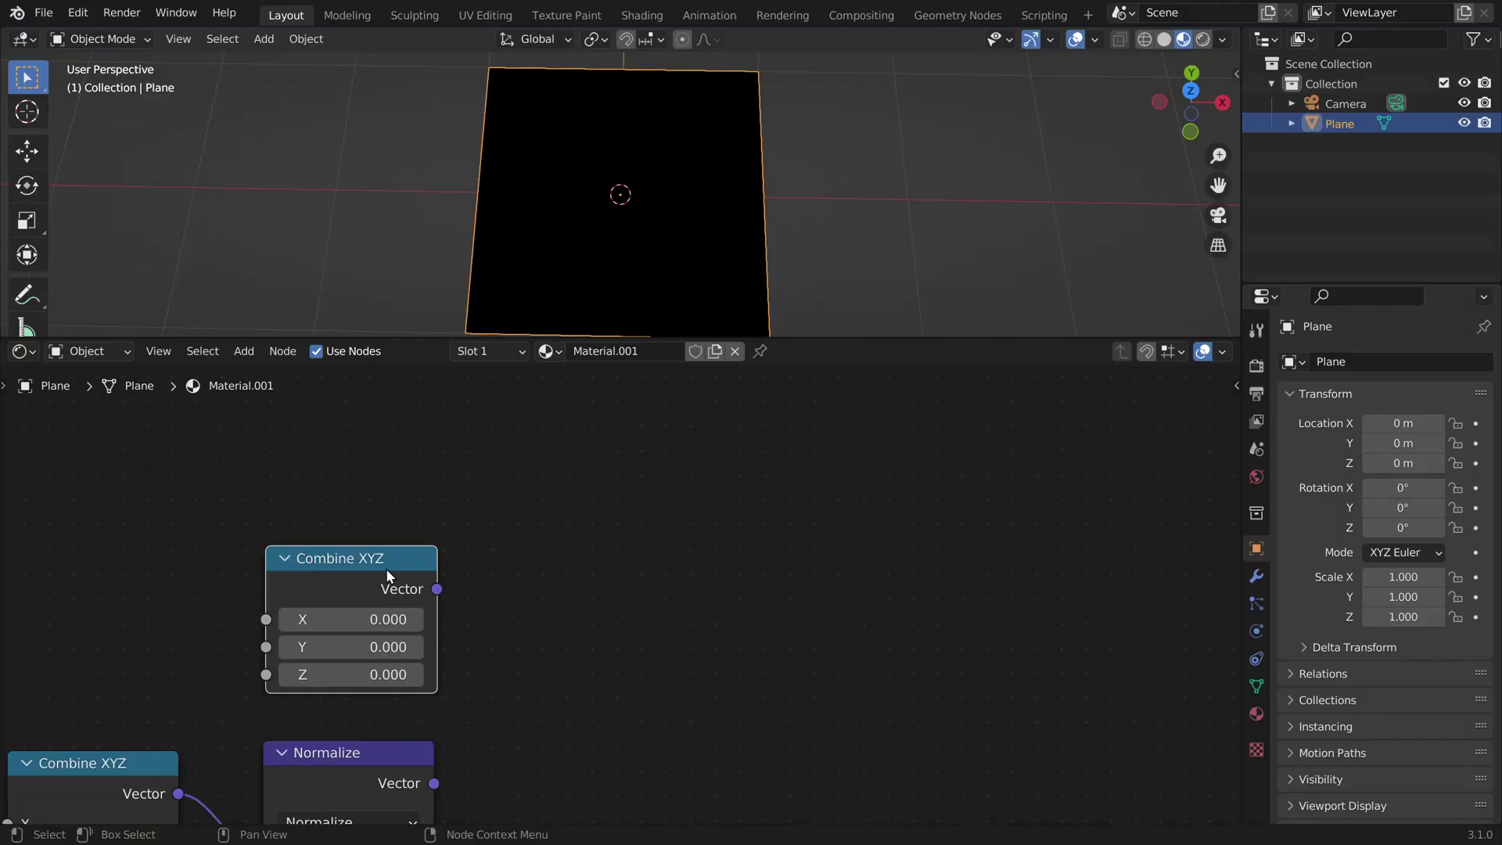
- In Blender, duplicate the ray origin's Combine XYZ node for the sphere position and set its Z to 23.5
key("shift+d")
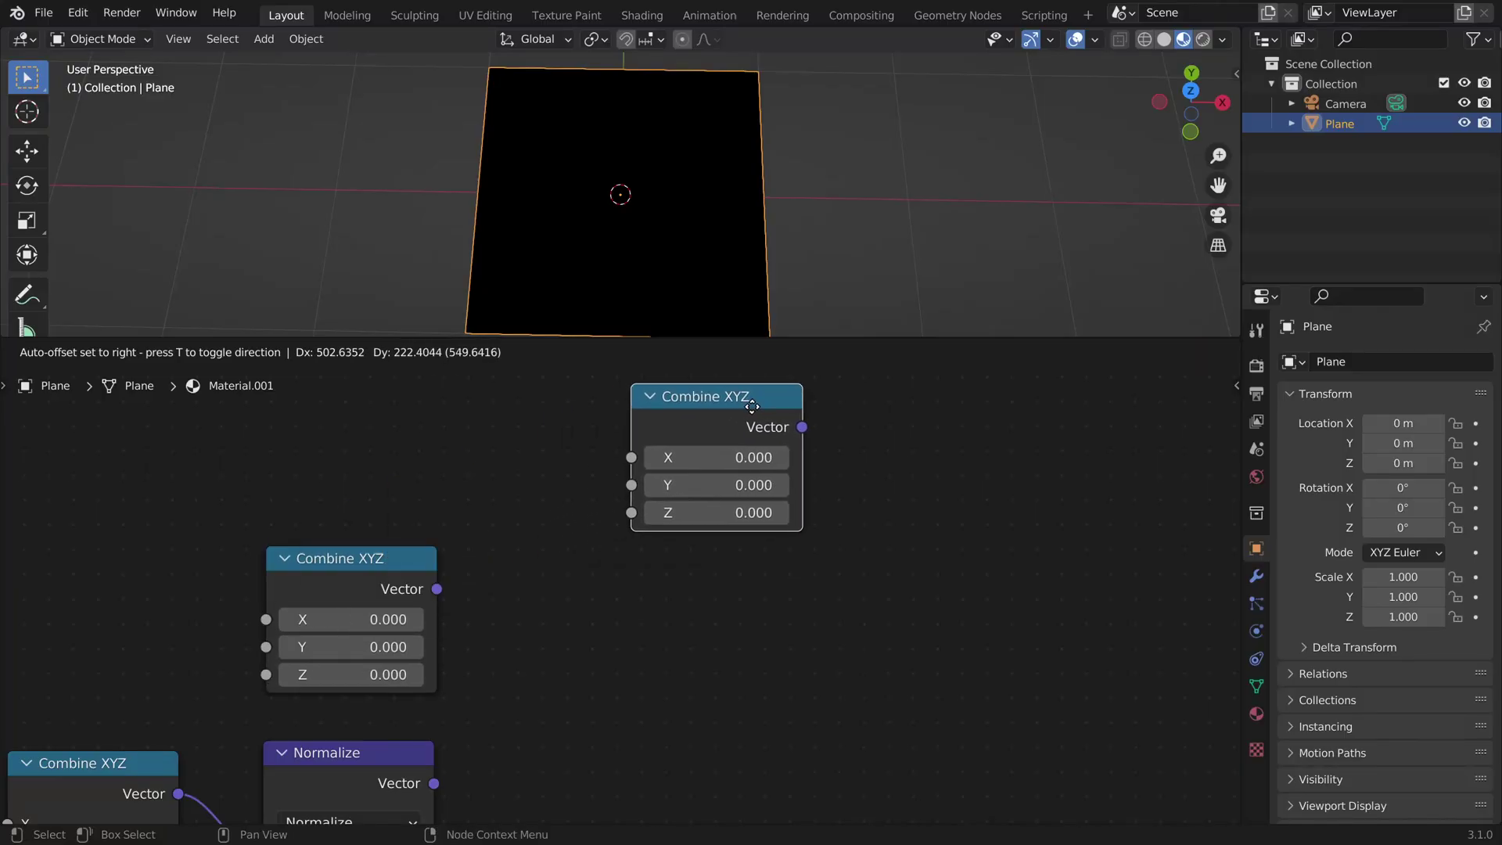
left_click(819, 398)
middle_click_drag(881, 432, 832, 510)
scroll(864, 505, "up", 3)
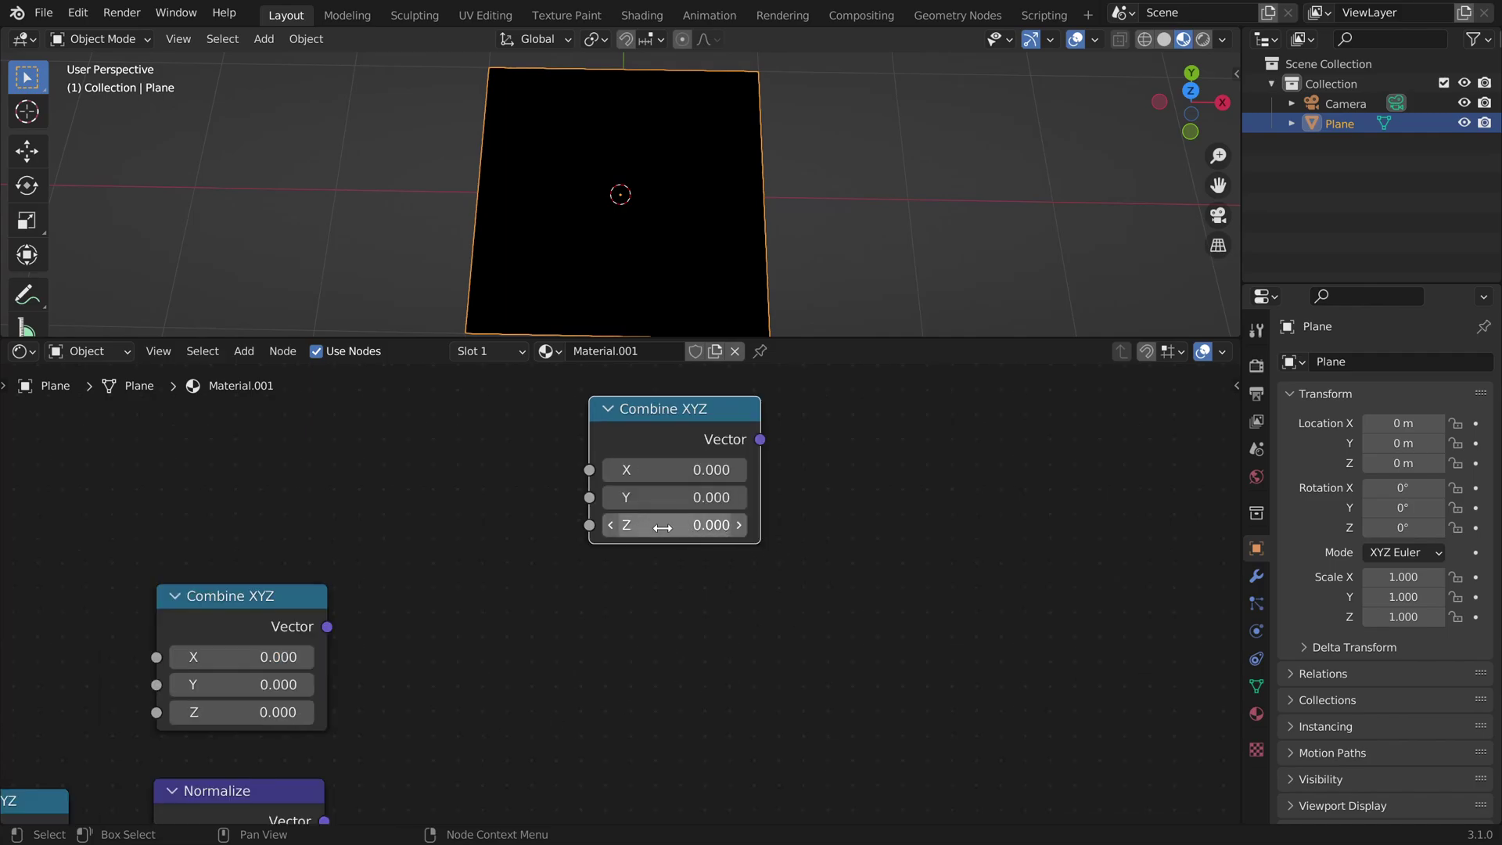
left_click(661, 528)
type("23.5")
key("Return")
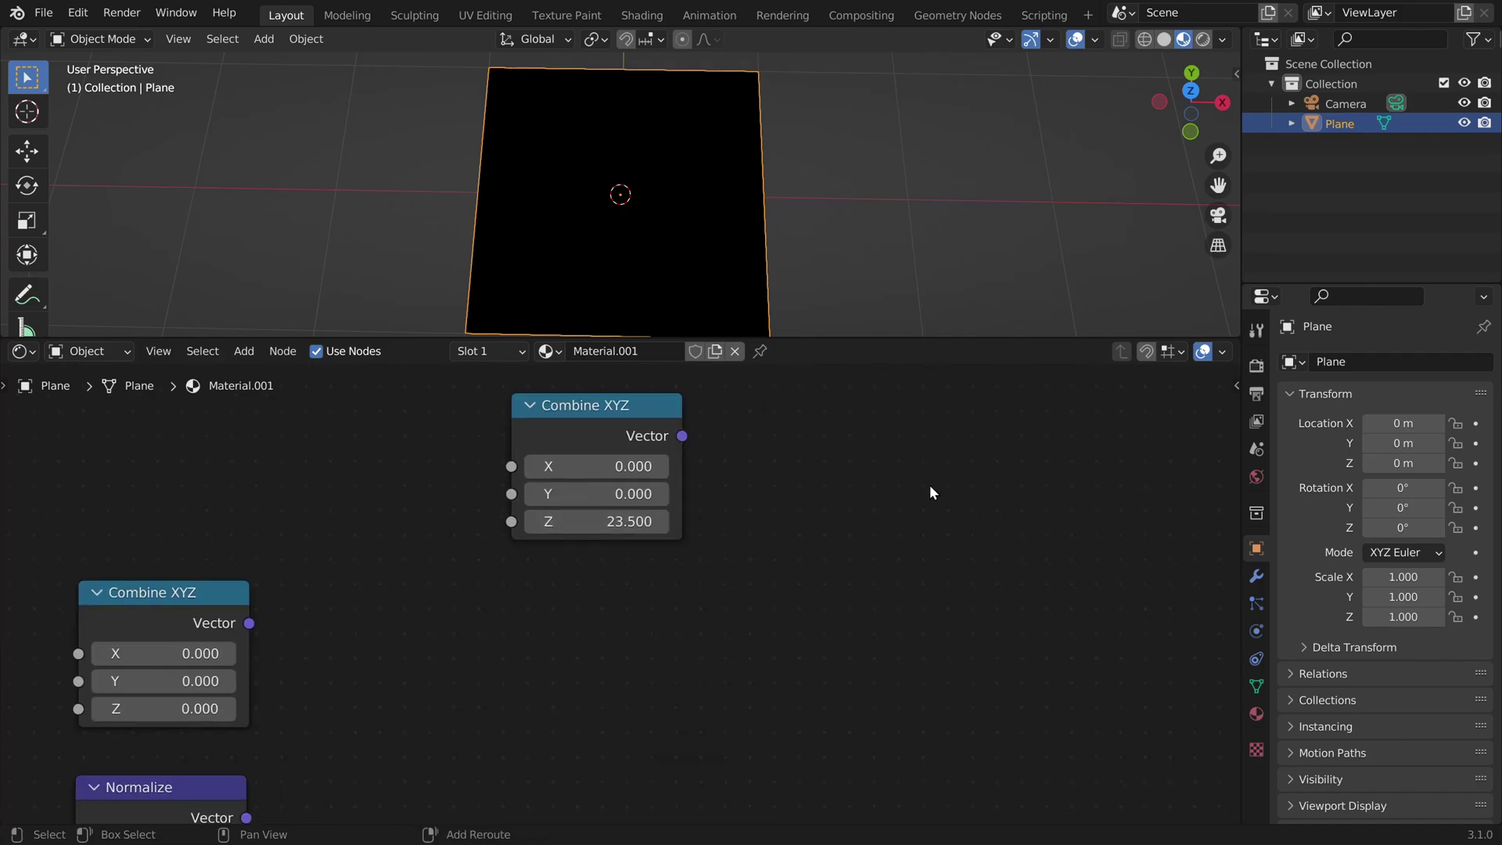
- Add a Vector Math node set to Subtract, with the sphere position as first input and the ray origin as second
key("shift+a")
left_click(927, 485)
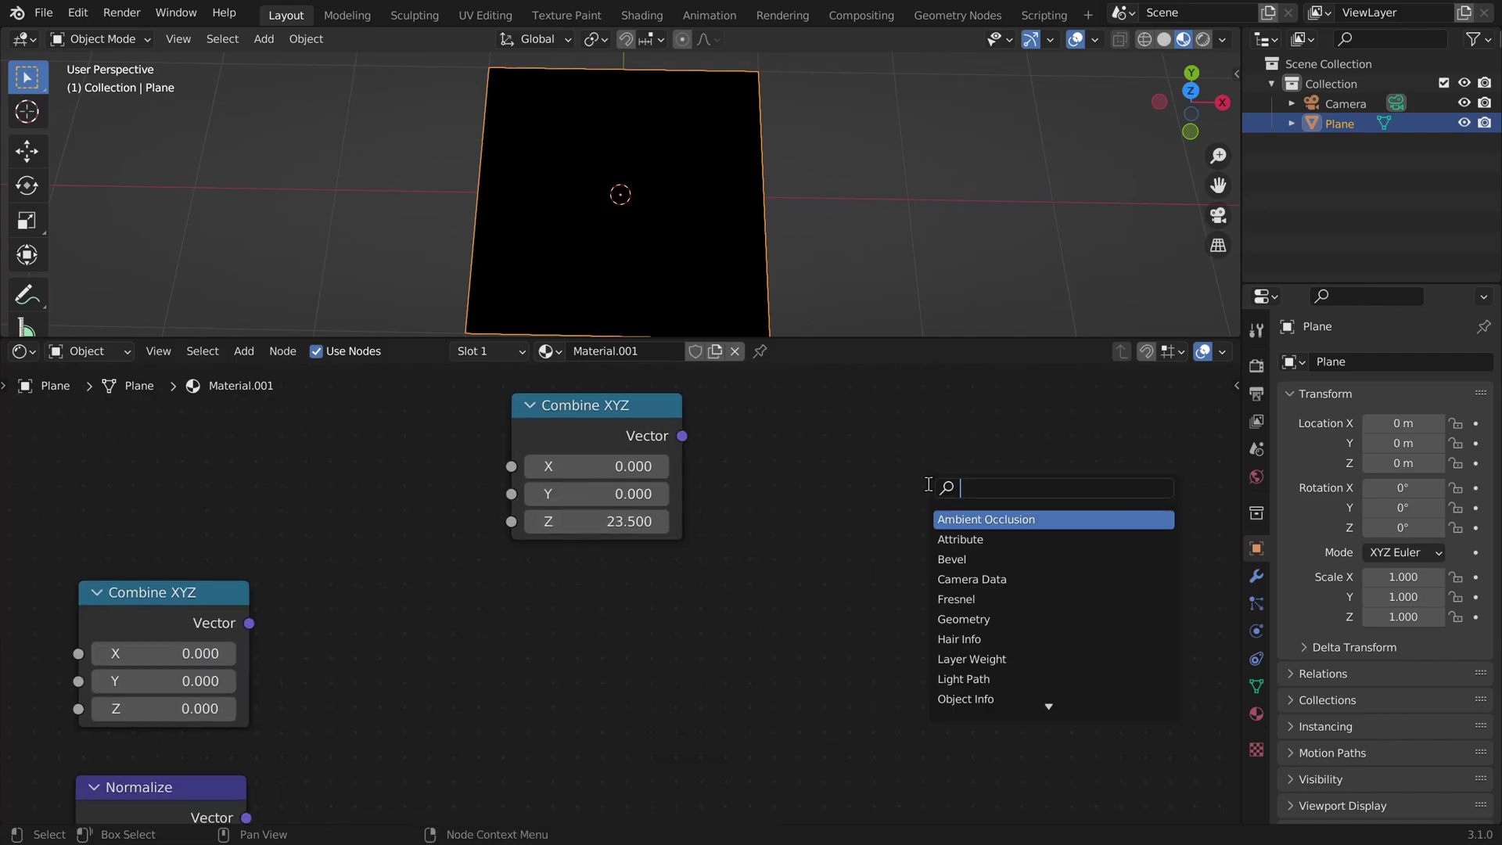
type("vec")
left_click(1007, 517)
left_click(920, 485)
key("ctrl+minus")
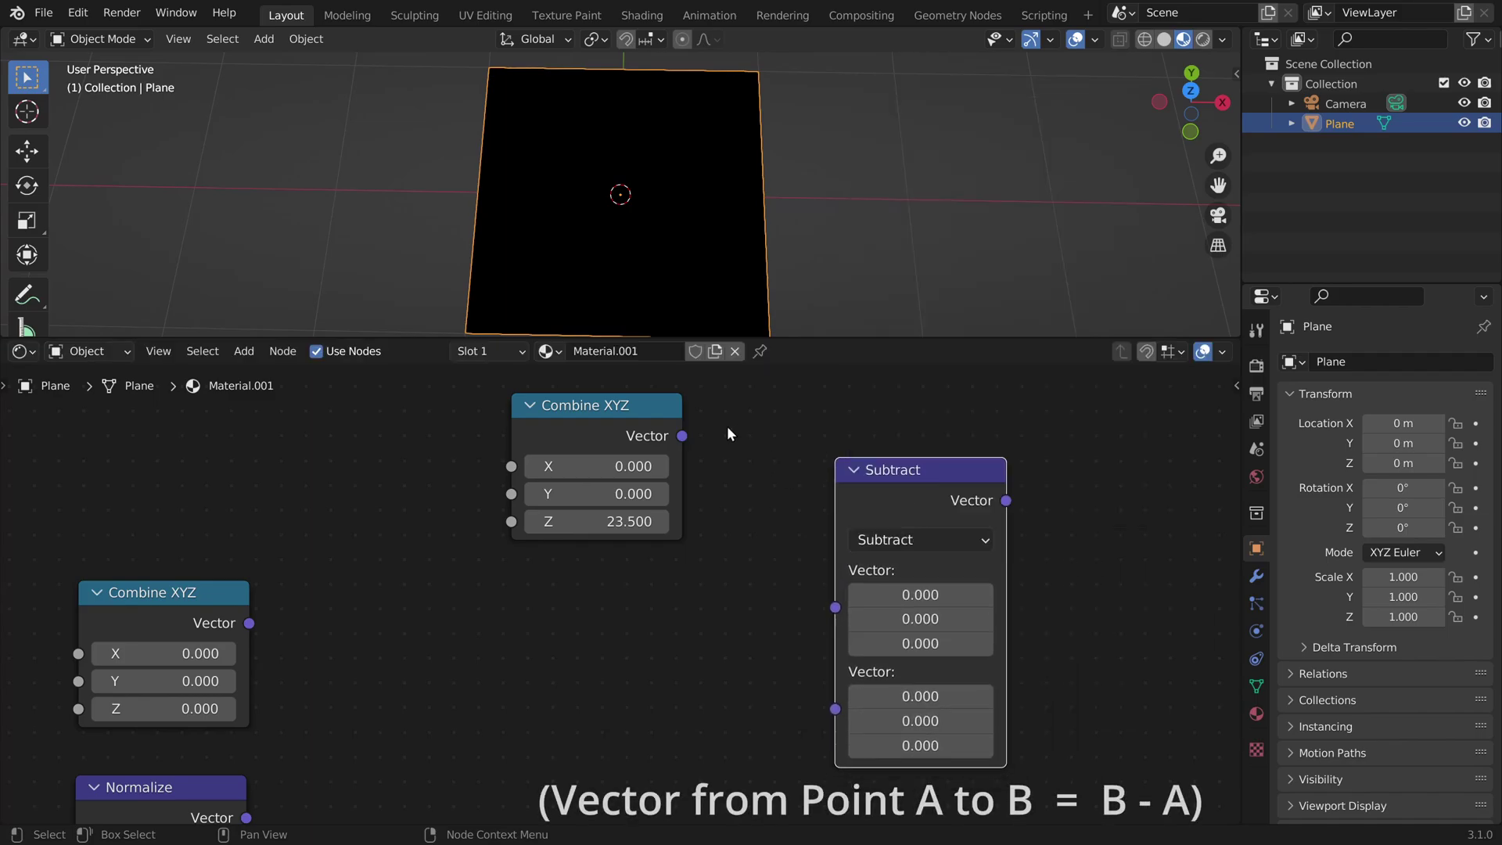
left_click_drag(249, 623, 835, 708)
left_click_drag(682, 435, 835, 607)
- Duplicate the Subtract node as a Dot Product and feed it the subtraction result and the normalized ray direction
scroll(696, 549, "down", 1)
key("shift+d")
left_click(894, 575)
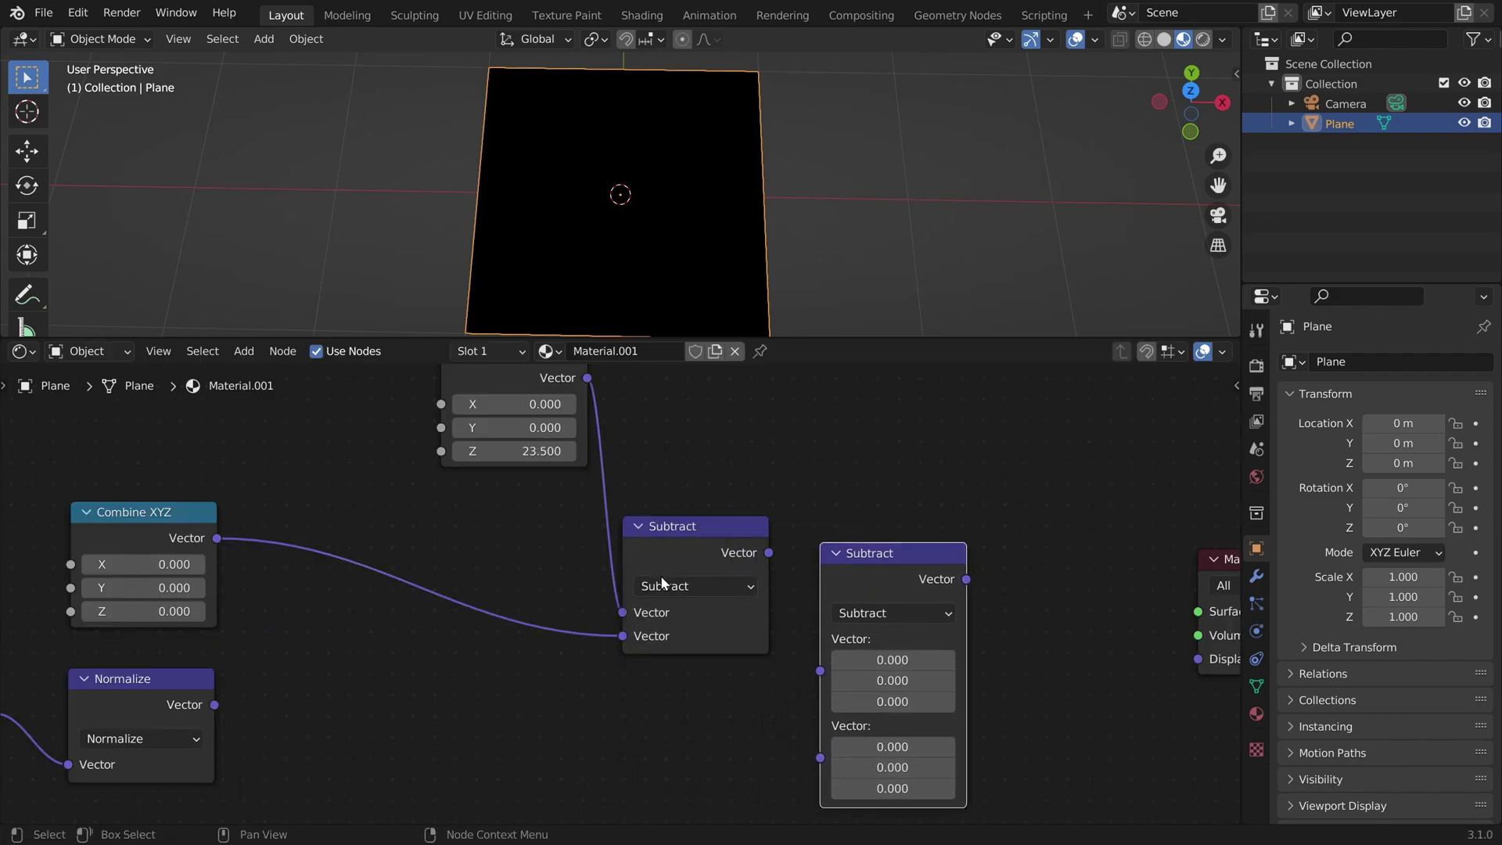
middle_click_drag(344, 651, 514, 578)
left_click(1062, 539)
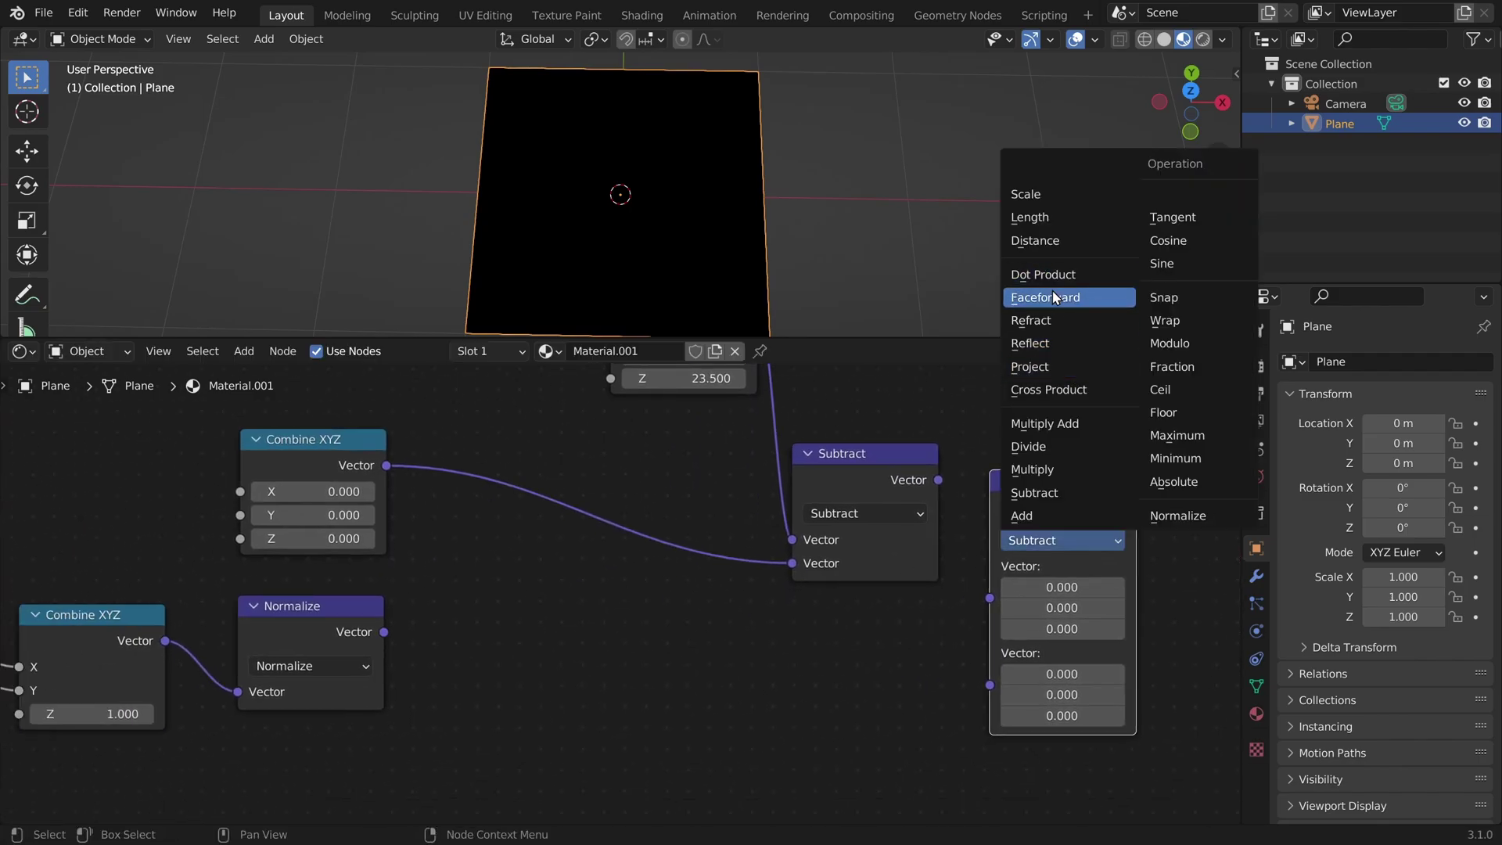
left_click(1051, 276)
left_click_drag(938, 480, 990, 598)
left_click_drag(1029, 498, 1089, 487)
left_click_drag(383, 632, 1045, 617)
- Place a vector Add node after the Dot Product and connect the ray origin and the normalized ray direction to it
middle_click_drag(1072, 527, 419, 651)
scroll(419, 651, "up", 8)
left_click_drag(707, 569, 560, 616)
scroll(687, 603, "down", 3)
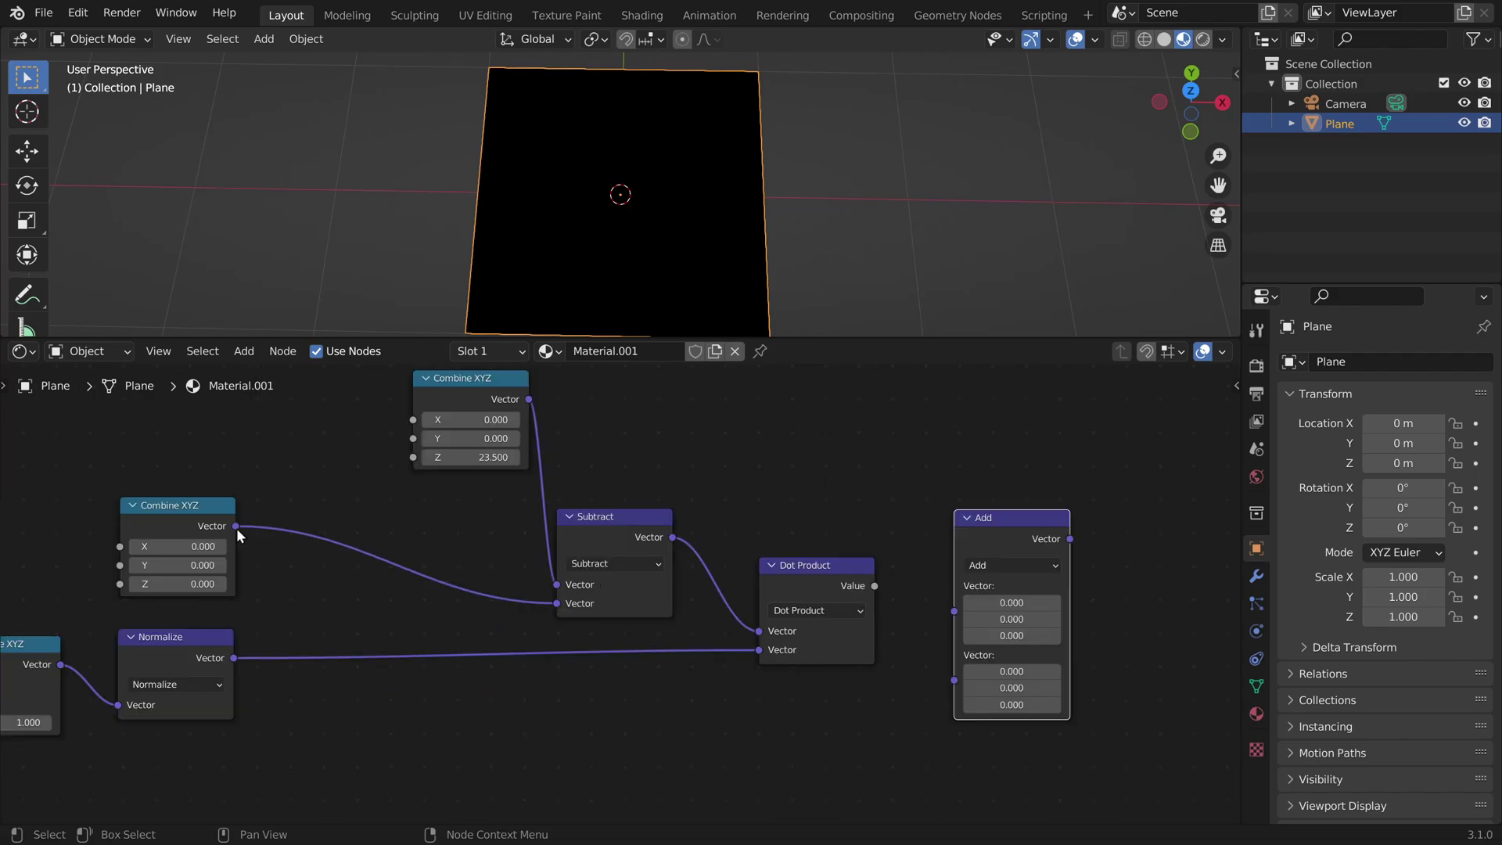
left_click_drag(236, 527, 944, 621)
left_click_drag(944, 622, 948, 616)
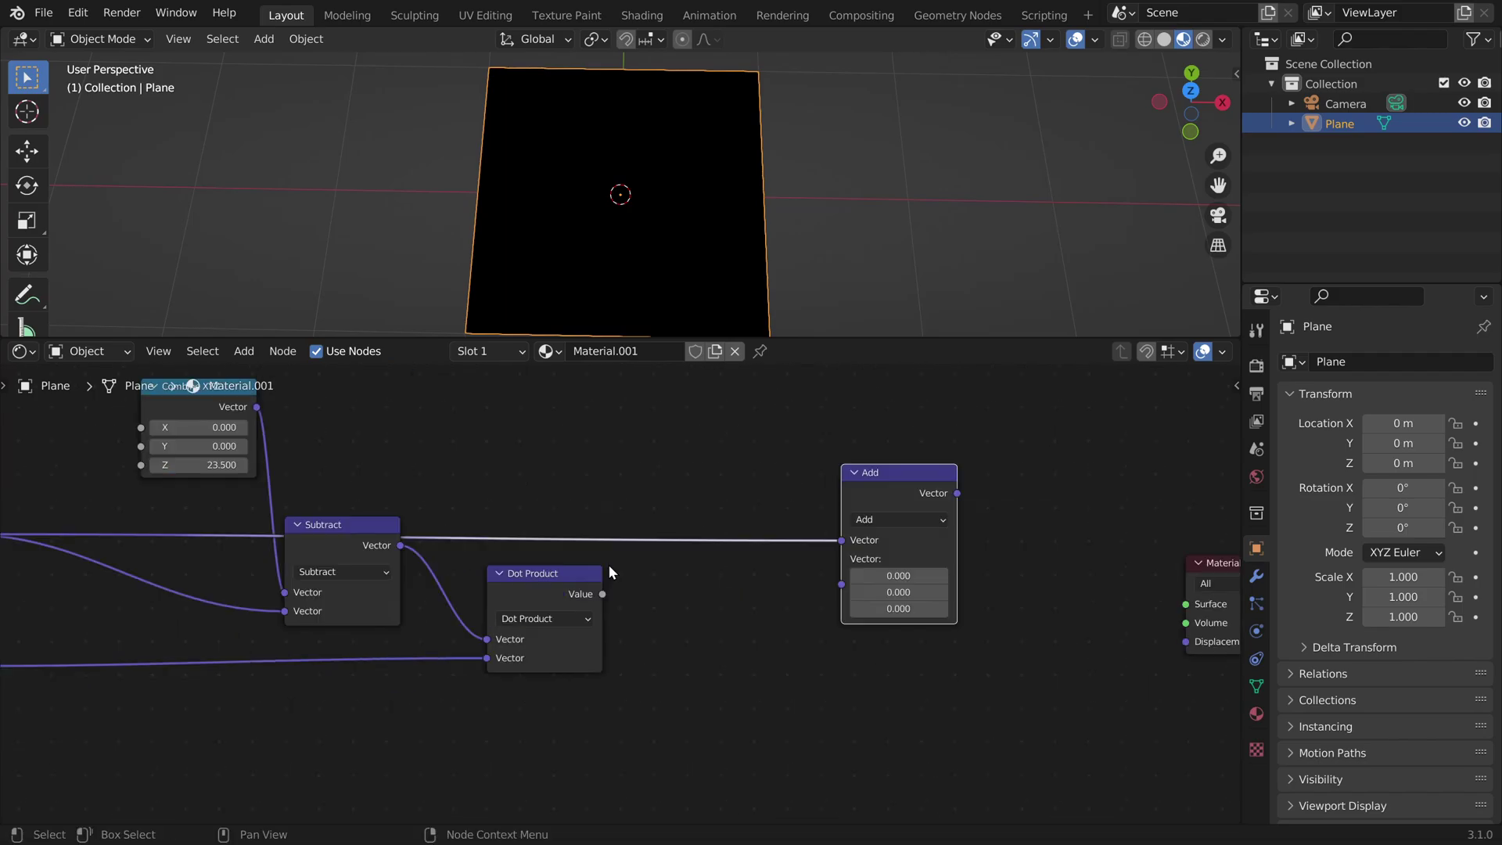
middle_click_drag(268, 650, 556, 600)
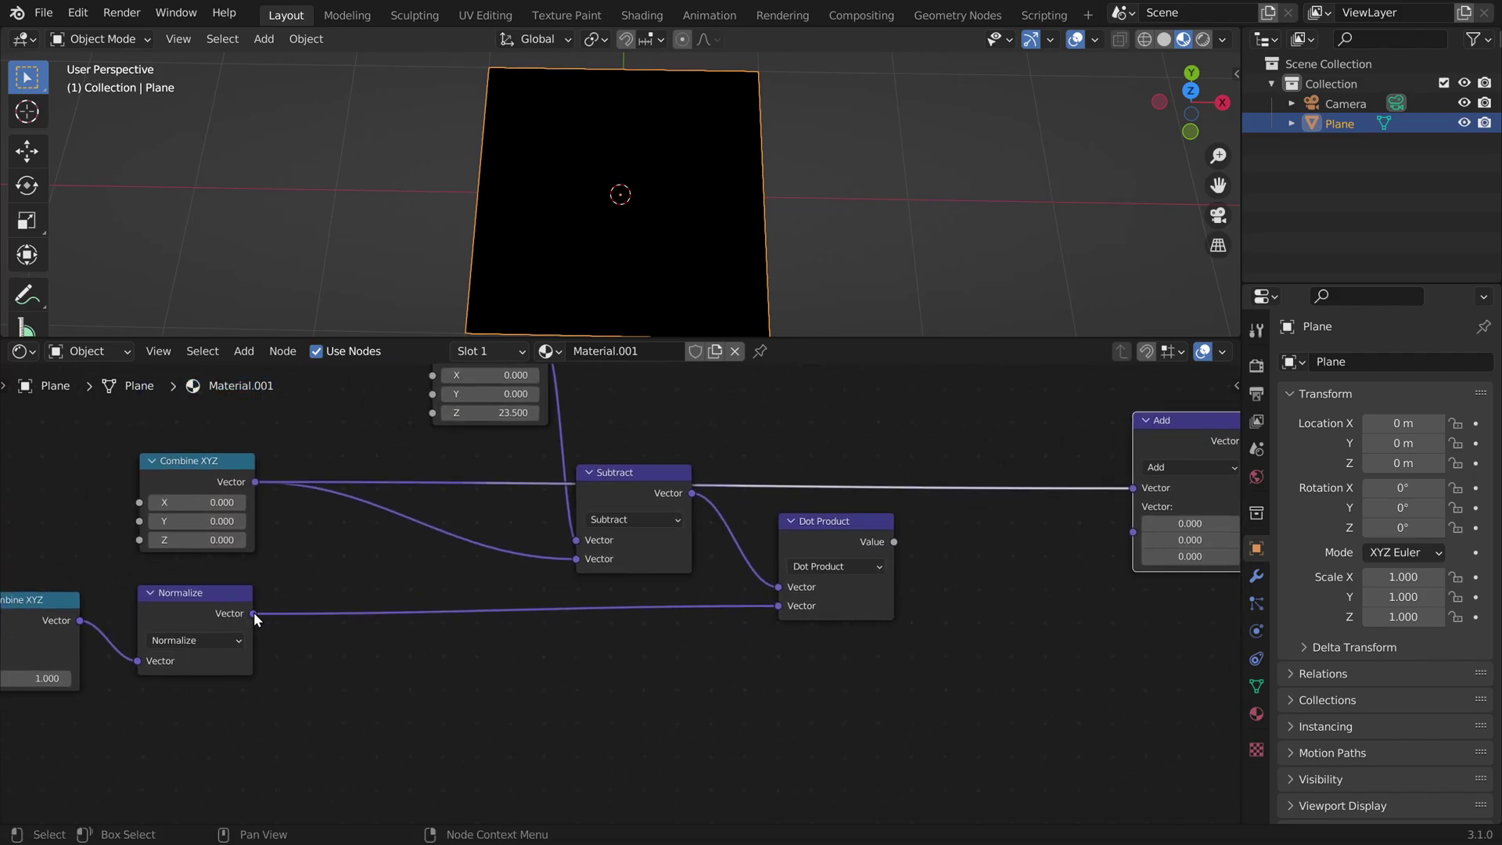
left_click_drag(255, 614, 1140, 534)
- Insert a Scale vector node on the ray direction's link into Add and drive its scale with the Dot Product value
key("shift+d")
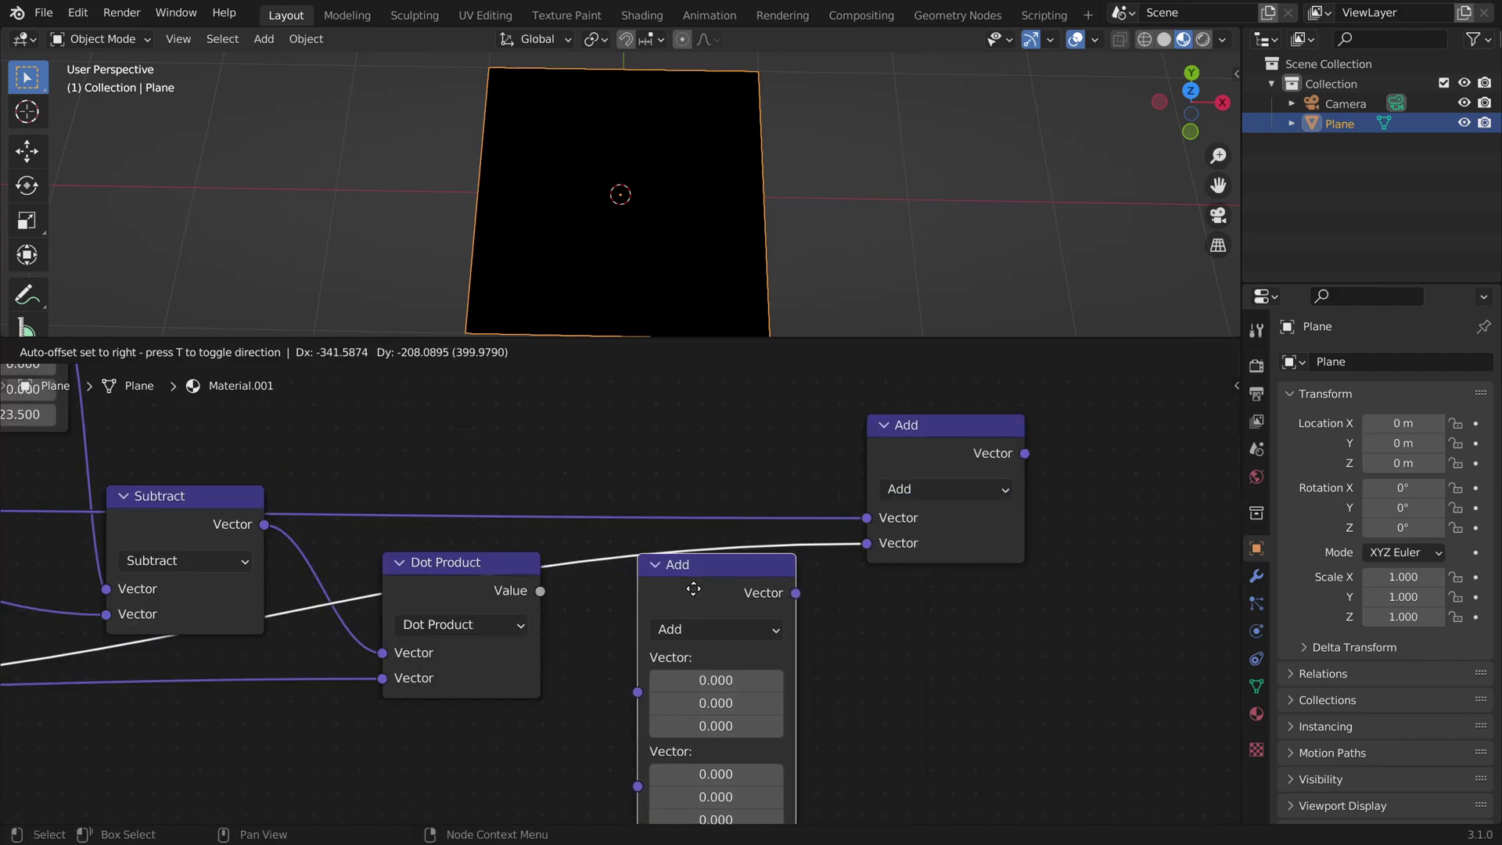
left_click(678, 581)
middle_click_drag(706, 599, 758, 559)
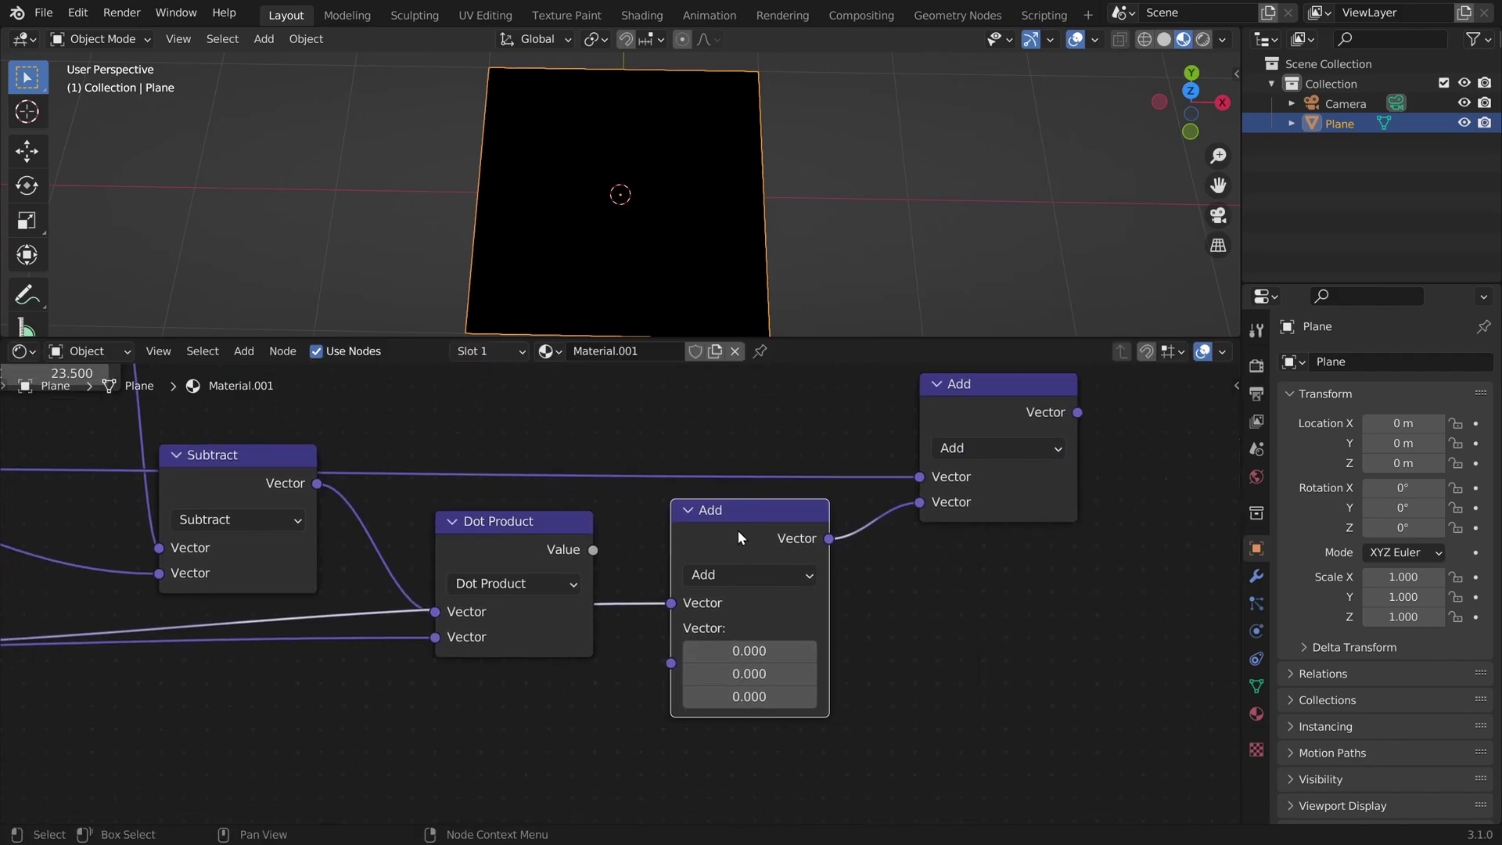
left_click_drag(735, 528, 762, 632)
left_click(756, 682)
left_click(743, 305)
middle_click_drag(633, 606, 711, 543)
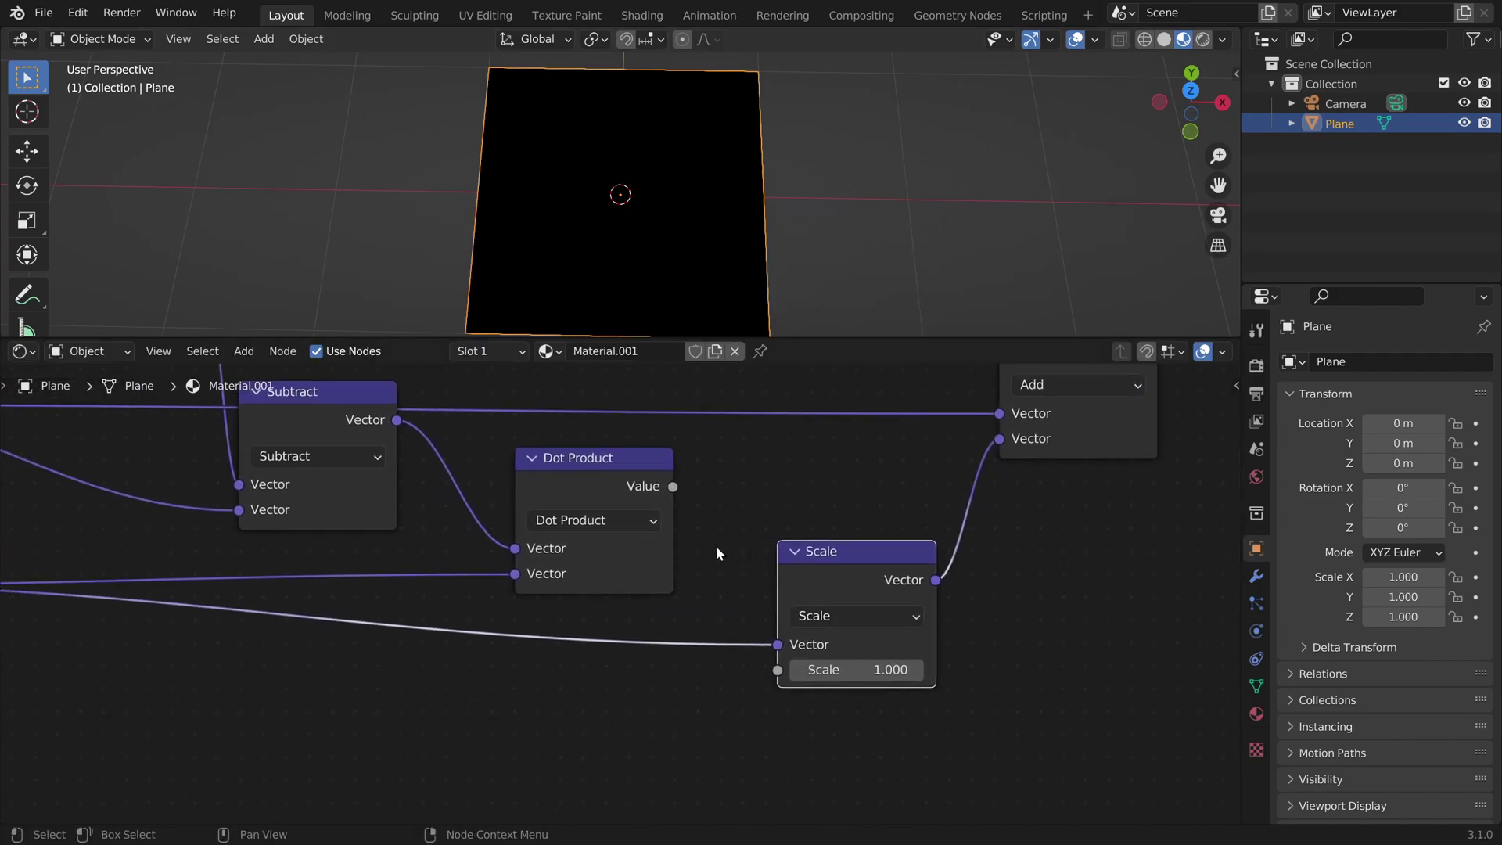
scroll(711, 547, "up", 2)
left_click_drag(692, 447, 835, 697)
- Create a Distance vector node after Add and connect the sphere position and the Add result to it
middle_click_drag(915, 552, 747, 617)
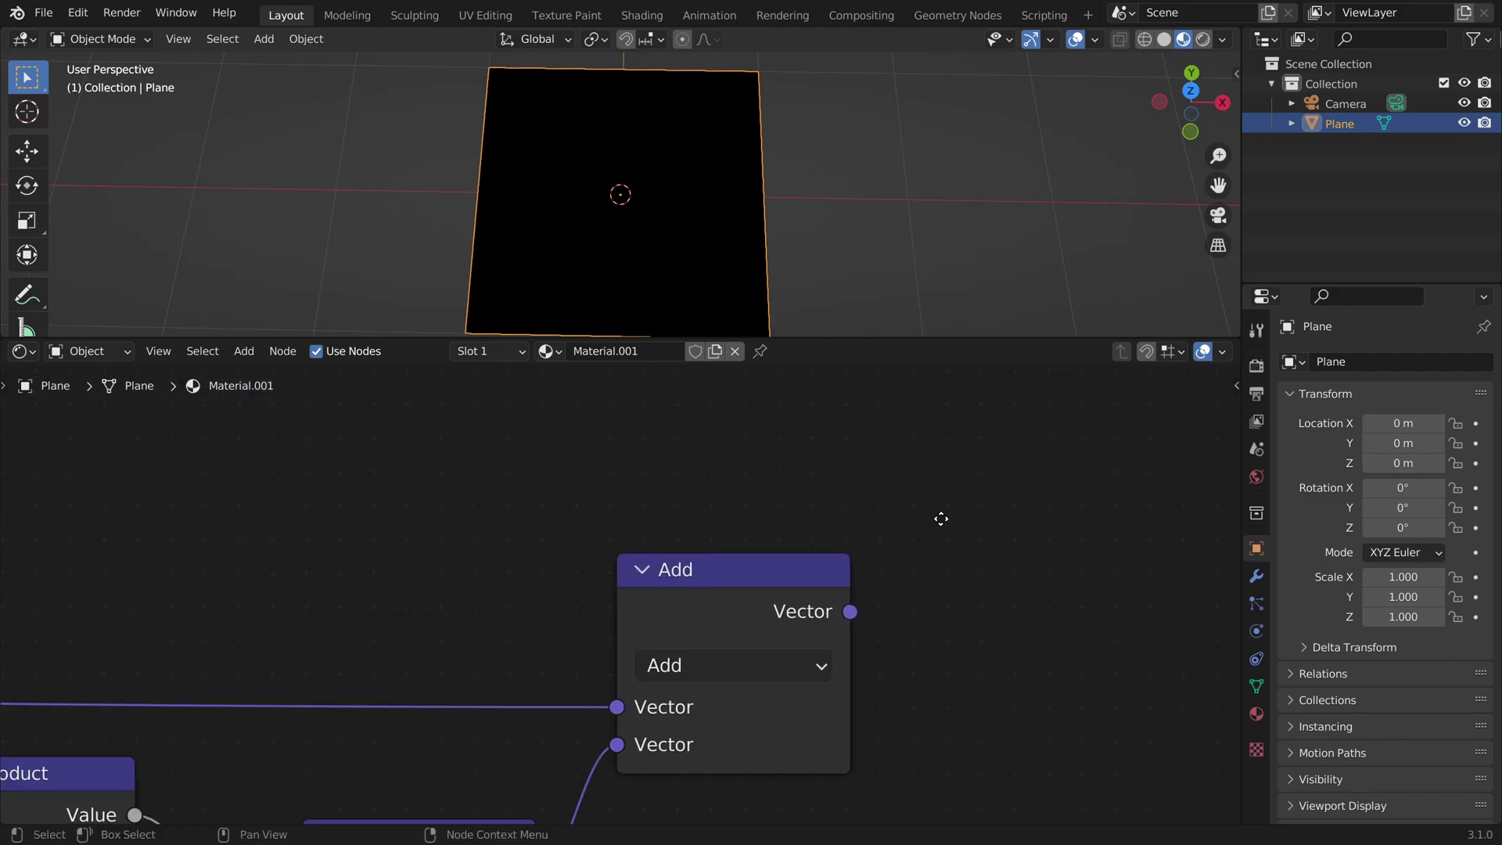
middle_click_drag(941, 518, 903, 478)
left_click_drag(898, 481, 546, 772)
scroll(835, 587, "down", 4)
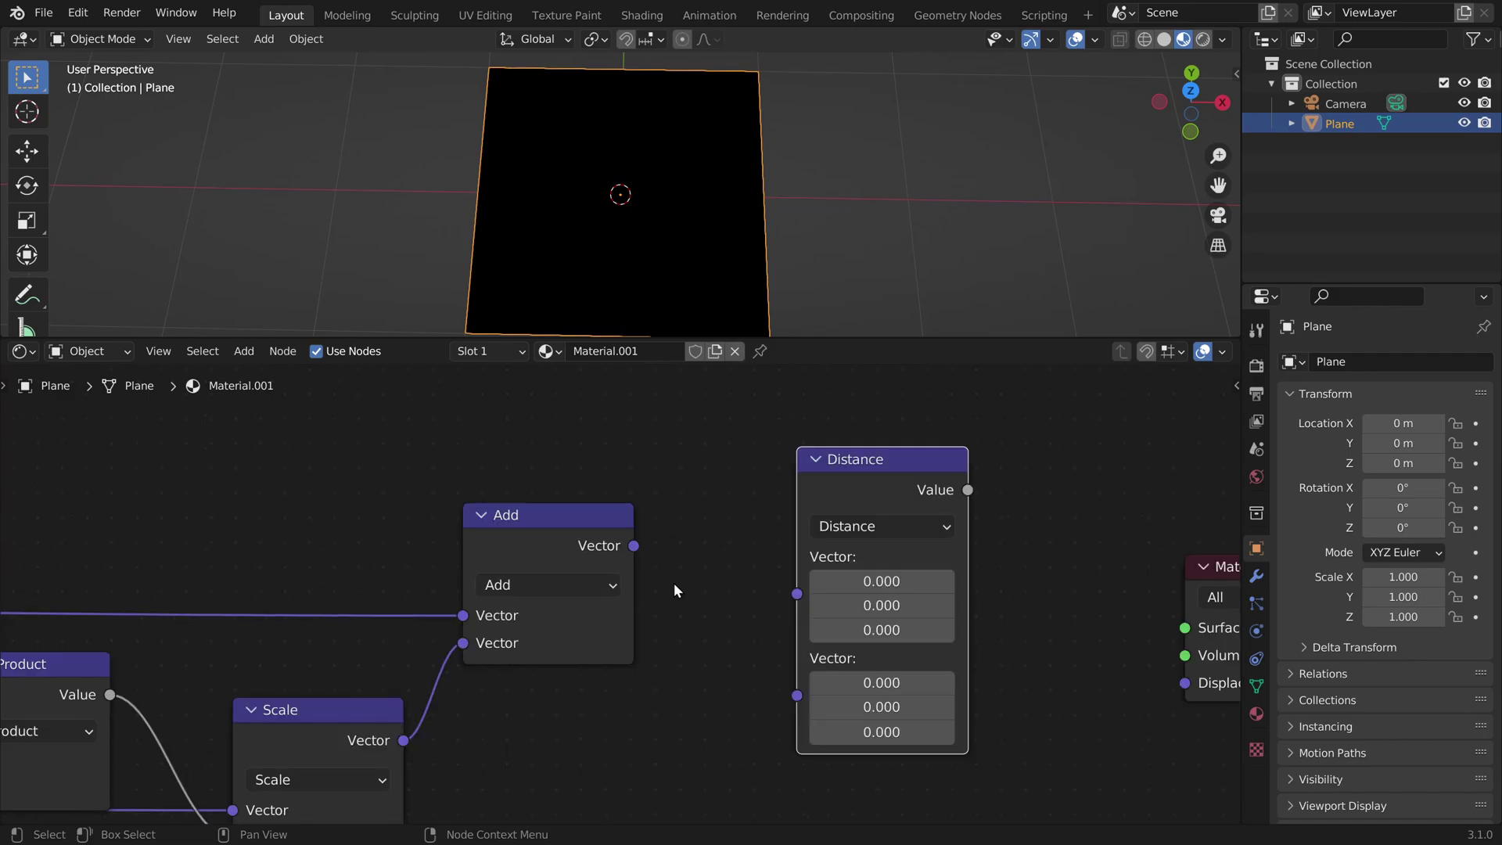
left_click_drag(633, 546, 797, 696)
scroll(800, 626, "down", 2)
scroll(569, 553, "down", 2)
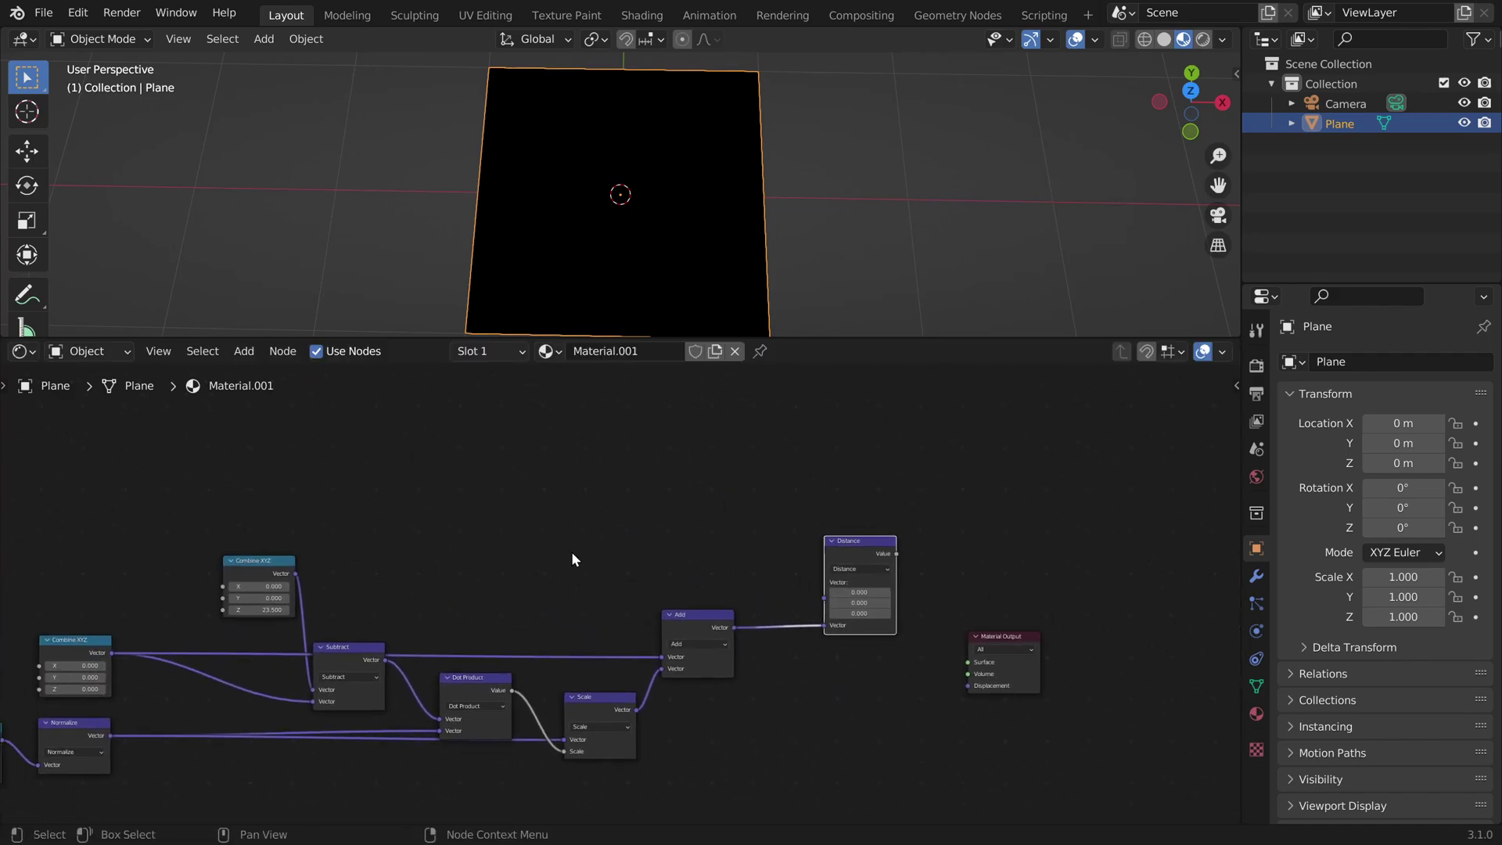
scroll(227, 575, "up", 2)
left_click_drag(140, 565, 861, 570)
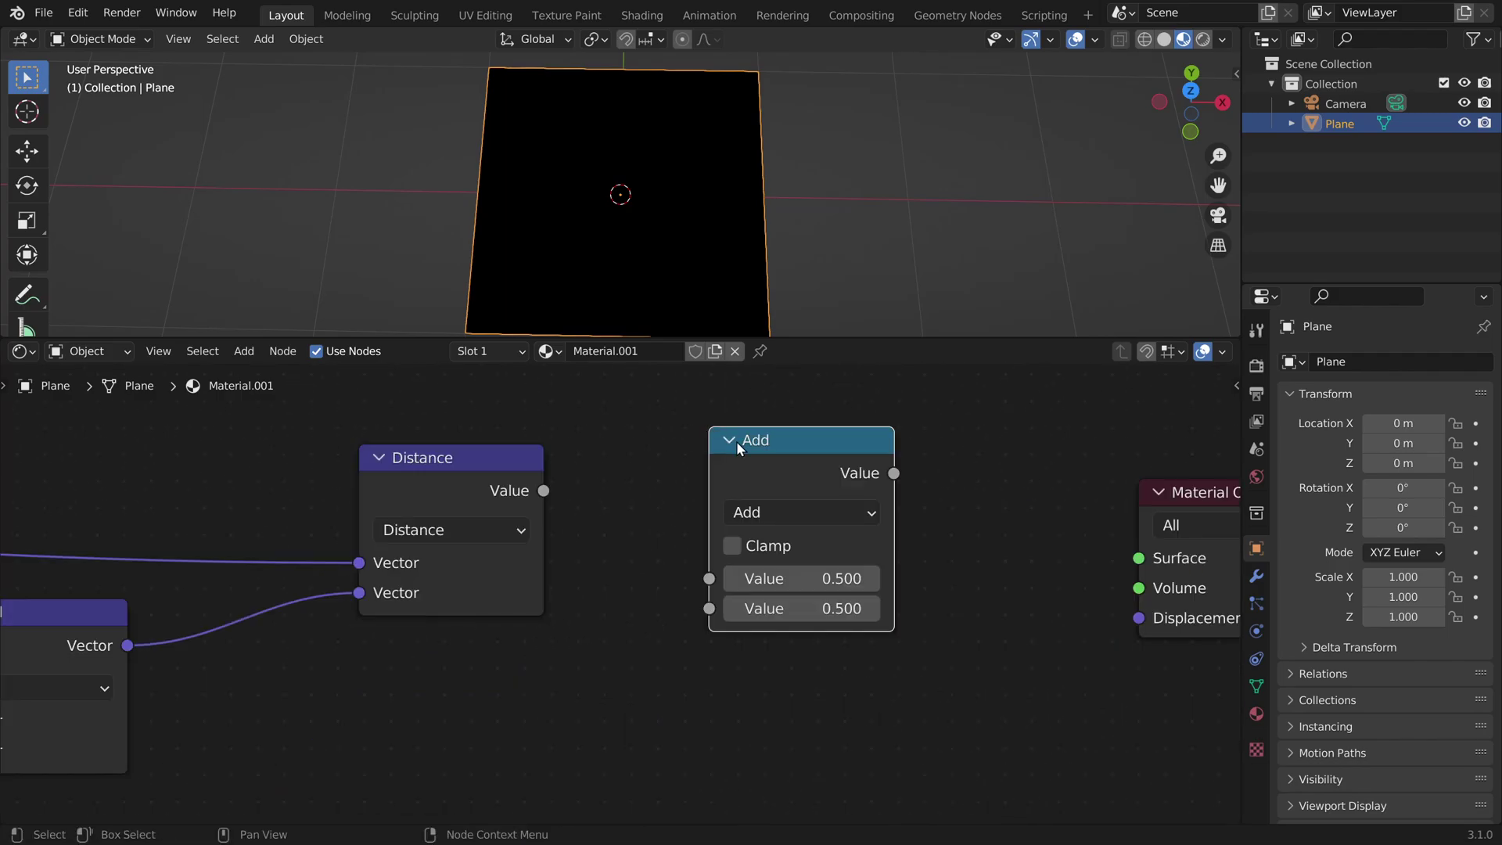
- Set the Math node to Less Than and connect it between the Distance node and the Material Output's surface
left_click(774, 510)
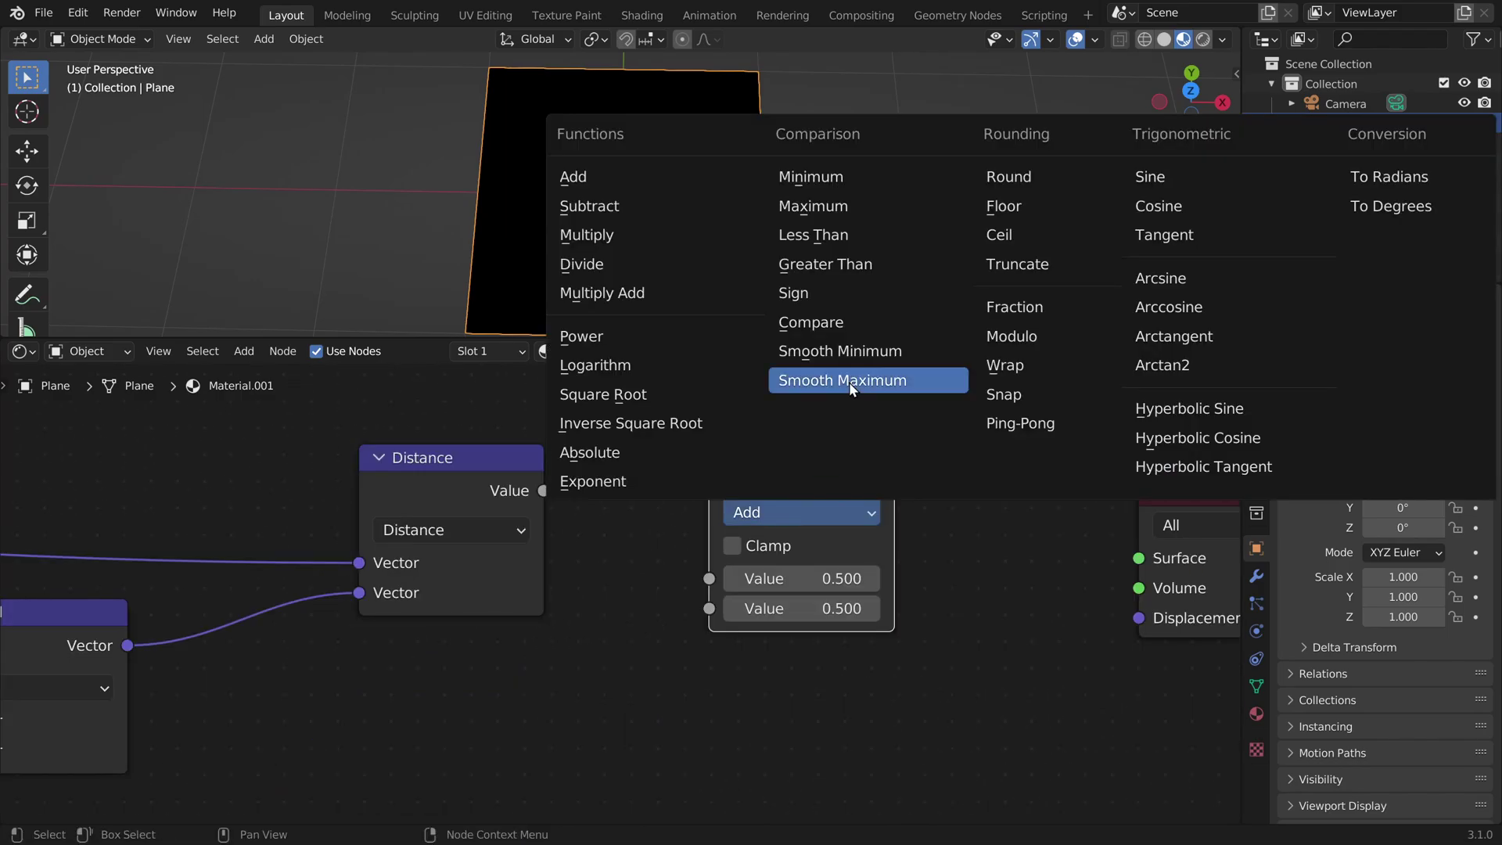
left_click(829, 244)
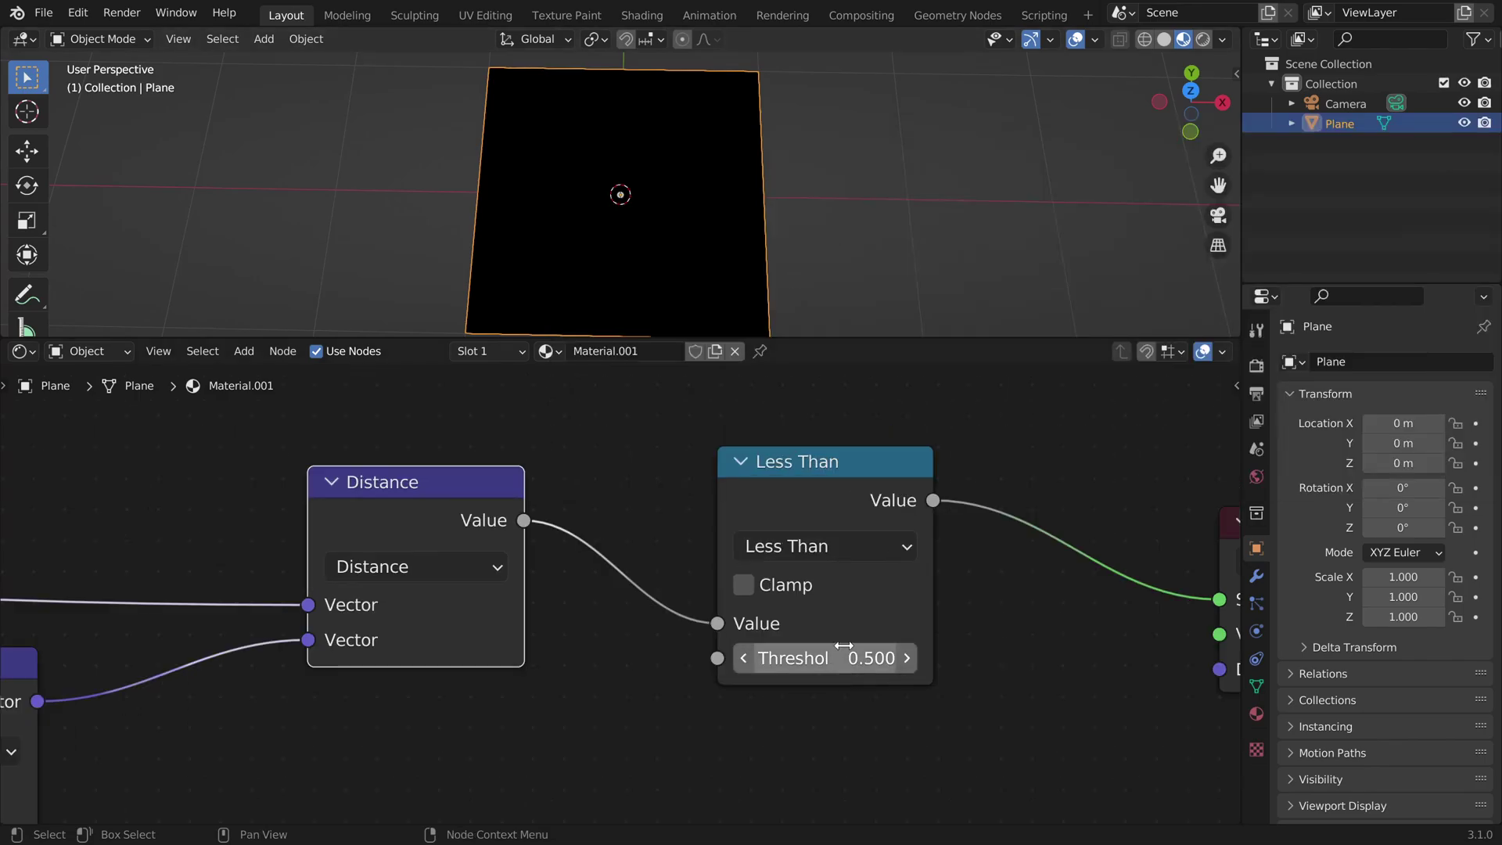
scroll(817, 532, "down", 9)
- Add a Value node set to 1 and connect it to the Less Than node's threshold
key("shift+a")
type("sva")
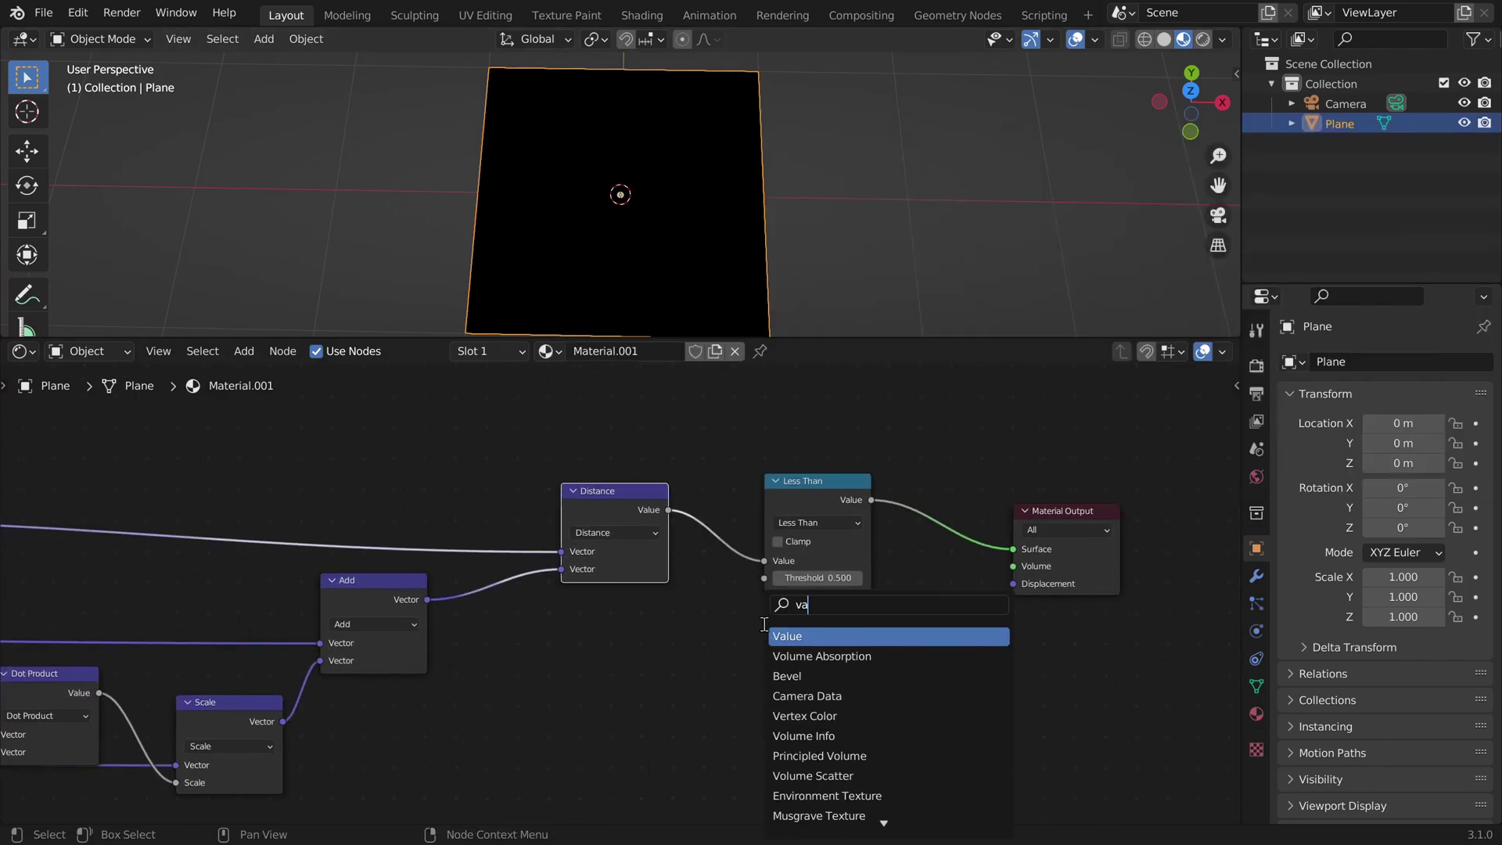
type("lu")
left_click(830, 639)
left_click(659, 676)
scroll(668, 687, "up", 5)
left_click_drag(710, 719, 833, 575)
left_click(630, 754)
type("1")
key("Return")
- Lower the sphere position's Z until the circle spans about half the plane's width, and move its node clear of the others
scroll(799, 676, "down", 4)
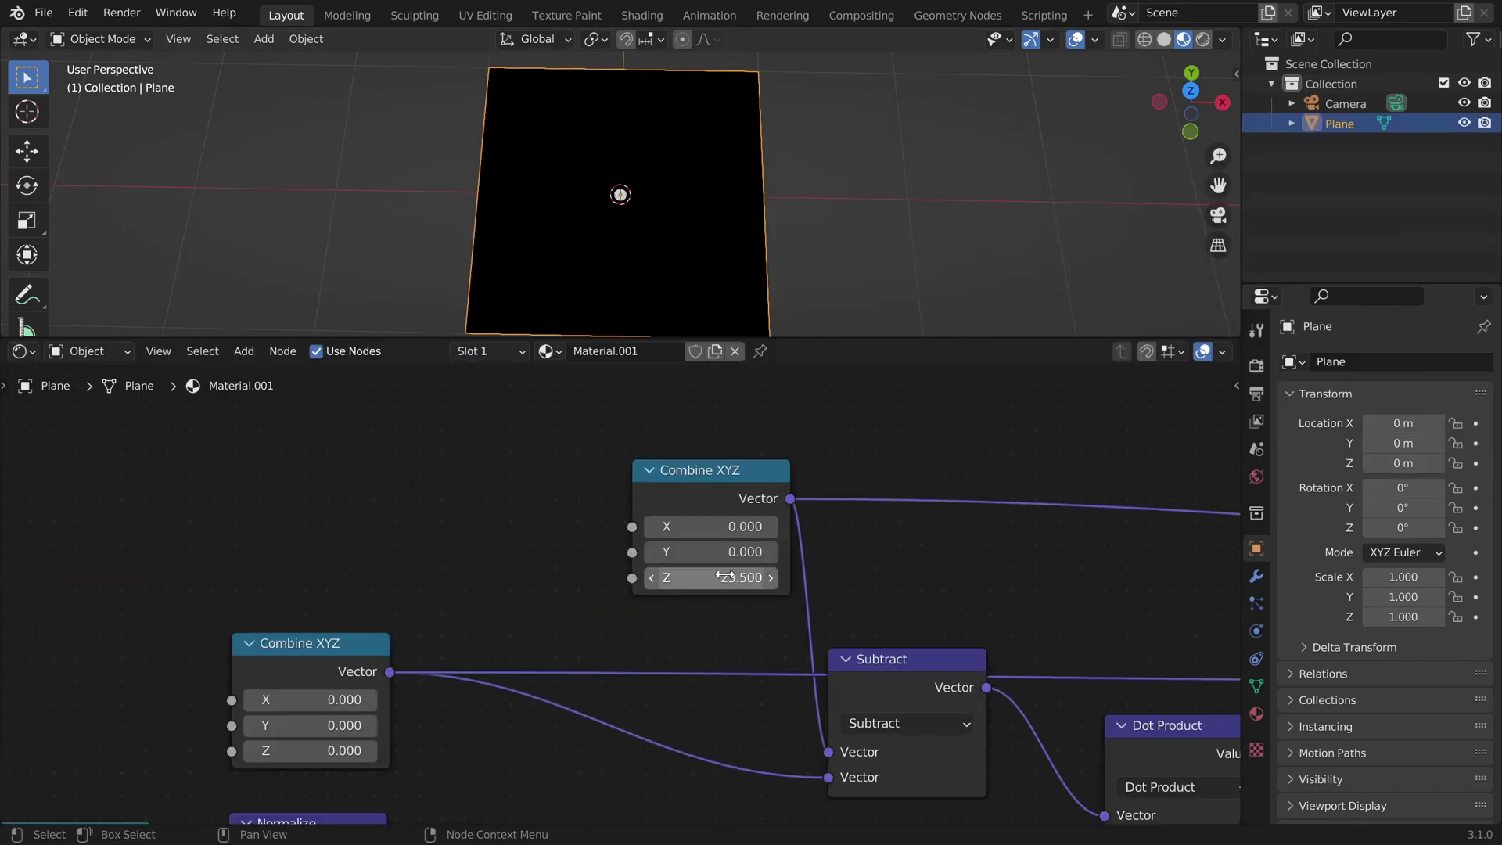
scroll(723, 575, "up", 1)
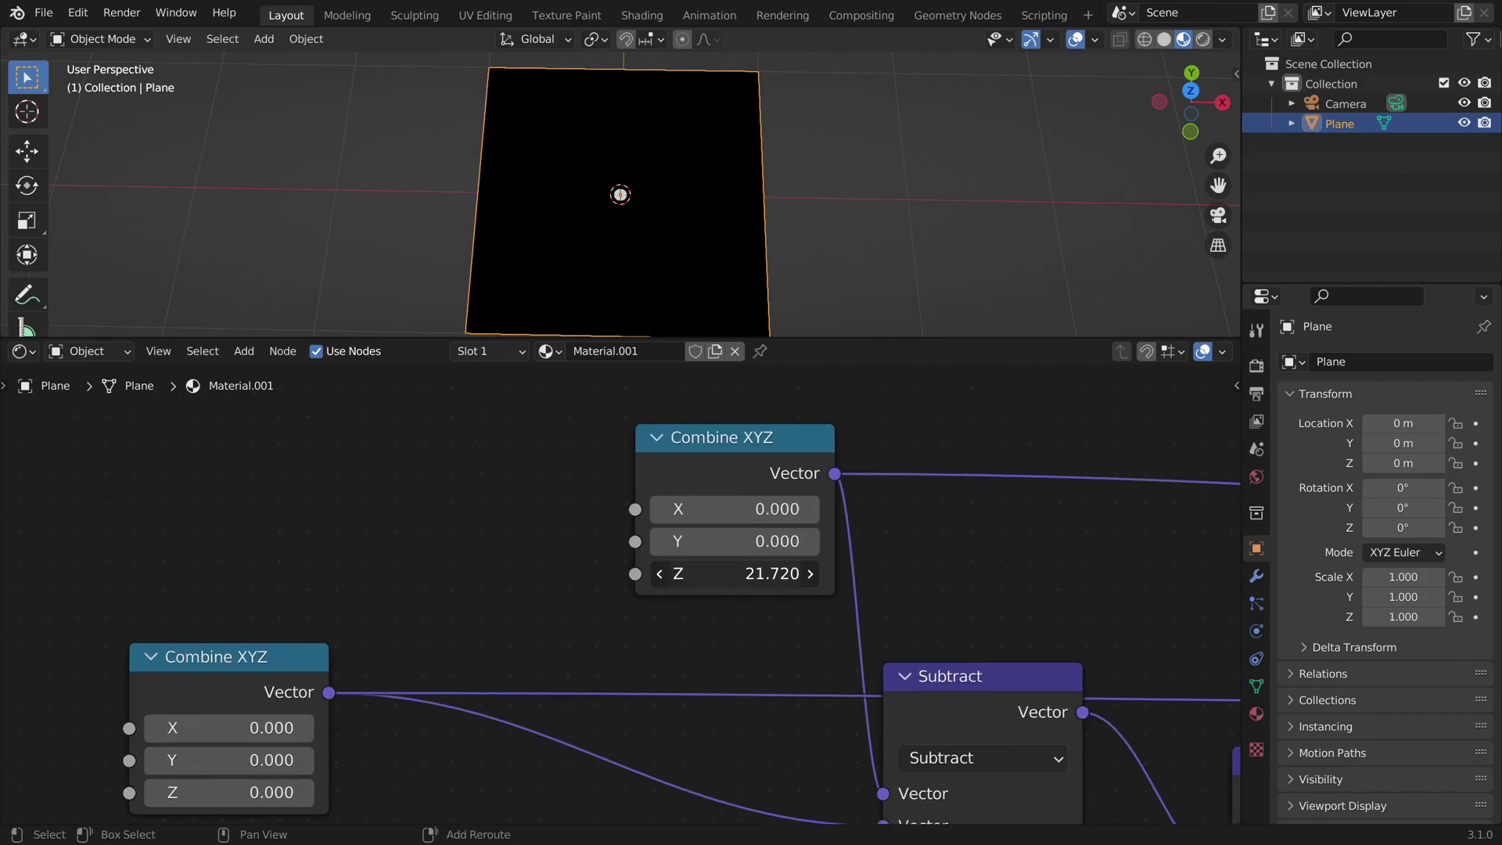
left_click_drag(735, 573, 677, 573)
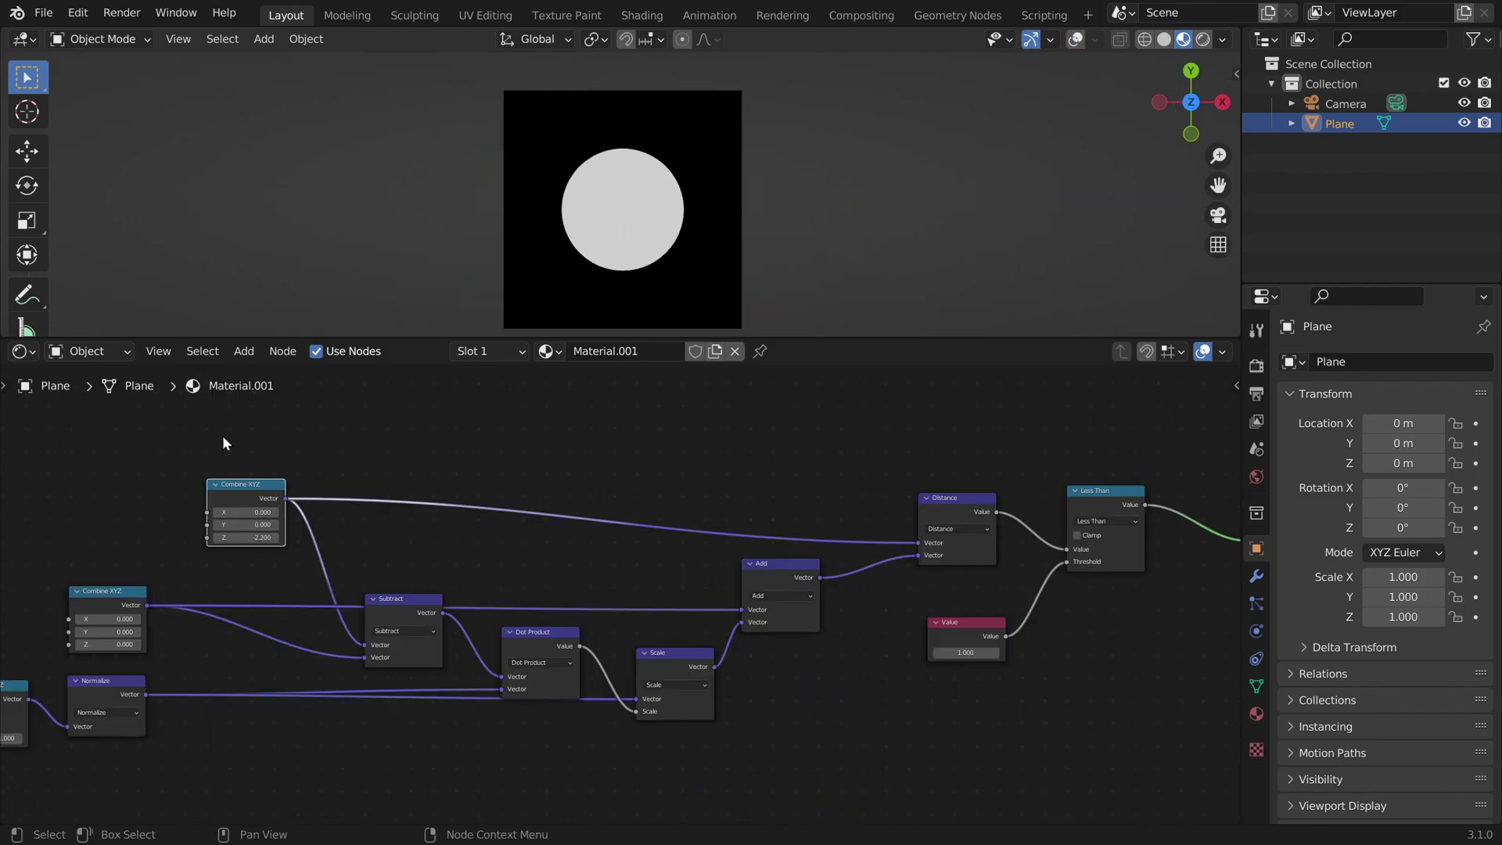
left_click_drag(235, 489, 146, 456)
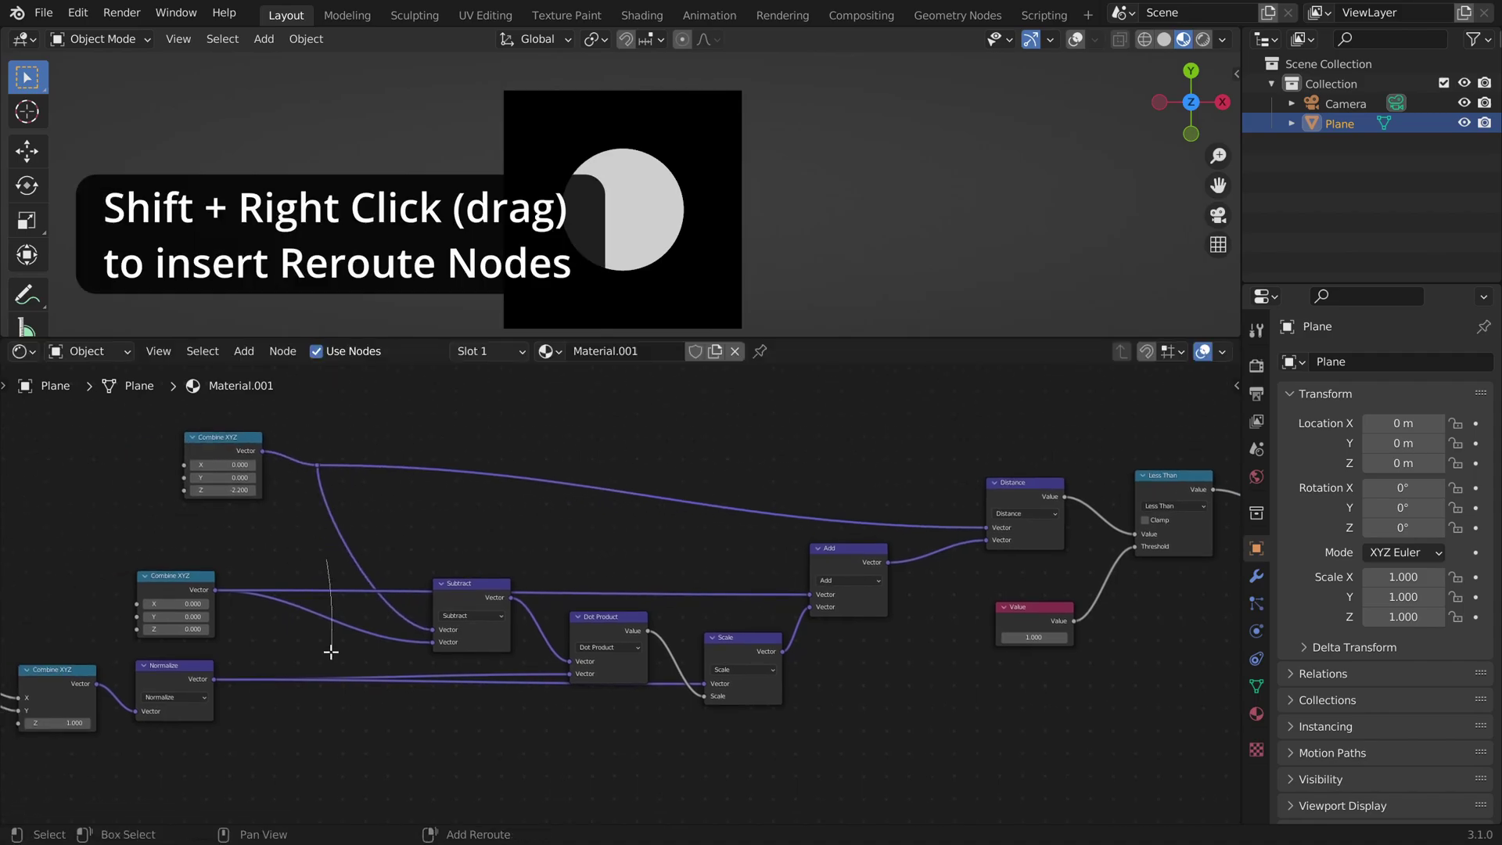
- Insert reroute points on the links leaving the sphere position, ray origin and ray direction, and reposition the Value node
right_click_drag(331, 651, 364, 708, "shift")
middle_click_drag(805, 651, 657, 659)
left_click_drag(884, 616, 857, 634)
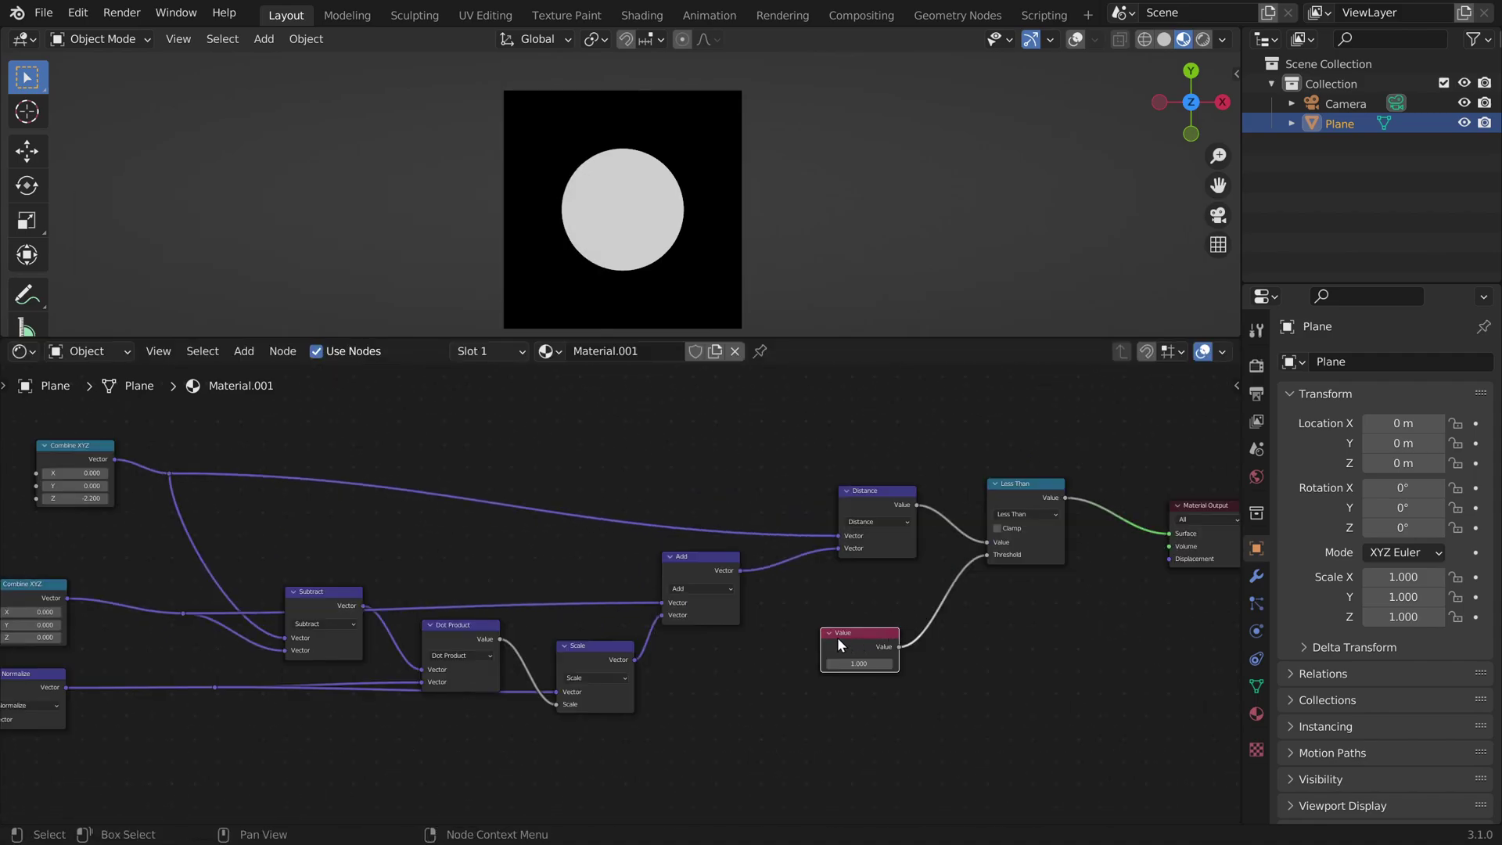
scroll(831, 638, "down", 1)
middle_click_drag(827, 629, 918, 631)
- Group the nodes from Subtract through Less Than, leaving the input nodes outside, and dissolve the reroute points inside the group
left_click_drag(918, 631, 230, 749)
scroll(422, 661, "down", 1)
left_click_drag(343, 451, 1089, 748)
key("ctrl+g")
left_click_drag(425, 437, 592, 549)
key("ctrl+x")
- Rename the group's Threshold input to Radius and set its minimum to 0 and maximum to 10
key("n")
left_click(1228, 528)
left_click(1174, 558)
type("Radi")
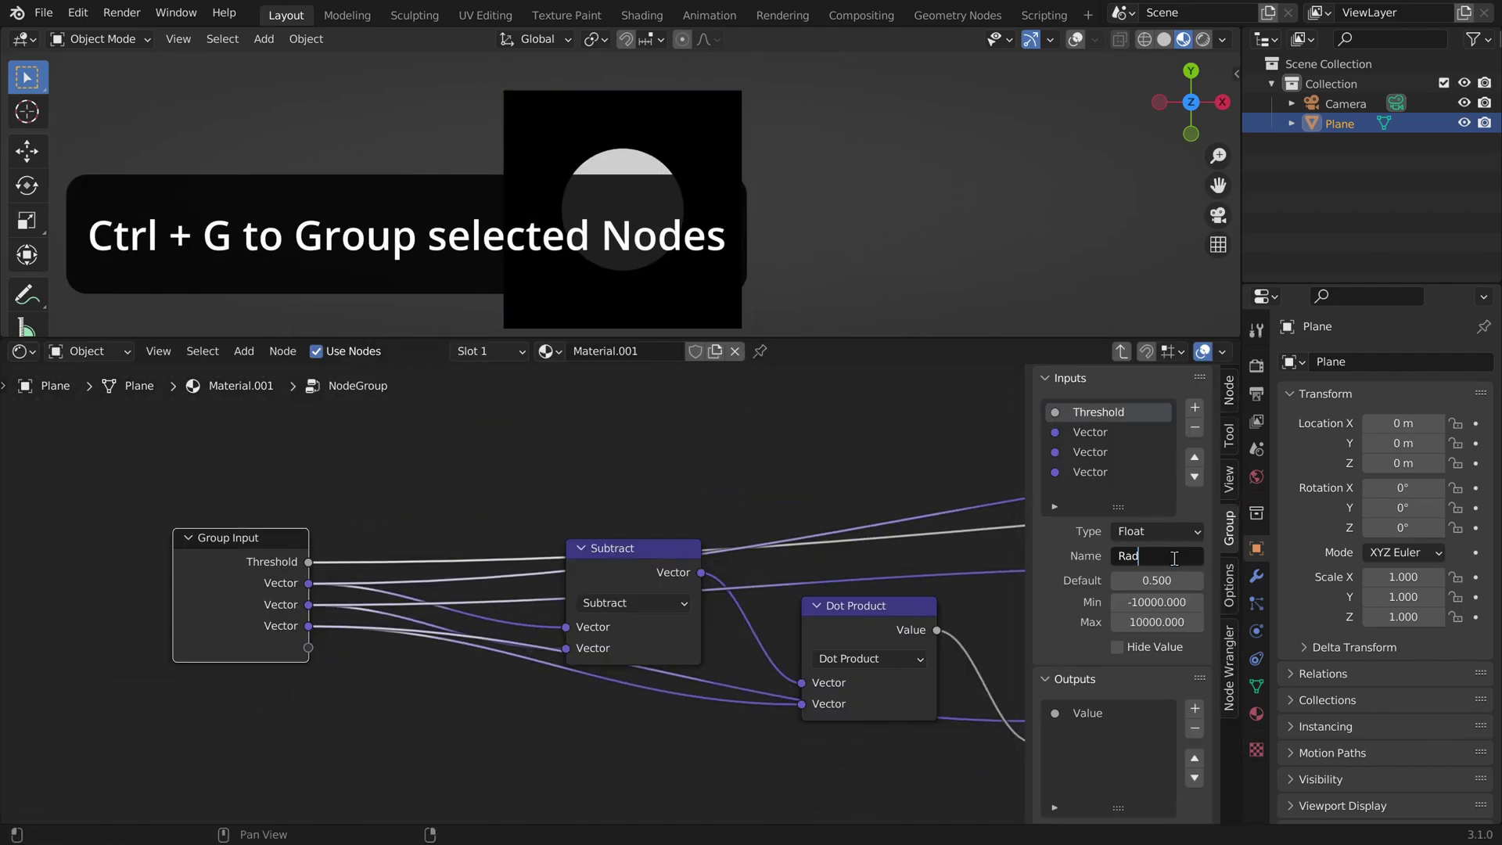
type("us")
double_click(1162, 602)
type("0")
double_click(1166, 623)
type("10")
- Rename the group's vector inputs ro, rd and Pos, order the inputs ro, rd, Radius, Pos, and leave the group
left_click(1095, 431)
scroll(837, 553, "down", 5)
left_click(1198, 460)
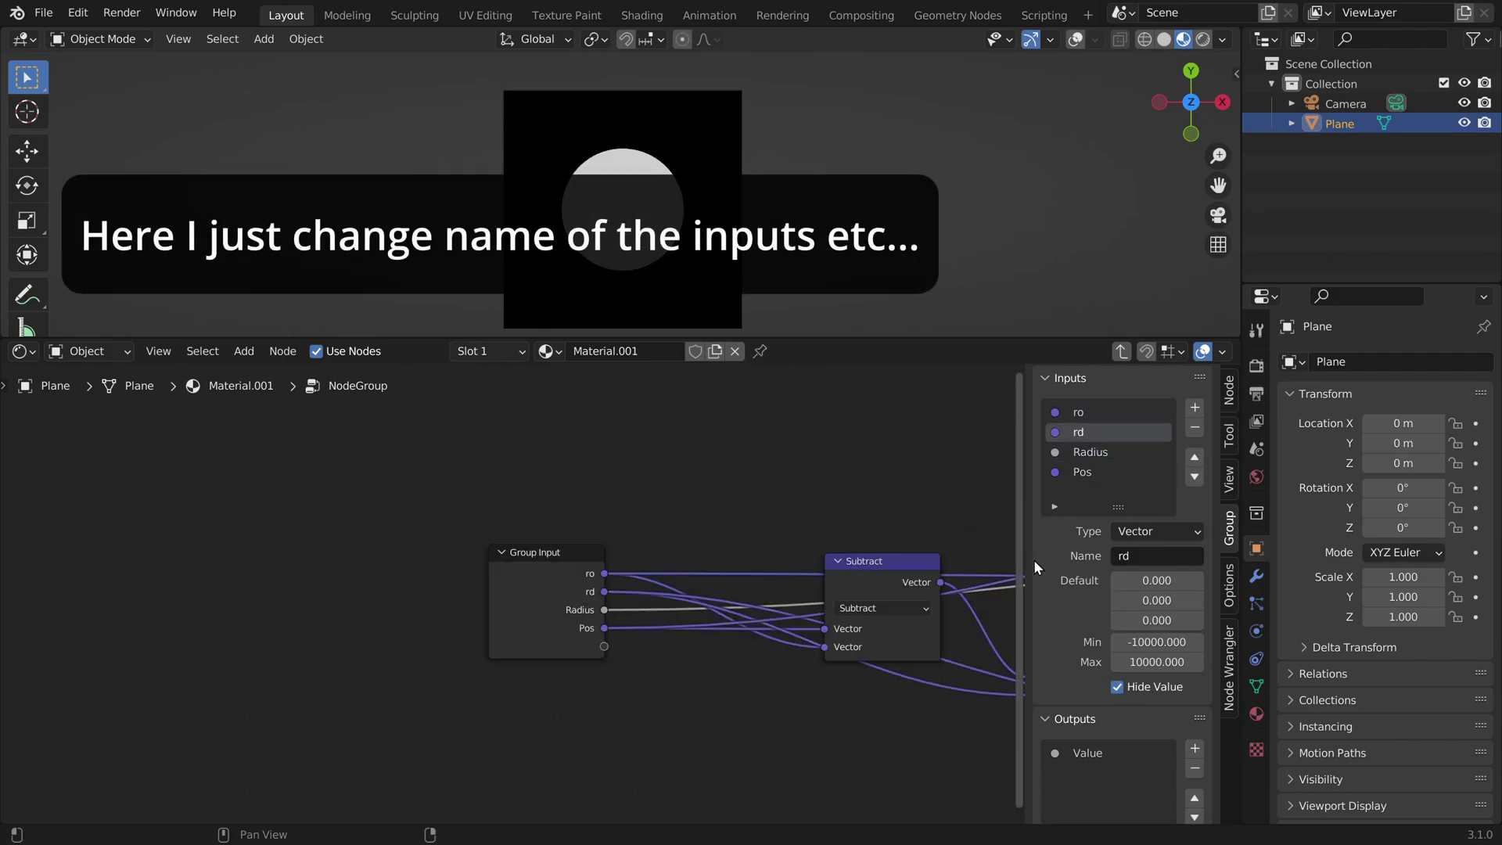
key("Tab")
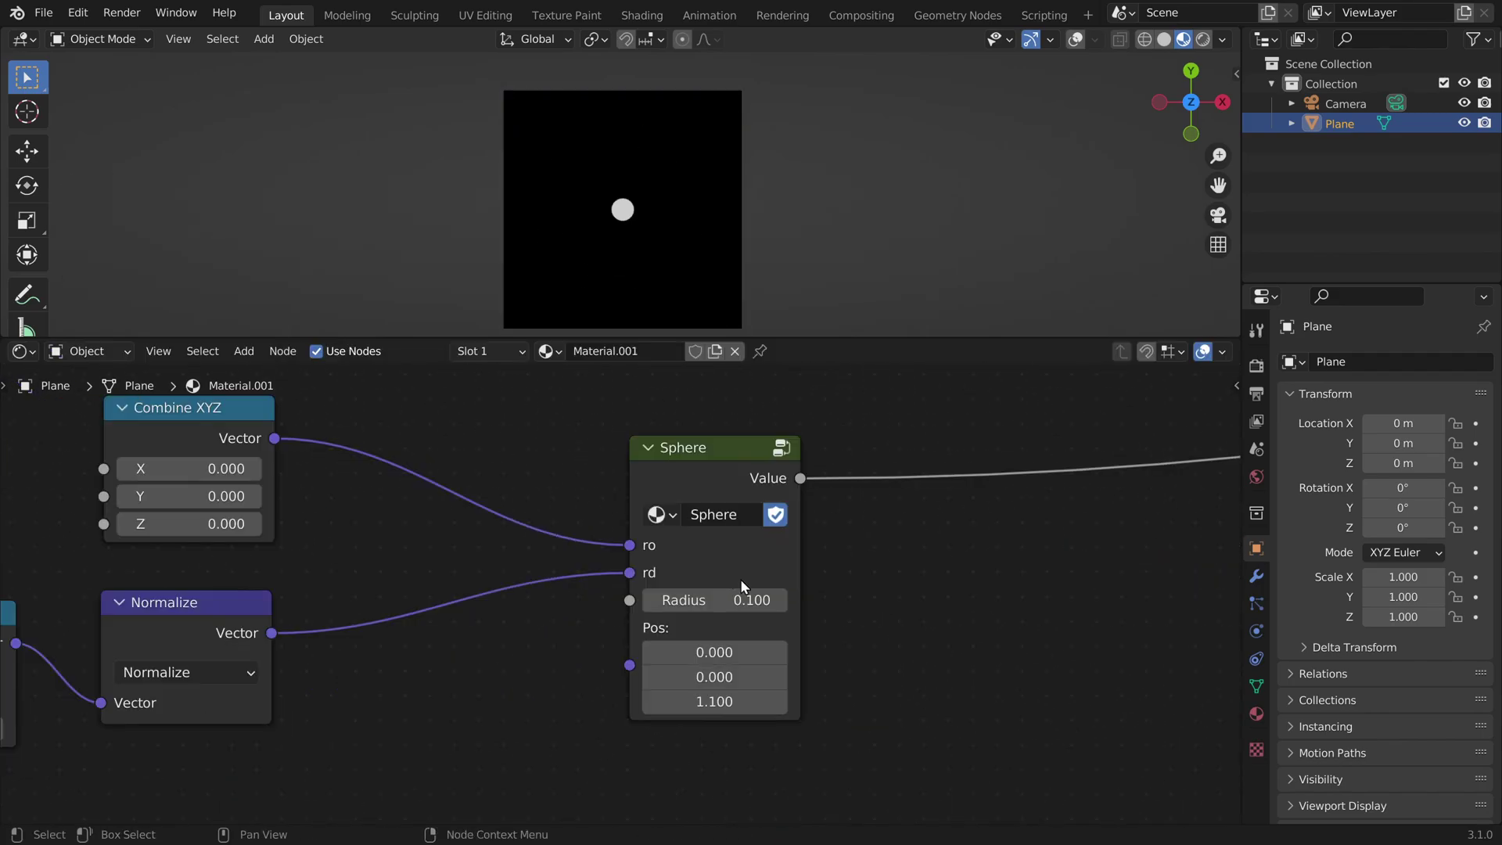
- Try out different Z position and Radius values on the Sphere group node
scroll(740, 579, "up", 2)
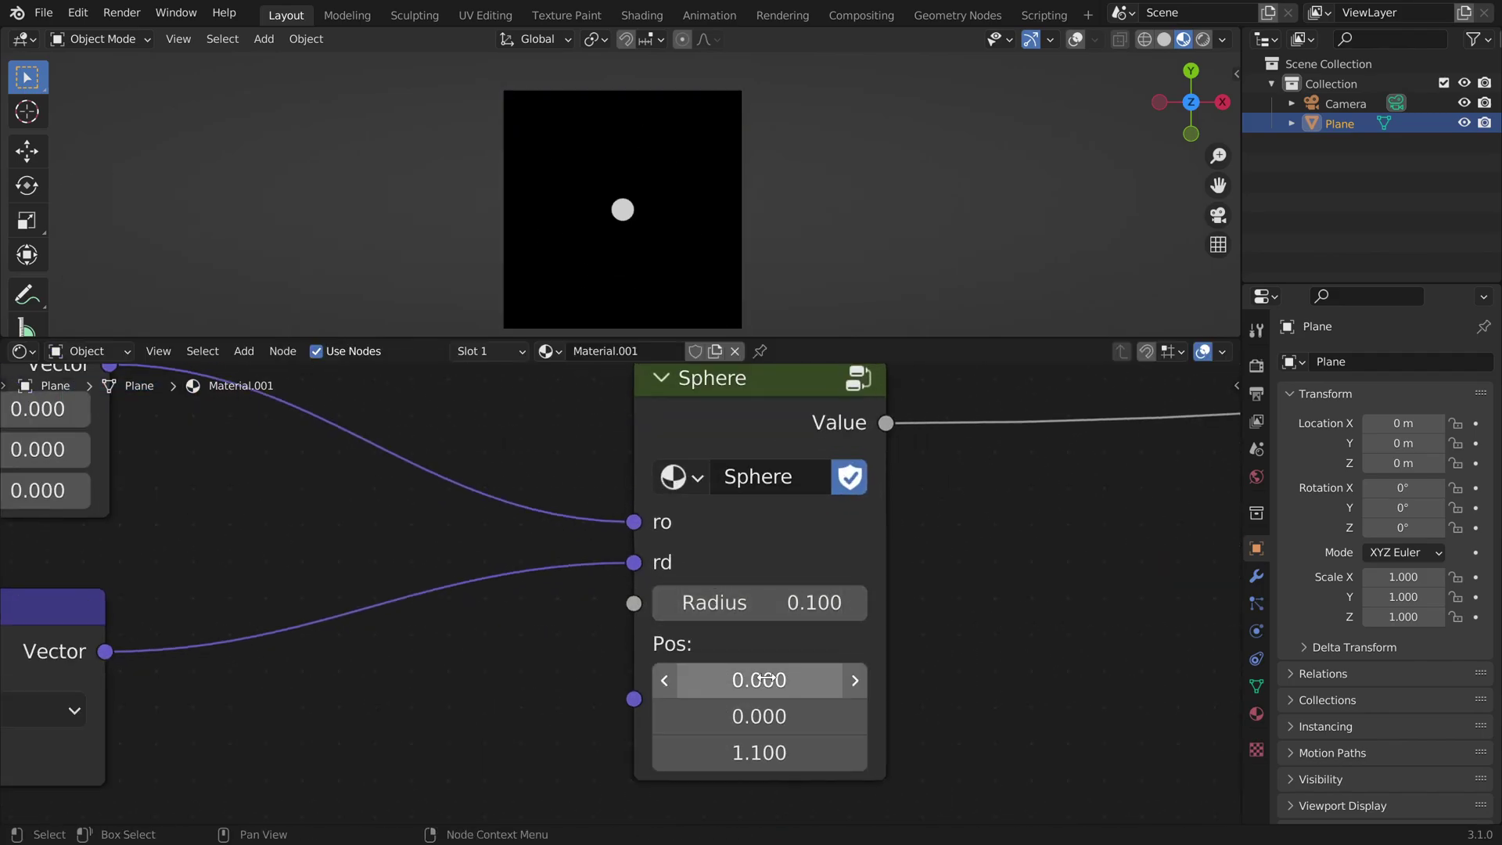
left_click_drag(759, 753, 700, 752)
right_click(700, 753)
mouse_move(776, 602)
left_mouse_down()
mouse_move(831, 602)
mouse_move(797, 603)
left_mouse_up()
right_click(776, 602)
- Duplicate the Sphere group node with its ro and rd links kept and place the copy below the original
scroll(724, 540, "down", 6)
left_click(731, 461)
key("ctrl+shift+d")
left_click(731, 683)
scroll(794, 665, "down", 3)
middle_click_drag(734, 610, 625, 612)
- Add a Math node on the first Sphere's output, connect the second Sphere's Value to it, and adjust the second sphere's position
key("shift+a")
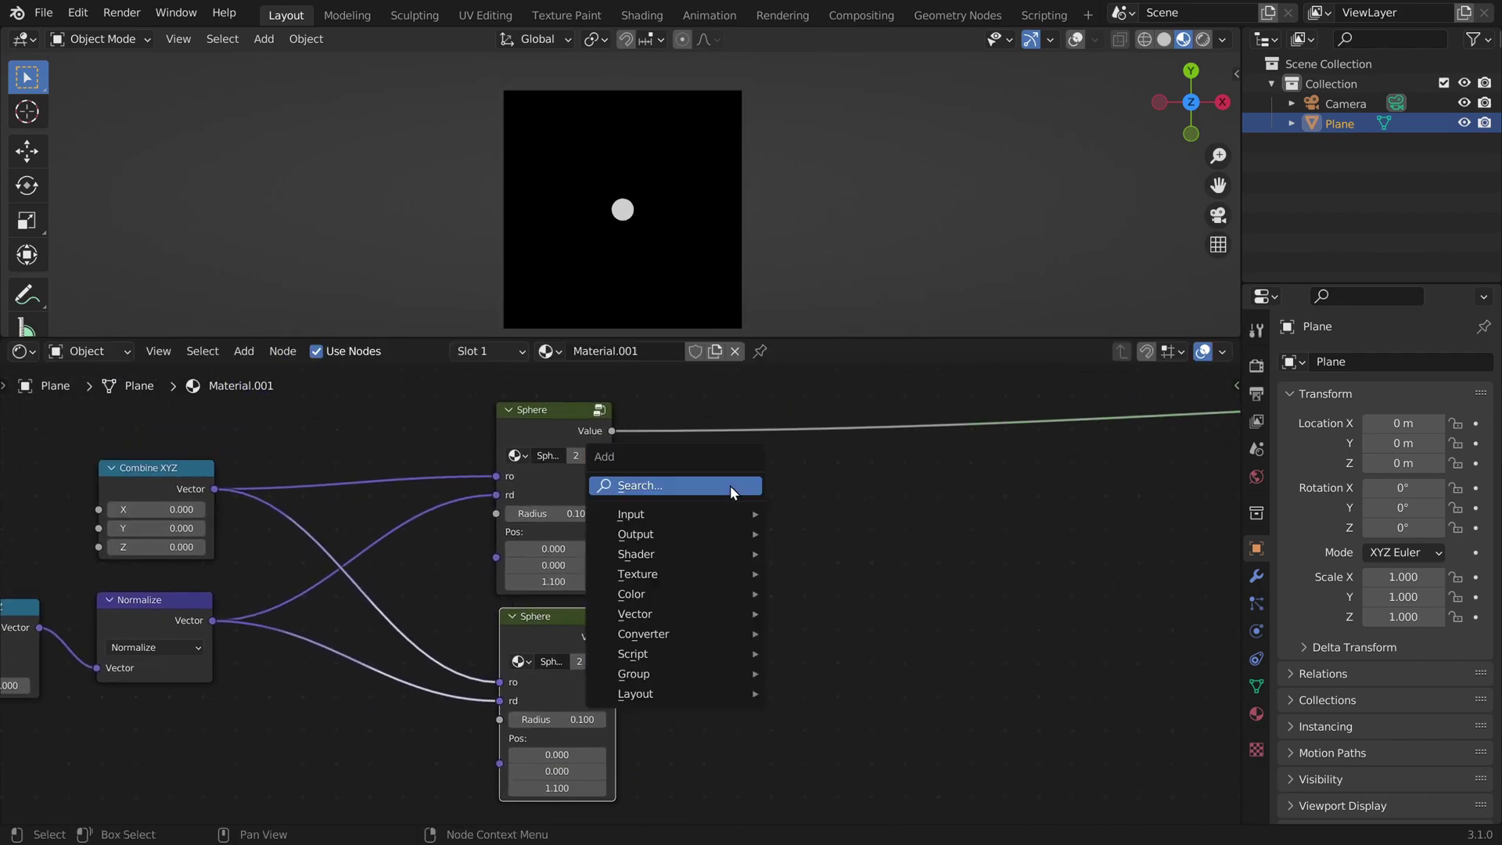
type("math")
key("Return")
left_click(784, 556)
left_click_drag(616, 637, 788, 601)
scroll(592, 751, "up", 4)
middle_click_drag(592, 751, 592, 631)
left_click_drag(548, 641, 585, 664)
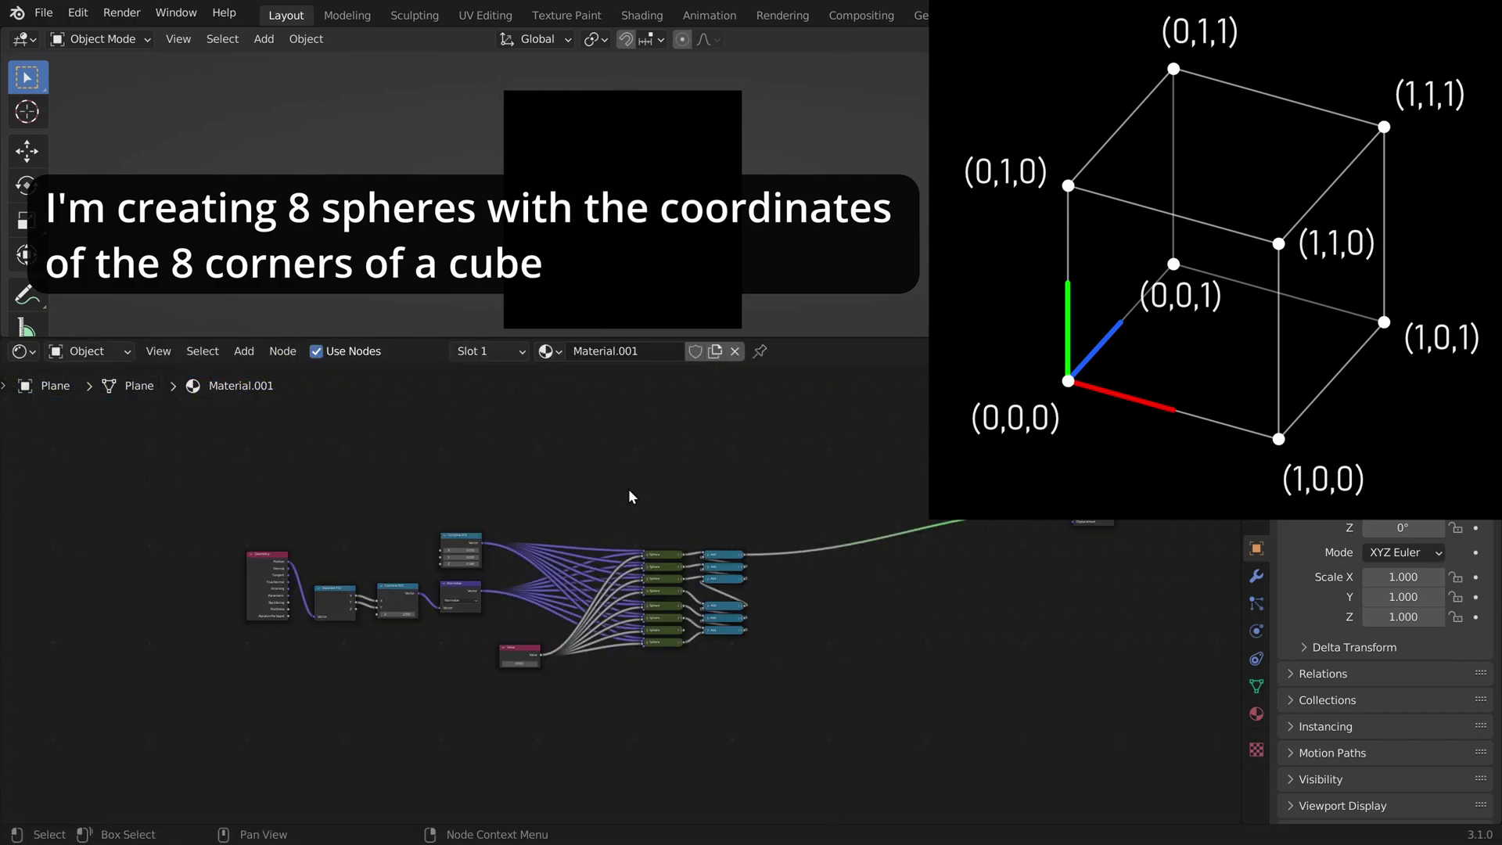
- Set the Value node that feeds the Radius of all eight Sphere nodes to 0.1
scroll(634, 516, "up", 5)
double_click(624, 774)
type("0.1")
key("Return")
- Try out different ray origin positions in its Combine XYZ node, ending at X 0.4, Y 0.71 and Z -0.94
scroll(657, 547, "up", 2)
scroll(782, 625, "down", 3)
middle_click_drag(657, 501, 758, 491)
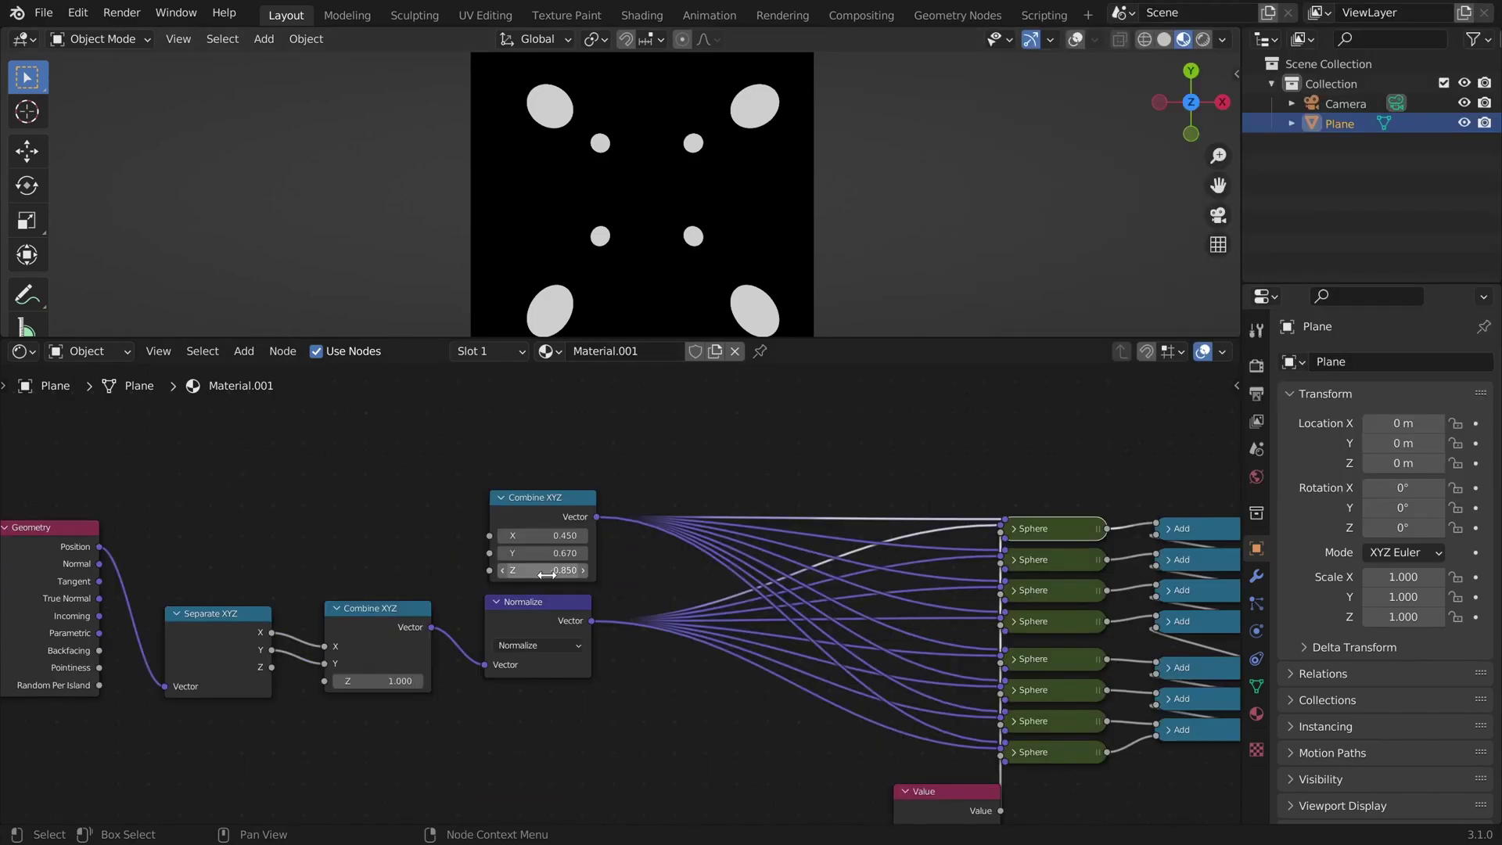
scroll(582, 592, "up", 3)
middle_click_drag(583, 592, 816, 674)
scroll(805, 665, "up", 3)
left_click_drag(751, 637, 643, 632, "shift")
mouse_move(719, 598)
left_mouse_down()
mouse_move(889, 597)
mouse_move(660, 597)
mouse_move(701, 598)
left_mouse_up()
left_click_drag(754, 615, 822, 616)
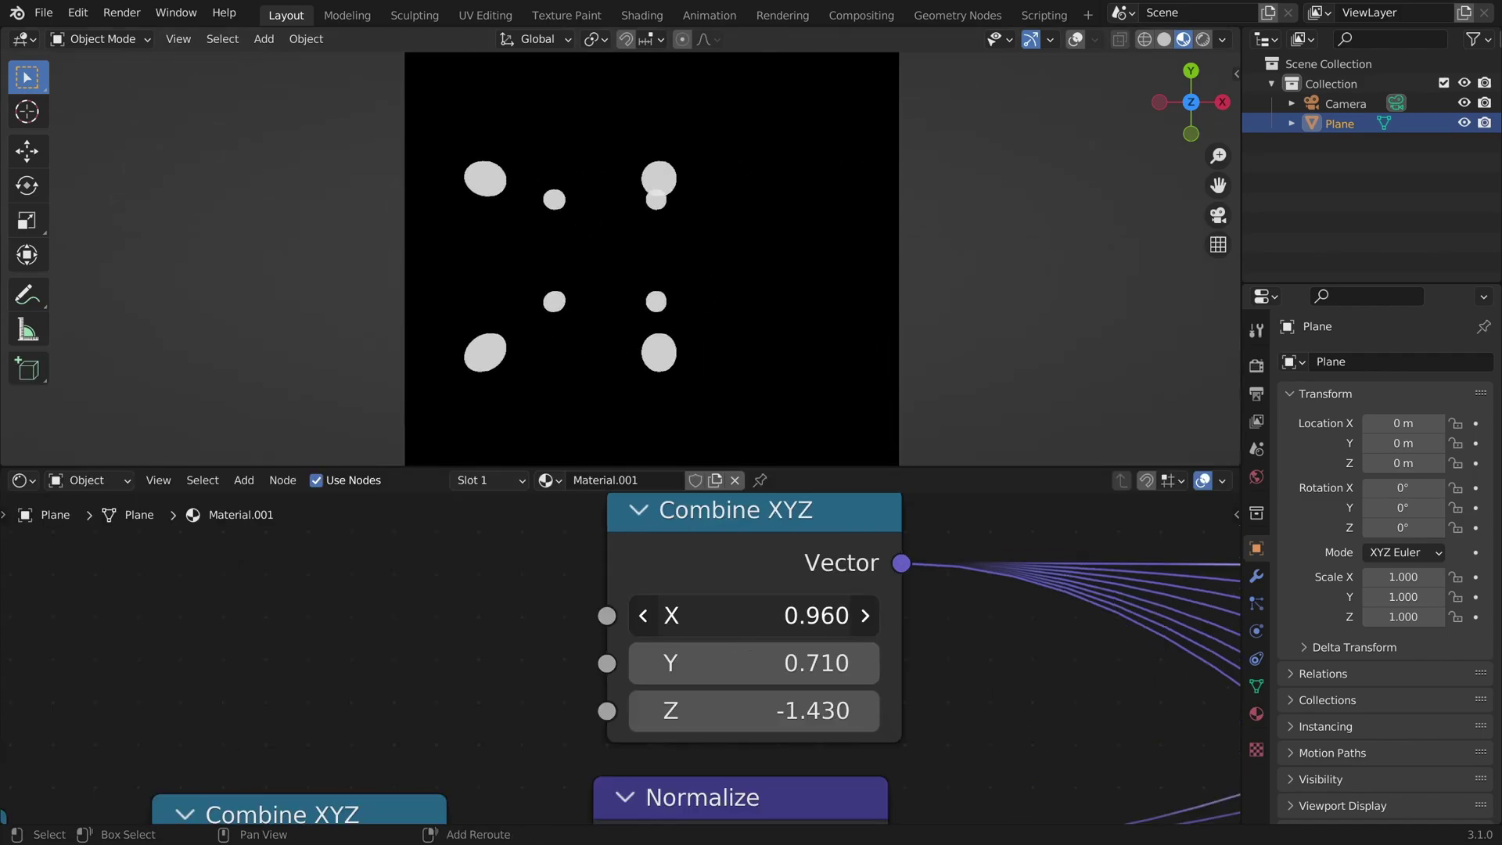
left_click_drag(754, 711, 672, 711)
middle_click_drag(607, 729, 599, 729)
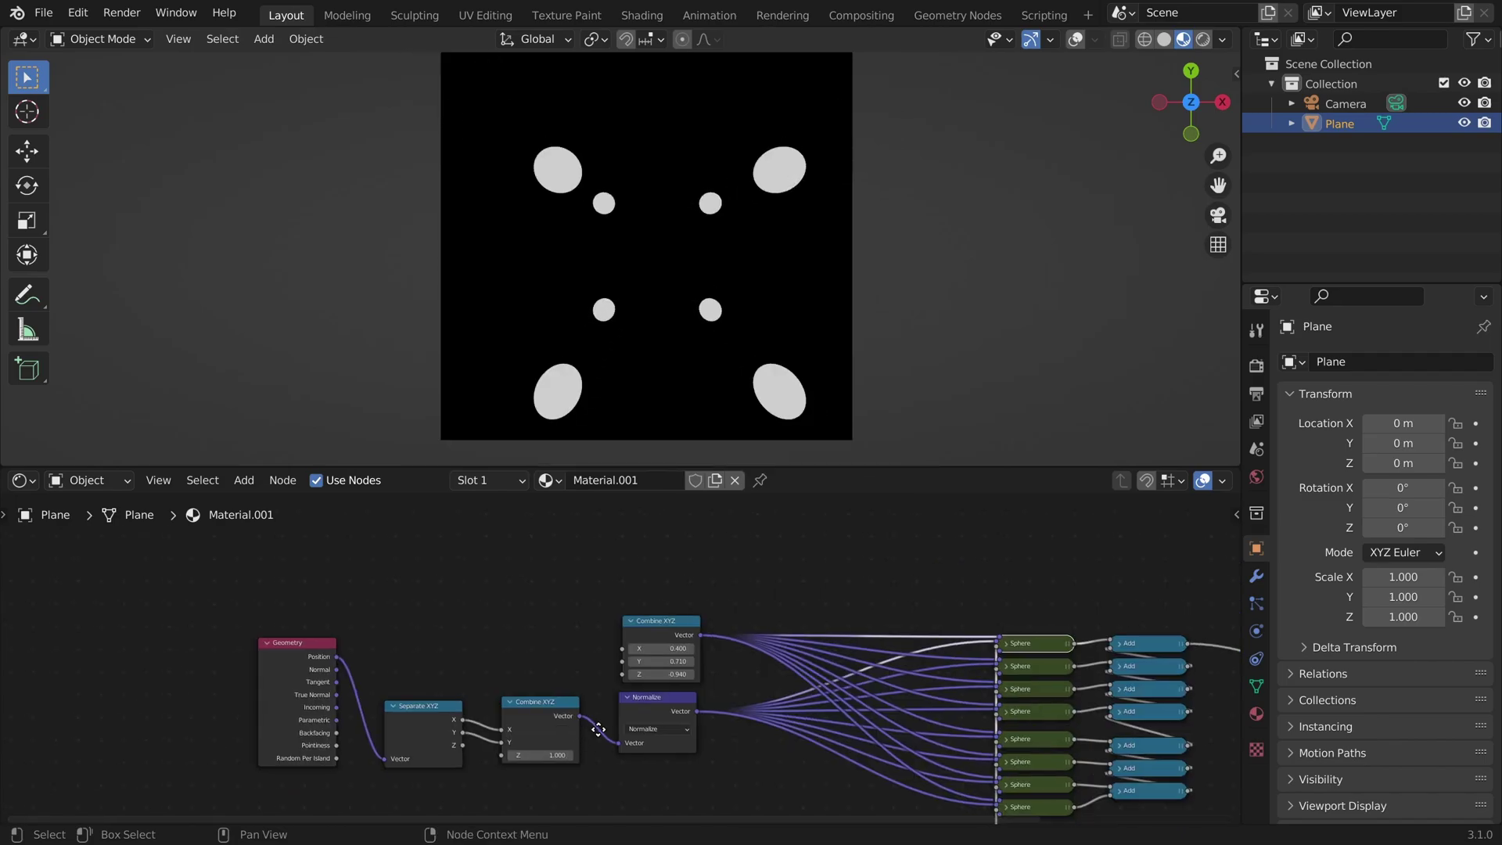
- Try a larger Z value in the ray direction's Combine XYZ node and pull the ray origin's Z back to -2.56
scroll(598, 729, "up", 8)
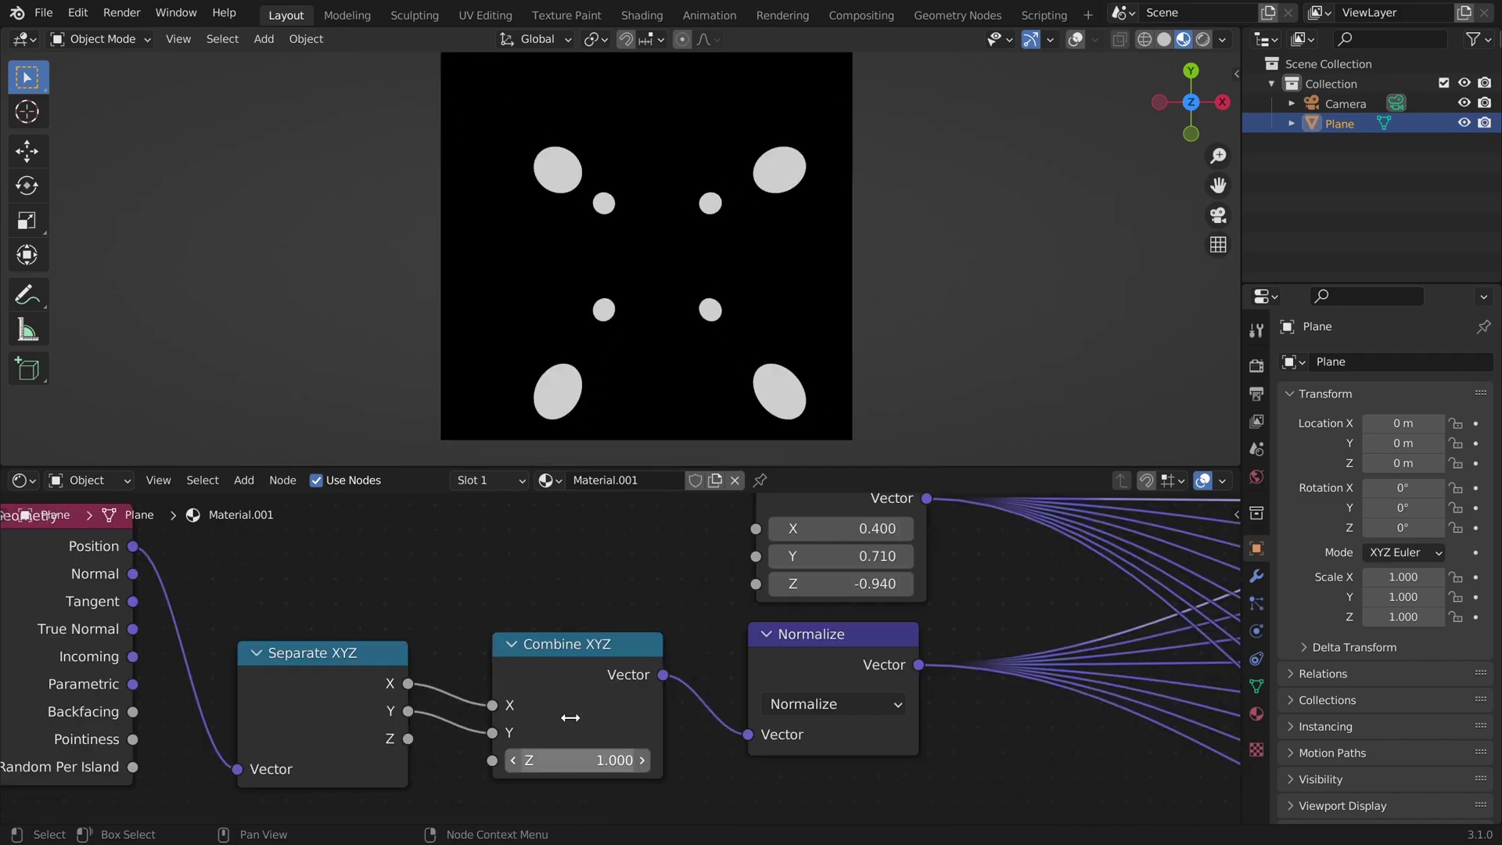
scroll(646, 724, "down", 1)
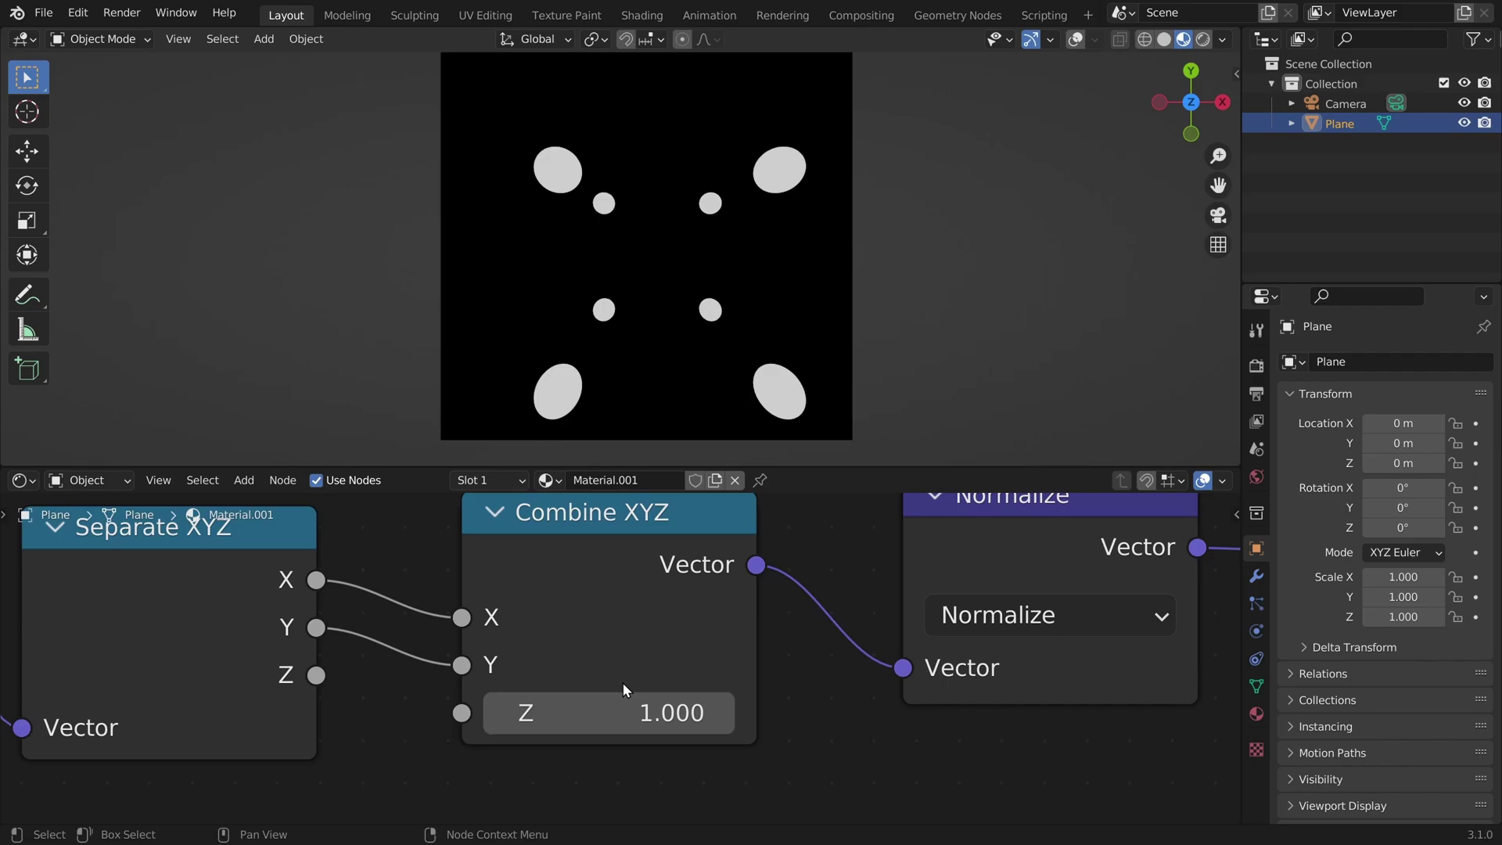
left_click_drag(622, 711, 849, 712)
scroll(630, 599, "down", 5)
scroll(524, 579, "up", 5)
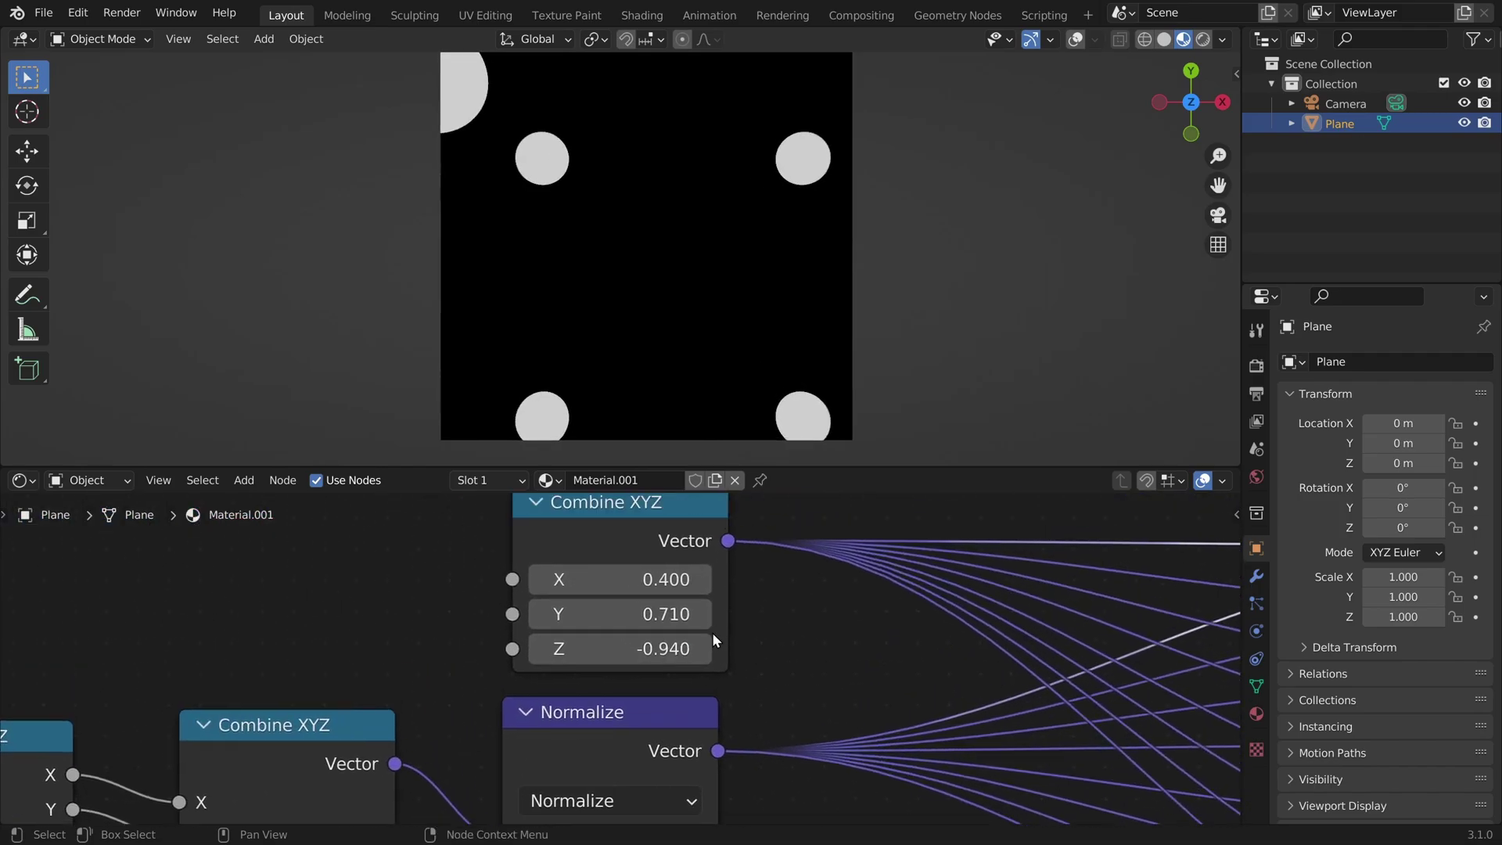
left_click_drag(645, 648, 392, 649)
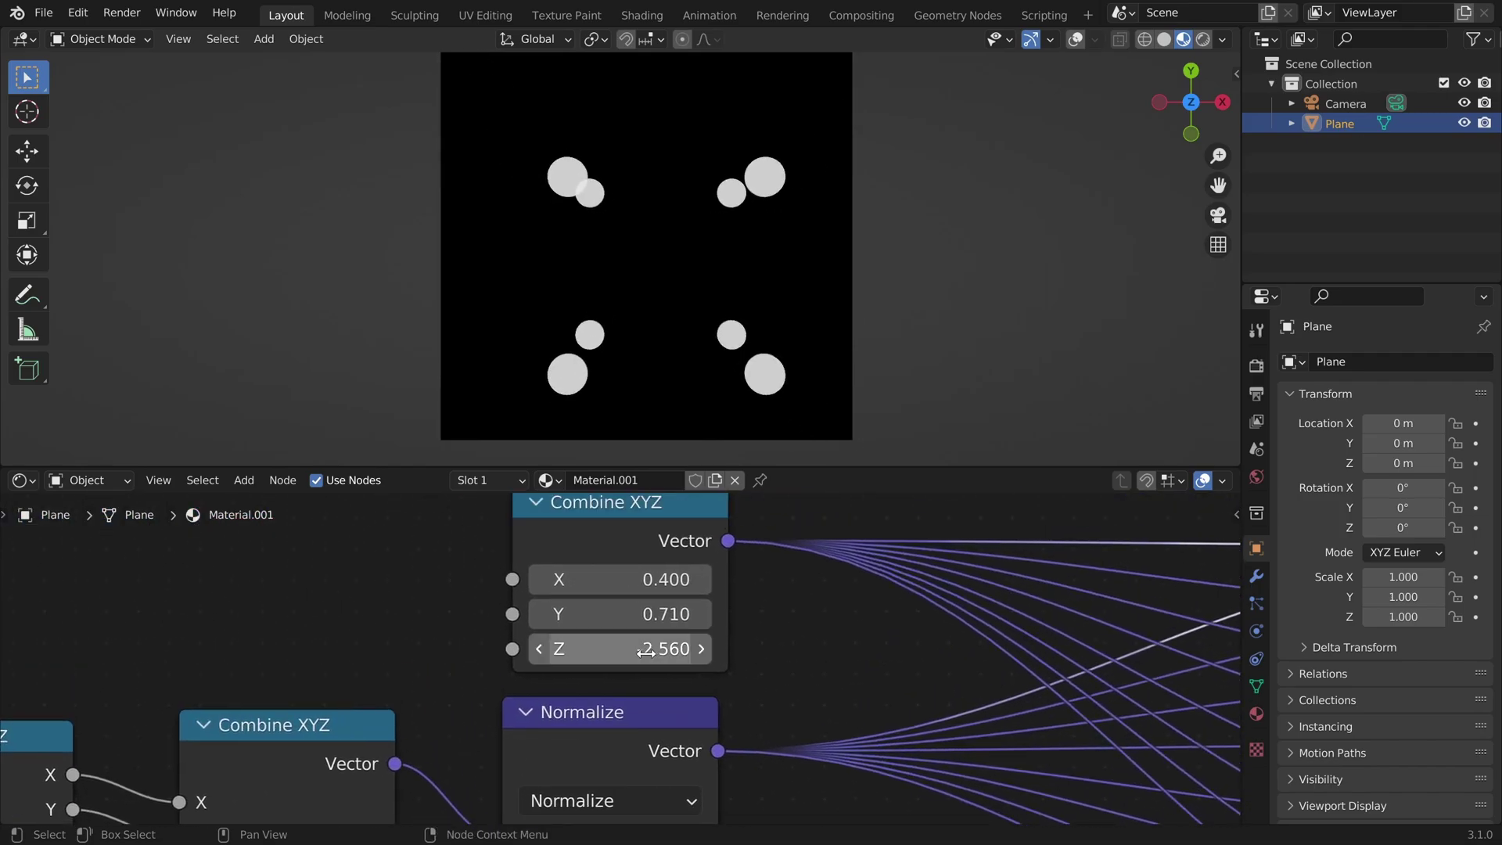
- Move the ray origin's Z value forward through the cube of spheres to 1.88
scroll(645, 648, "down", 5)
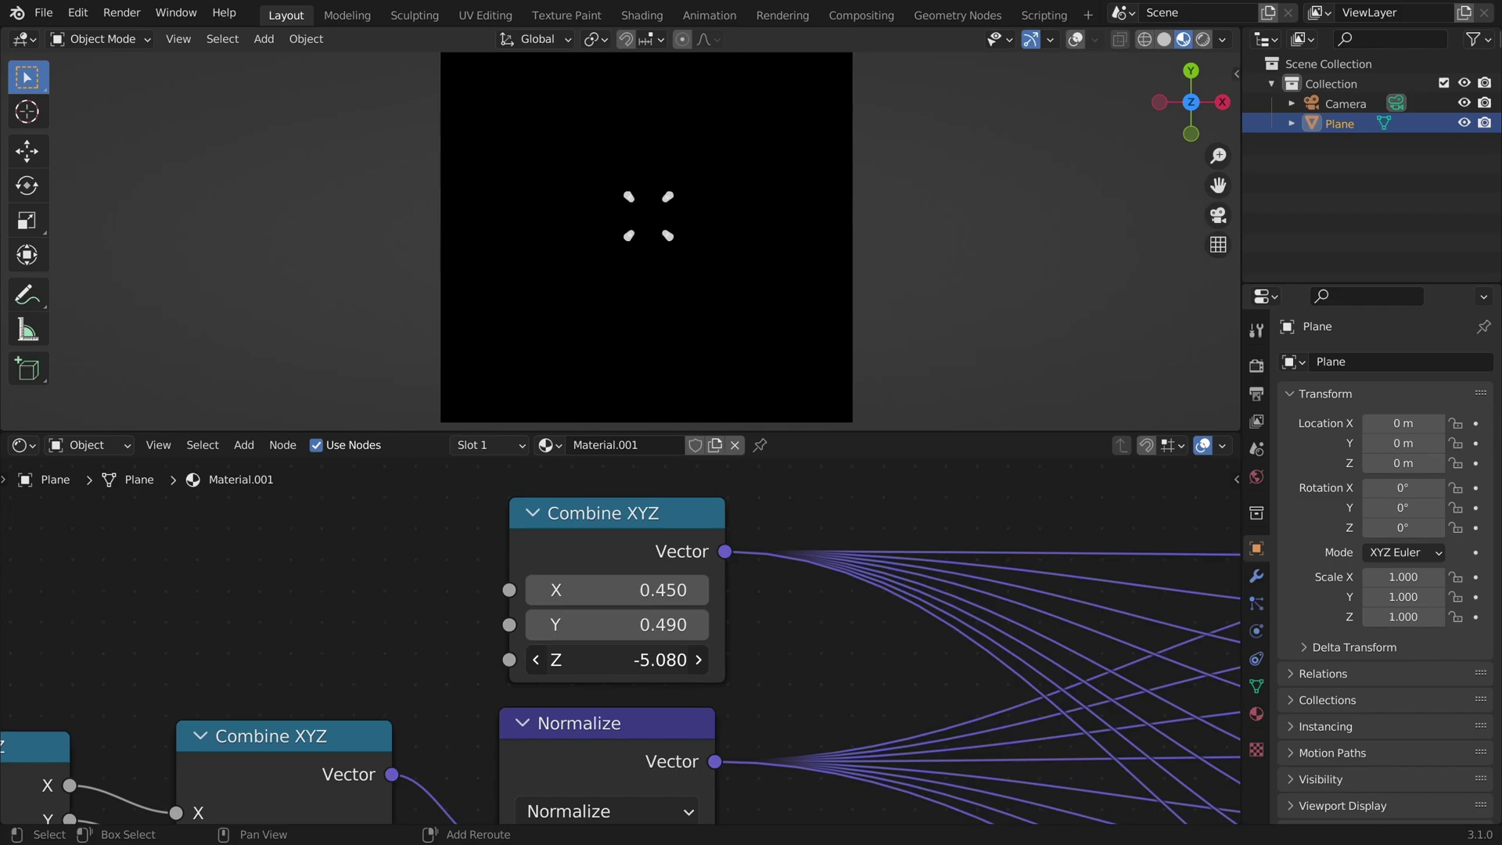
left_click_drag(618, 659, 785, 647)
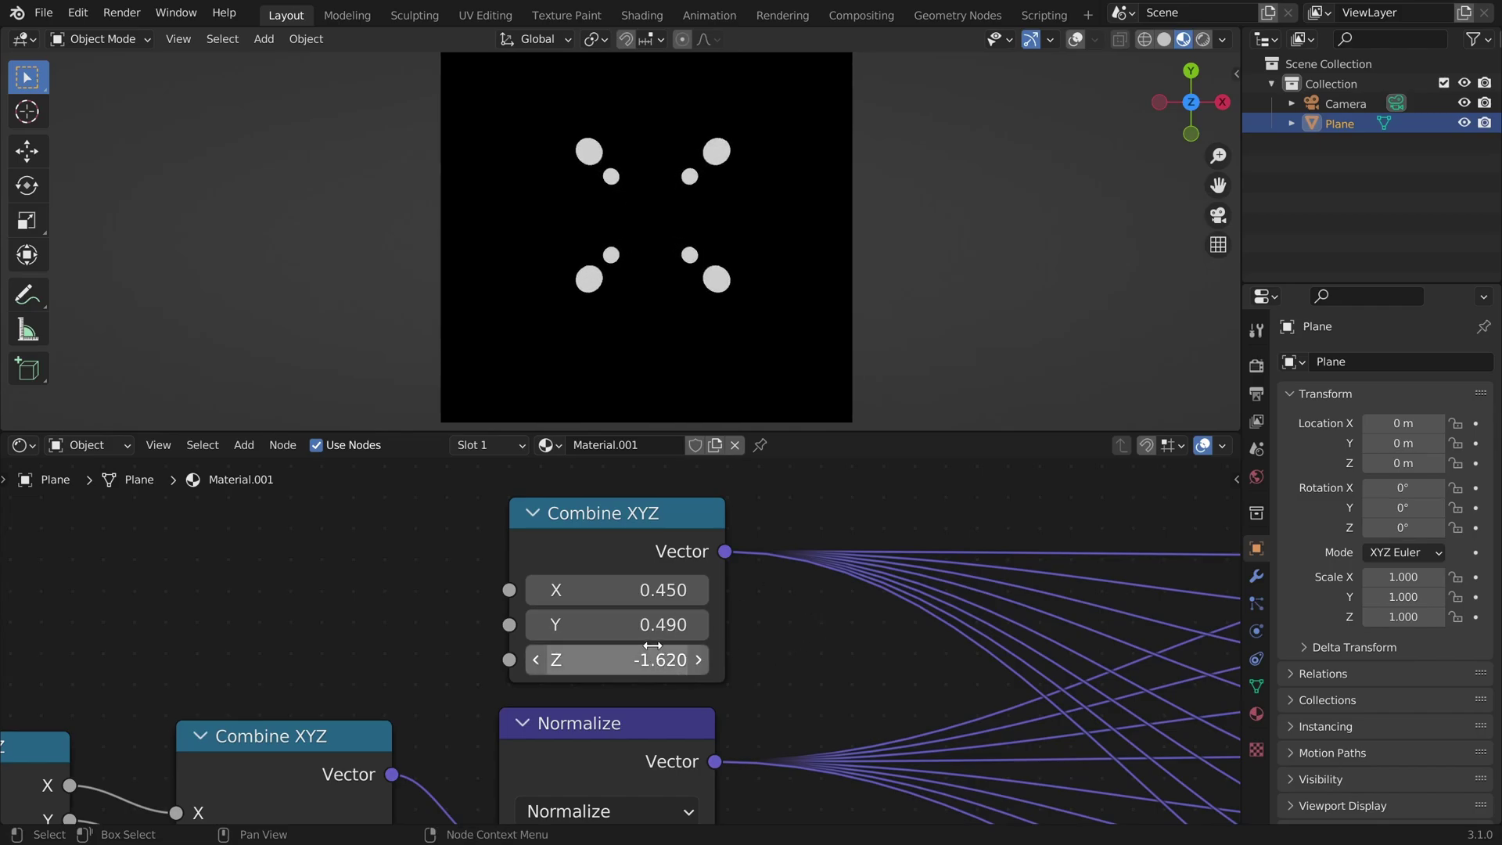
left_click_drag(587, 669, 870, 668)
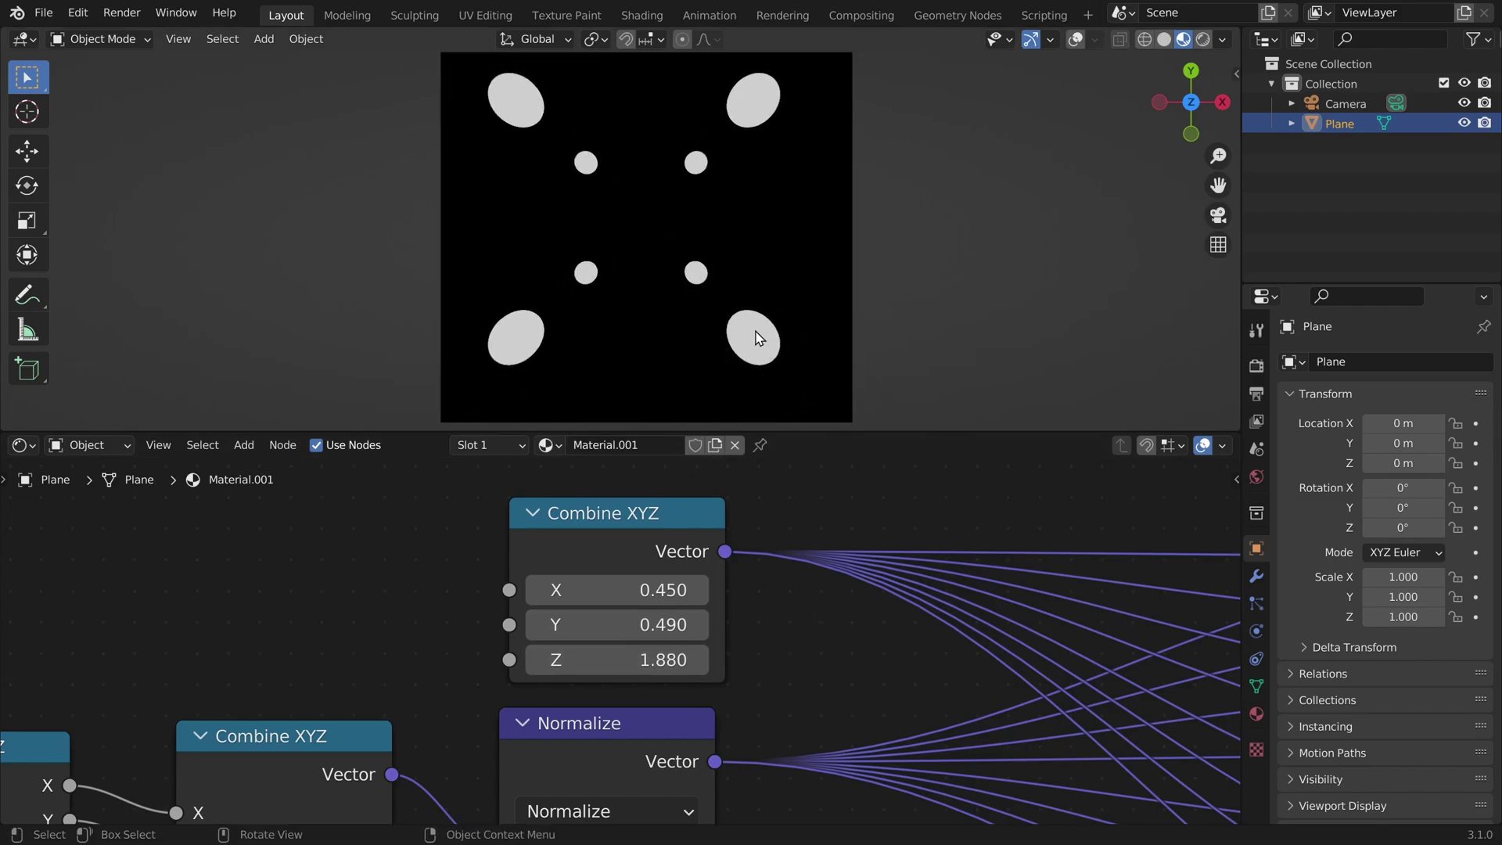
- Open the first Sphere node group for editing and move its Dot Product node to make room behind it
scroll(690, 536, "down", 7)
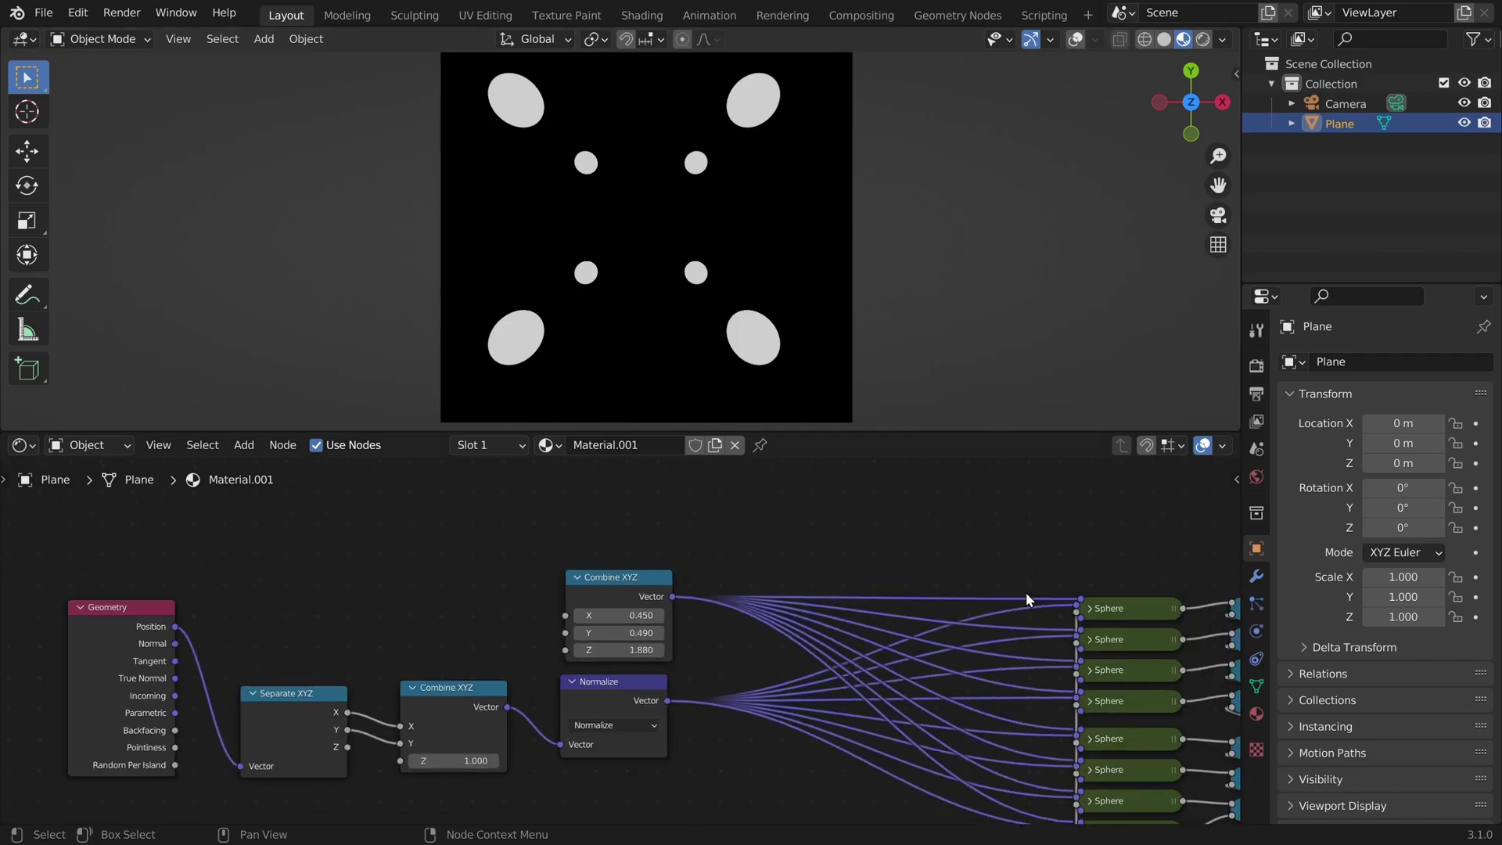
scroll(670, 583, "up", 5)
middle_click_drag(1127, 606, 563, 591)
left_click(668, 557)
key("Tab")
scroll(659, 549, "down", 7)
scroll(563, 591, "up", 6)
left_click_drag(558, 611, 349, 792)
middle_click_drag(350, 791, 417, 661)
- Insert a Math node set to Maximum after the Dot Product node and leave the group
key("shift+a")
left_click(572, 564)
type("mat")
left_click(599, 600)
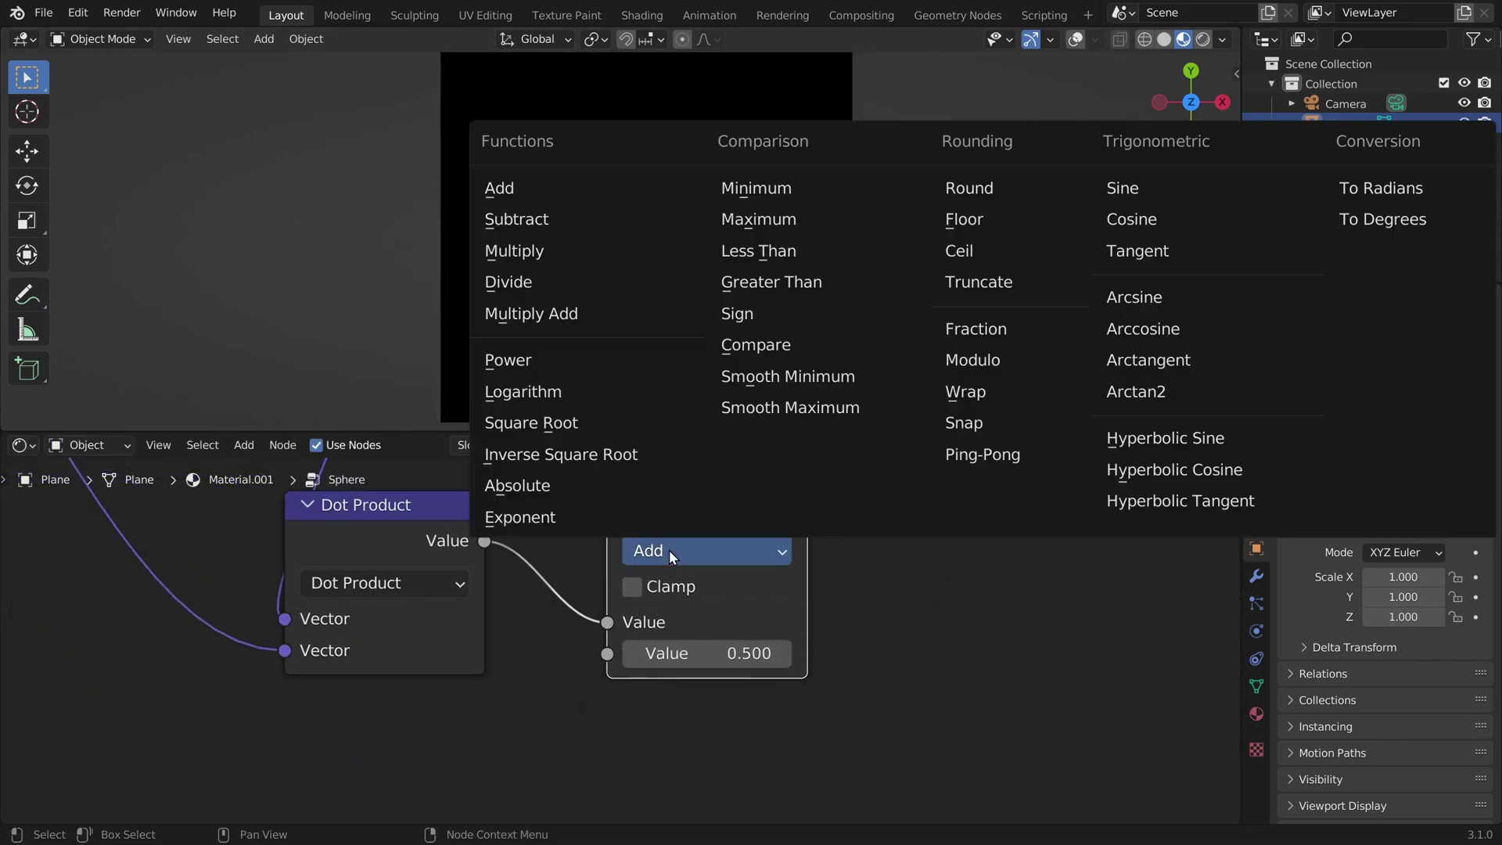
left_click(758, 220)
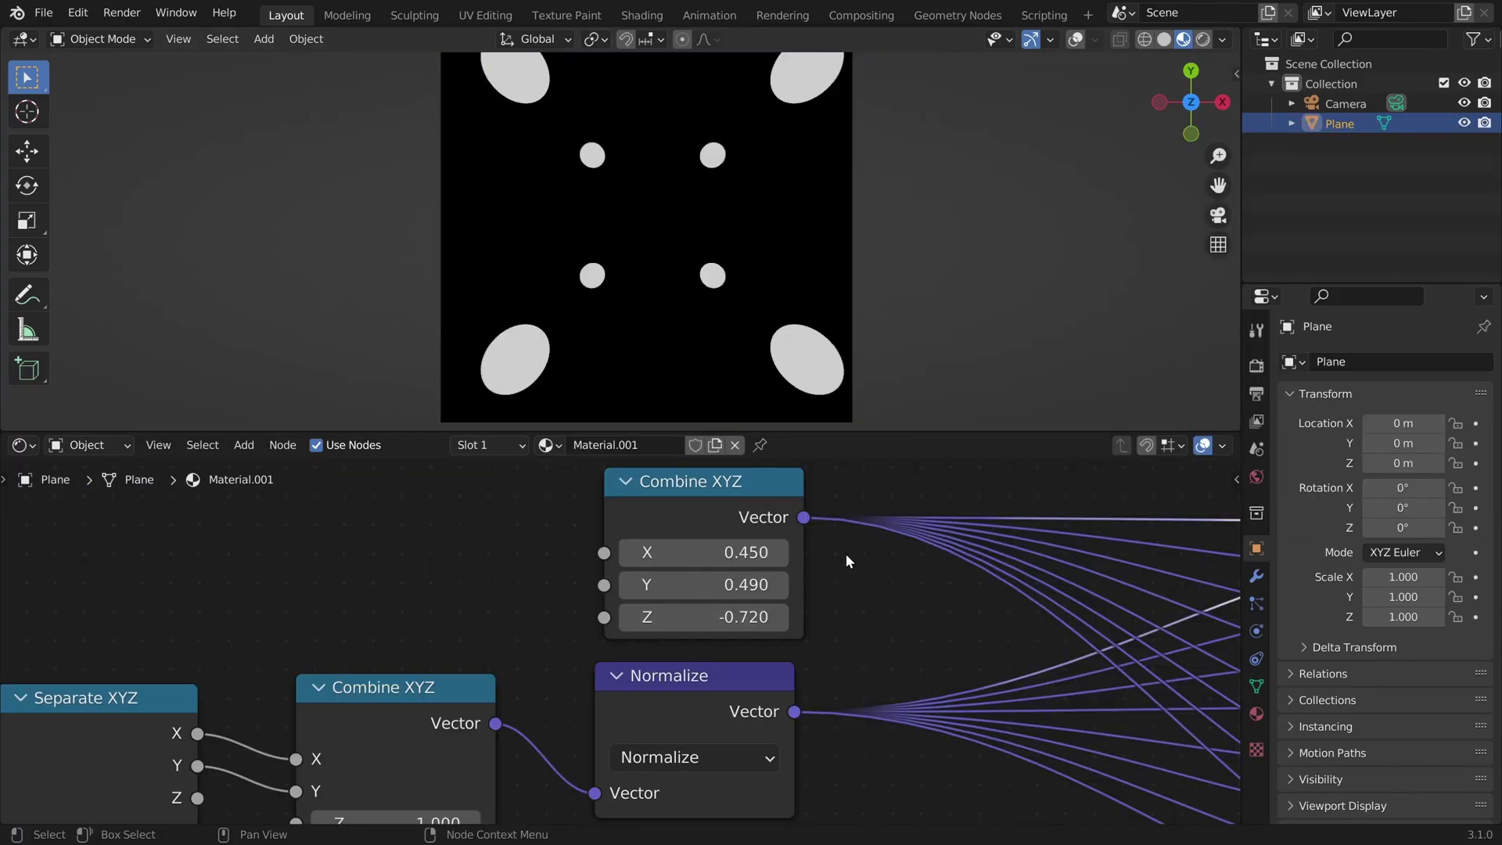
scroll(788, 553, "up", 2)
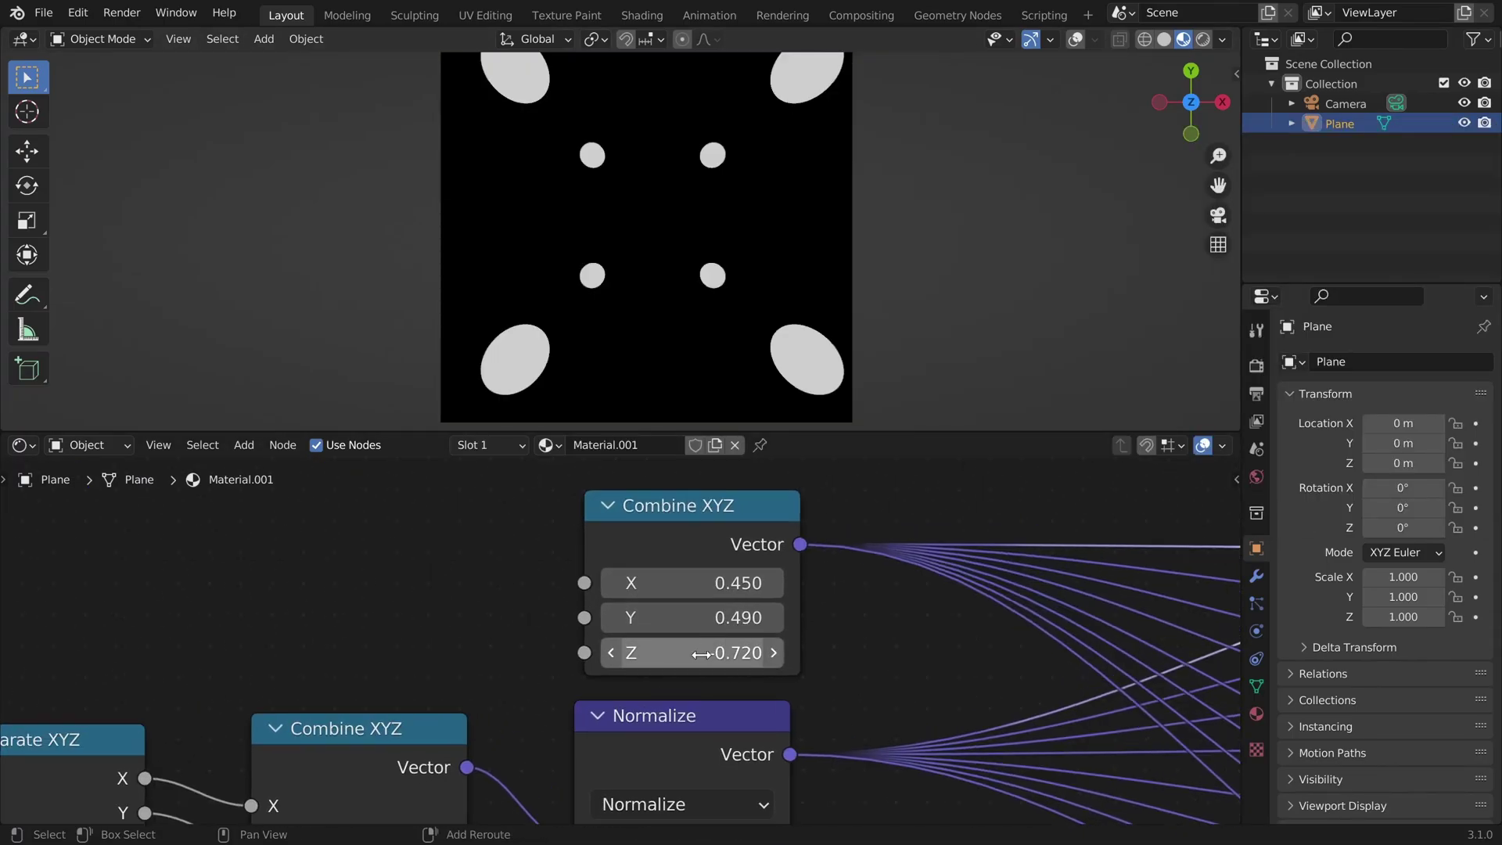